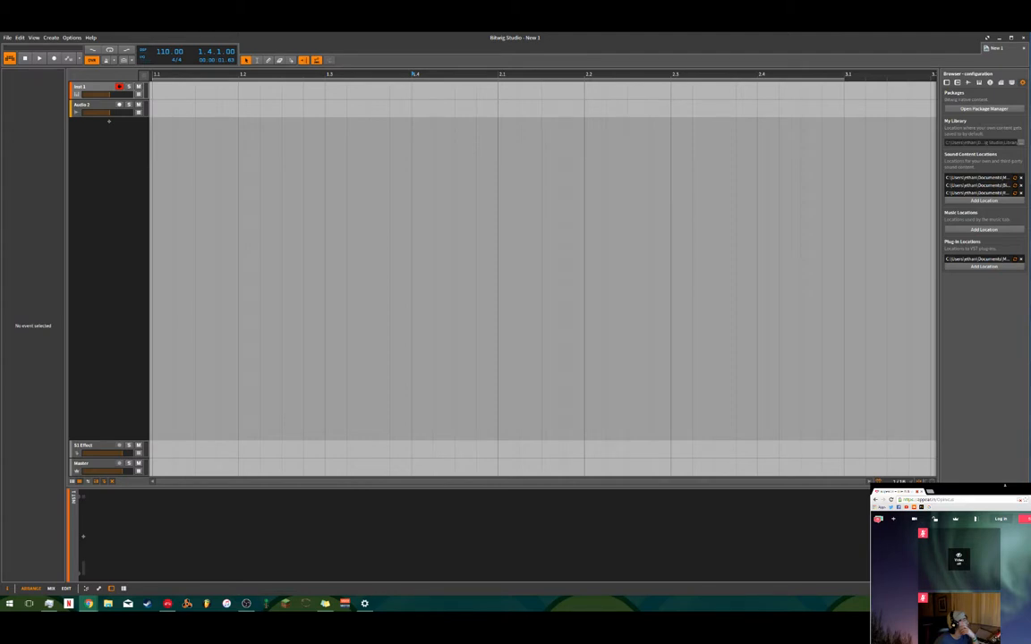
# - Switch to the appear.in video call, enlarge the webcam feed, and return to Bitwig Studio
pyautogui.hotkey('alt', 'Tab')
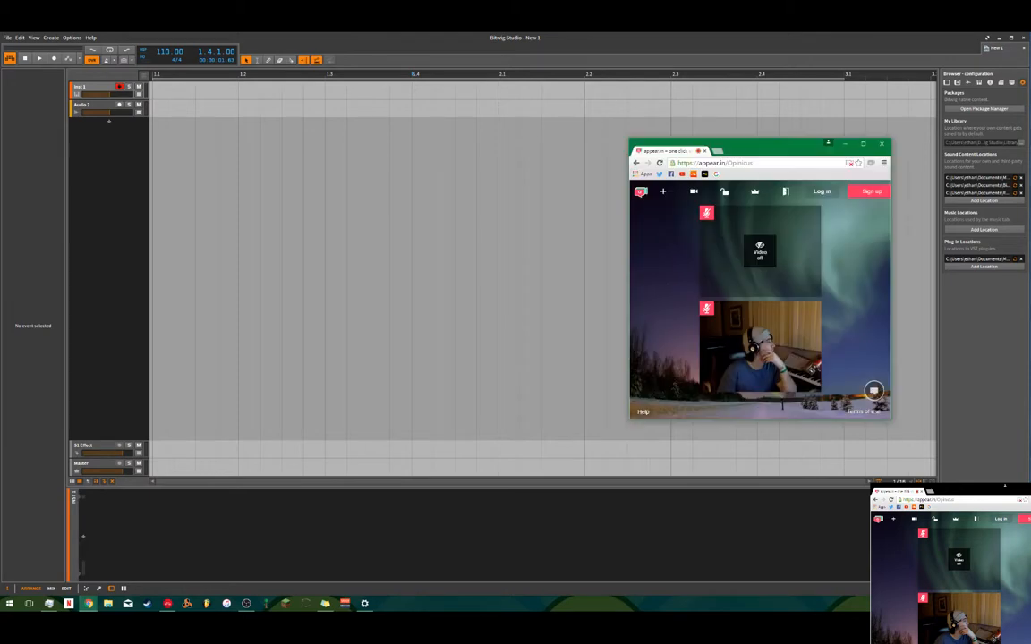
pyautogui.click(726, 337)
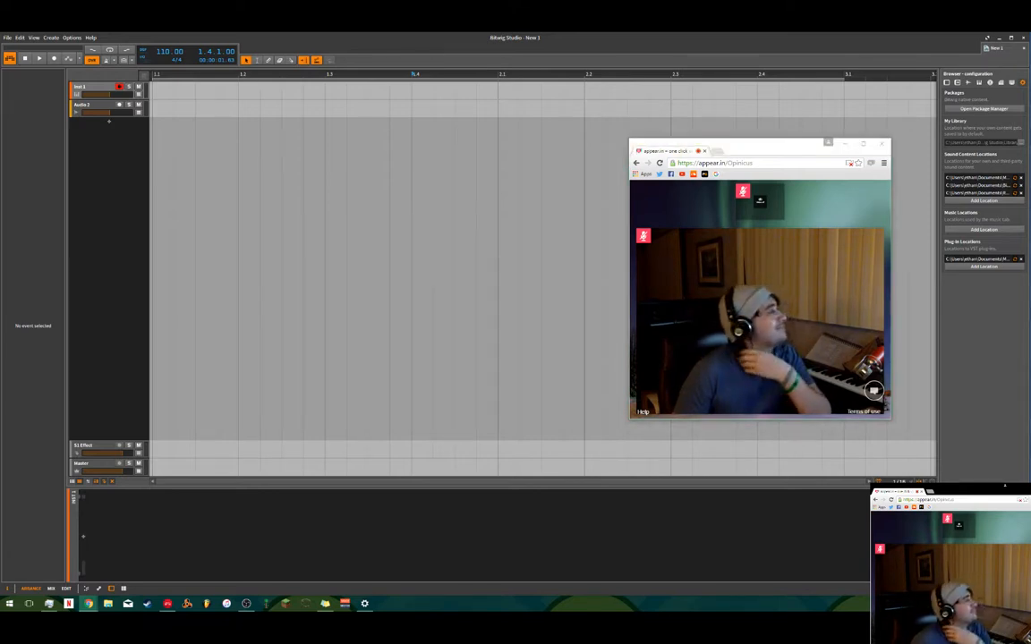
pyautogui.click(157, 239)
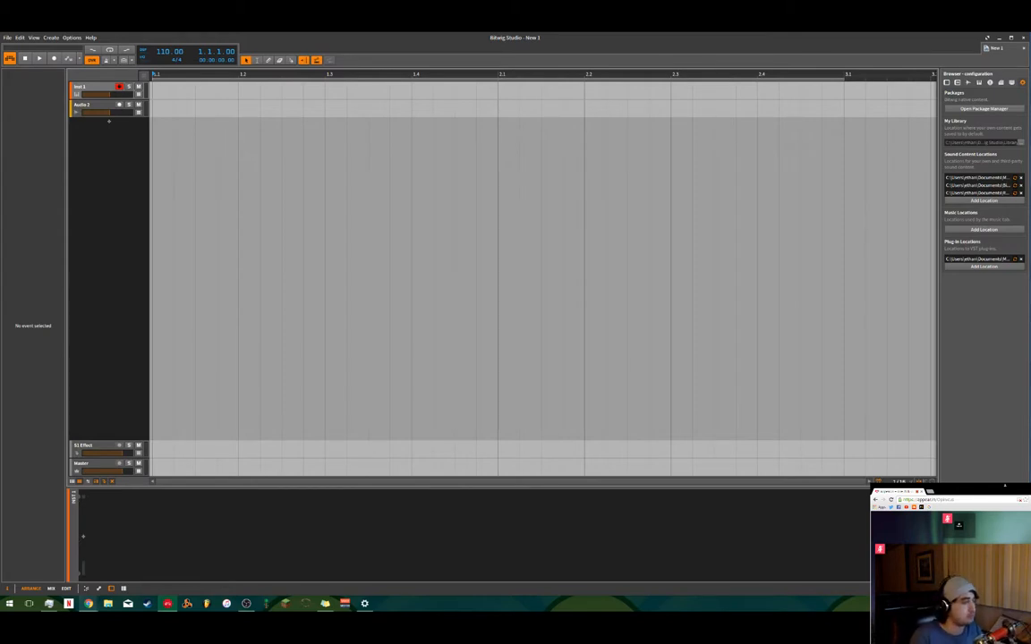
# - Delete the default Inst 1 and Audio 2 tracks from the project
pyautogui.click(98, 107)
pyautogui.press('Delete')
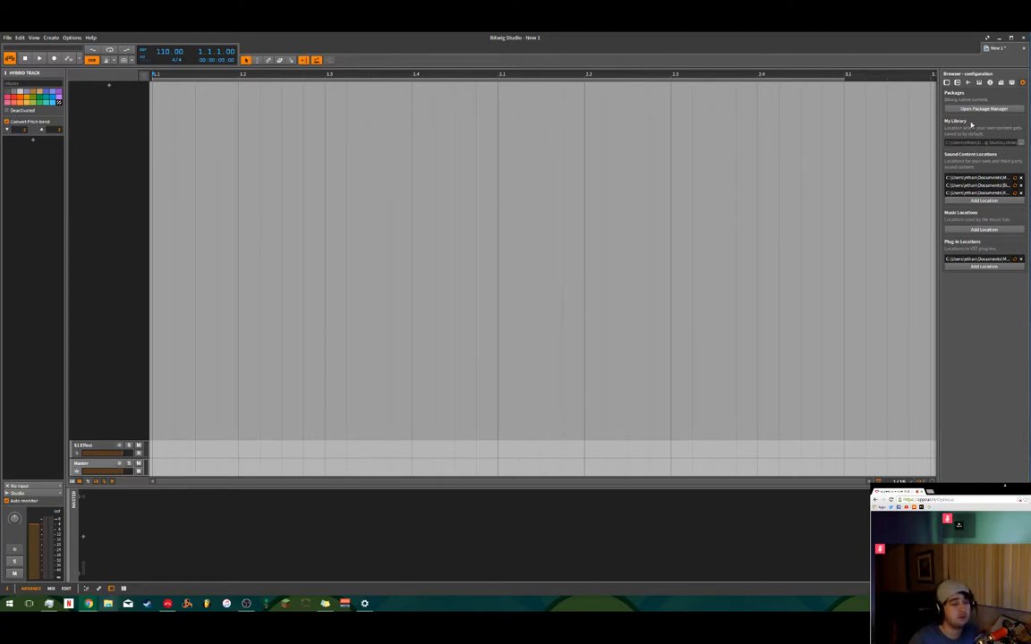
# - Browse the folders of My Sample Library and expand the vocal pack that holds the Siren samples
pyautogui.click(967, 82)
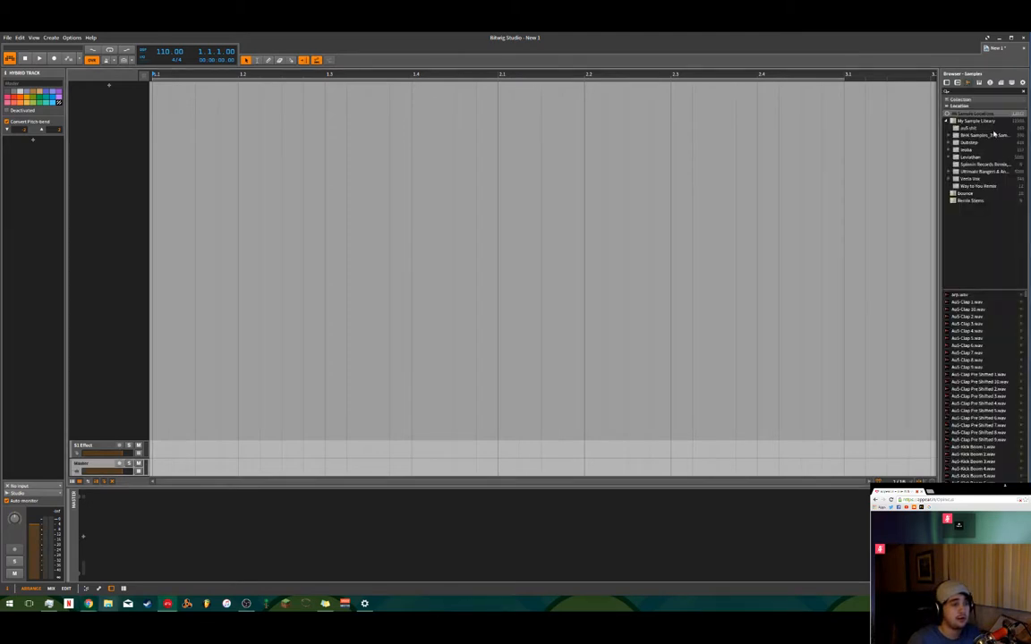
pyautogui.click(985, 165)
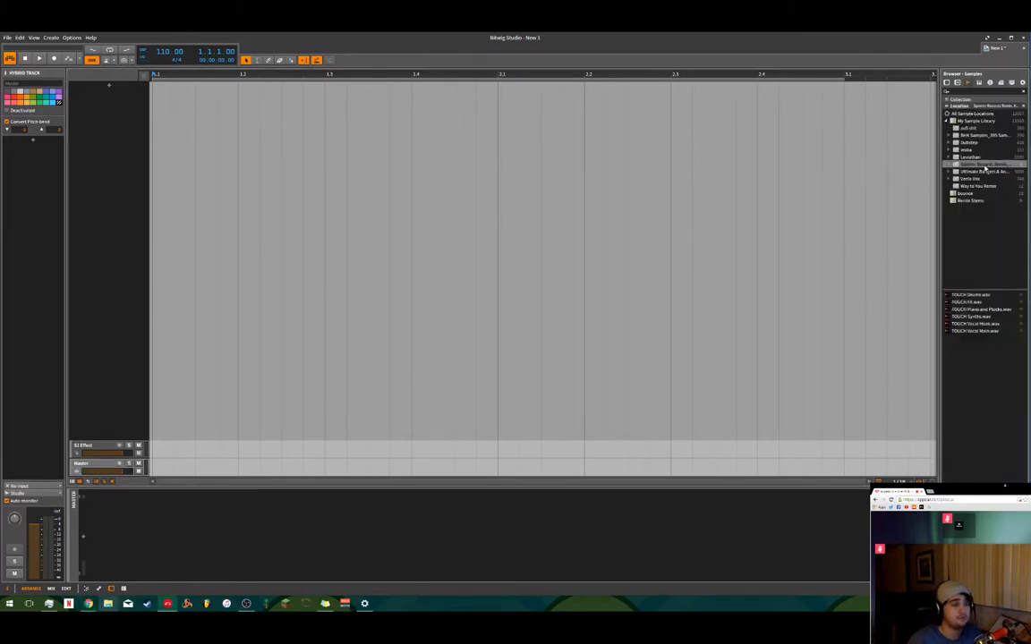
pyautogui.click(974, 128)
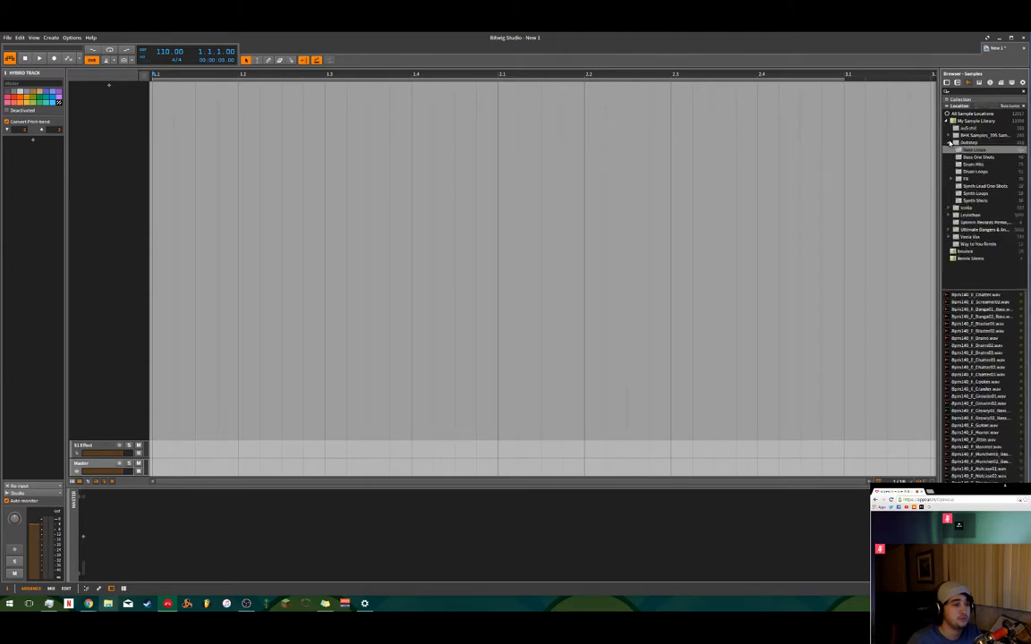
pyautogui.click(966, 150)
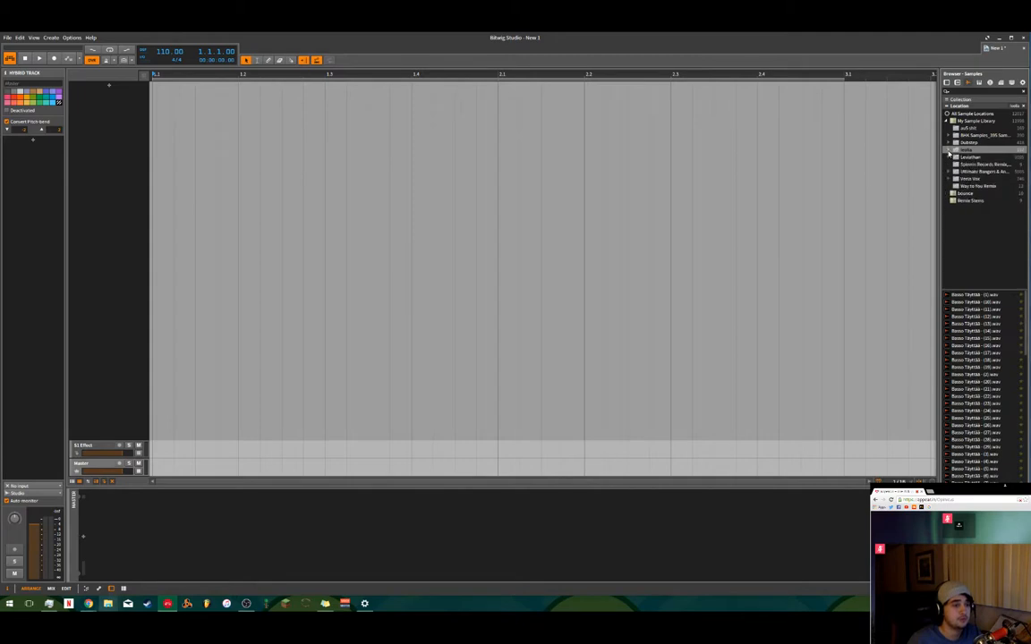
pyautogui.click(956, 159)
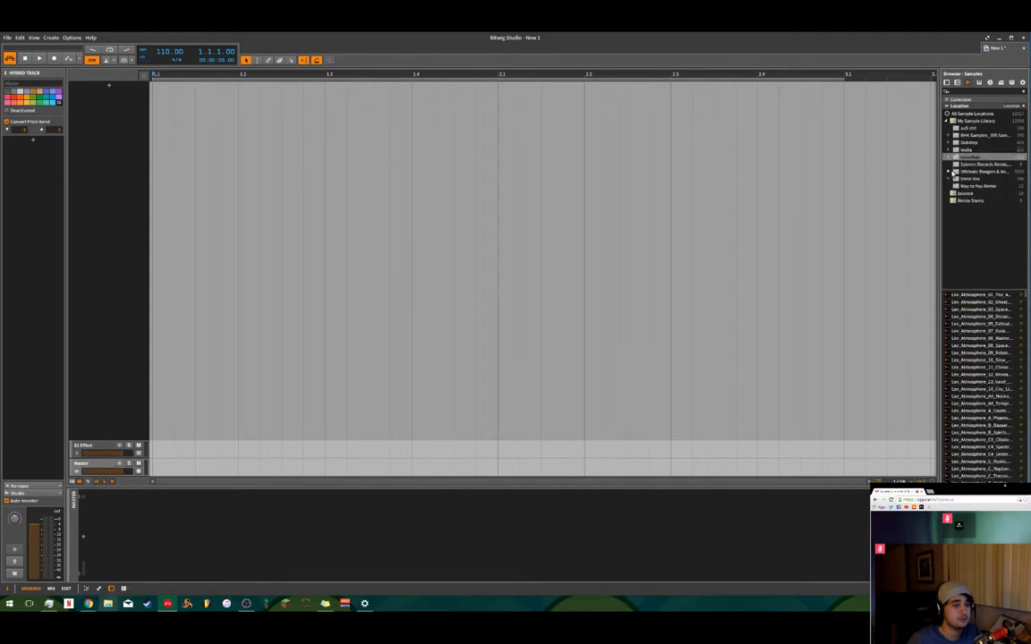
pyautogui.click(968, 171)
pyautogui.click(966, 180)
pyautogui.click(948, 179)
pyautogui.scroll(-5, 977, 237)
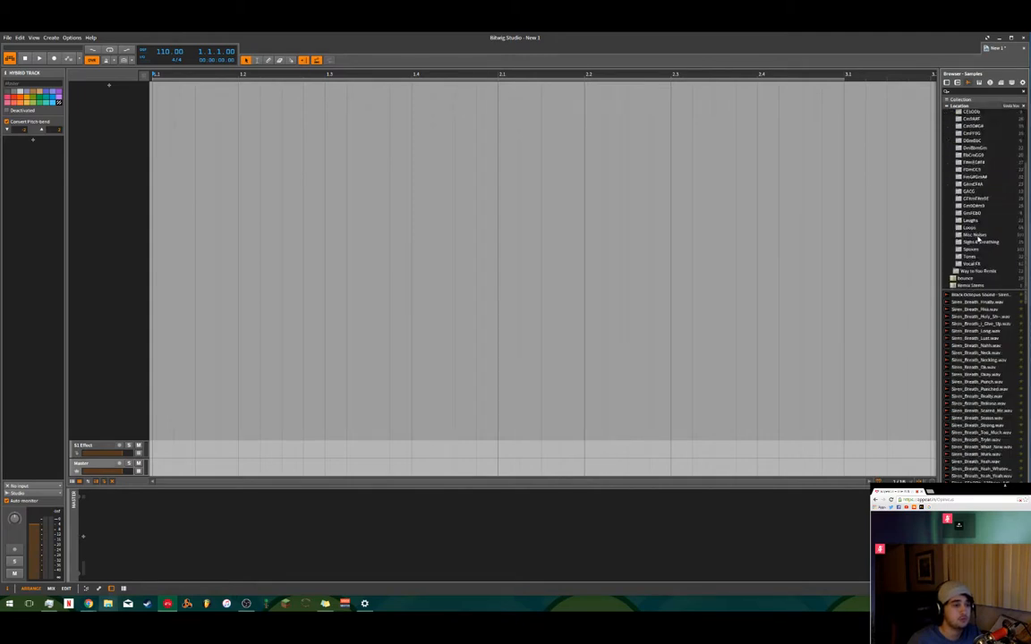
# - Open one of the vocal pack's chord folders and audition its first two 128 bpm Siren samples
pyautogui.click(977, 236)
pyautogui.click(989, 198)
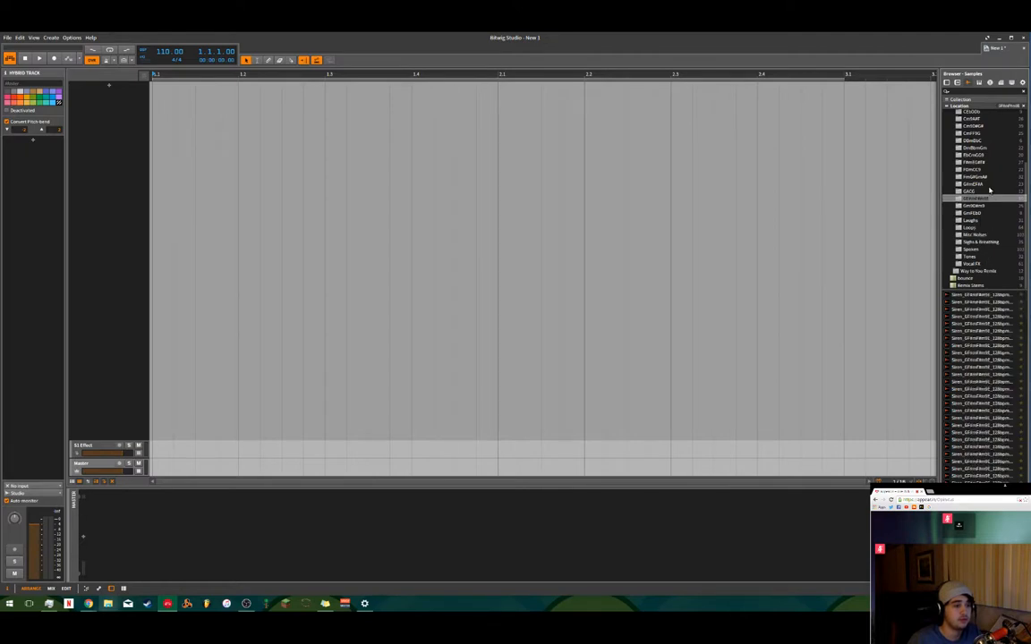
pyautogui.click(1014, 297)
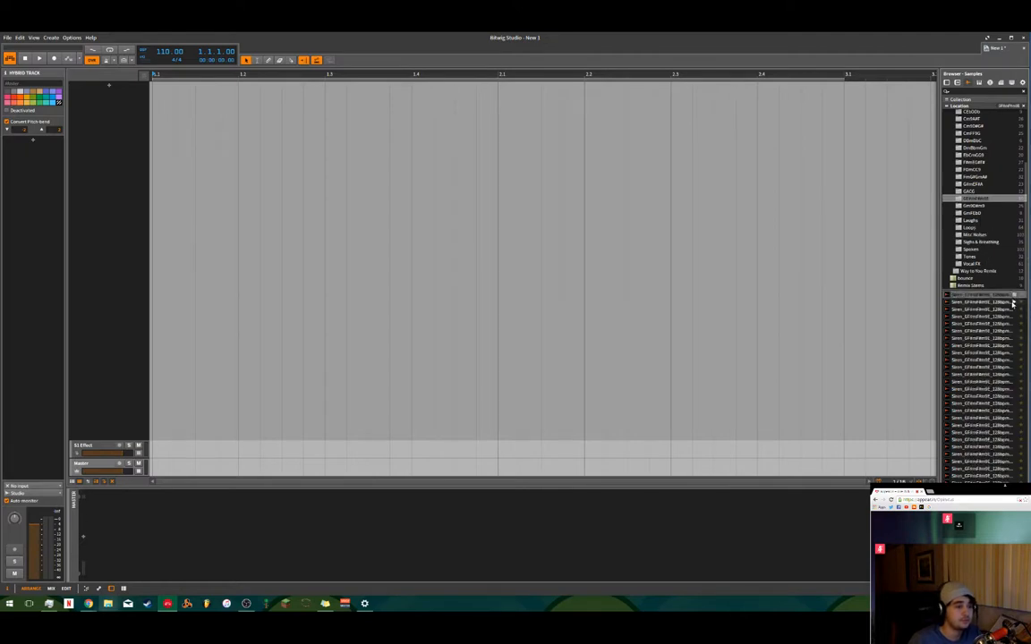
pyautogui.click(1012, 302)
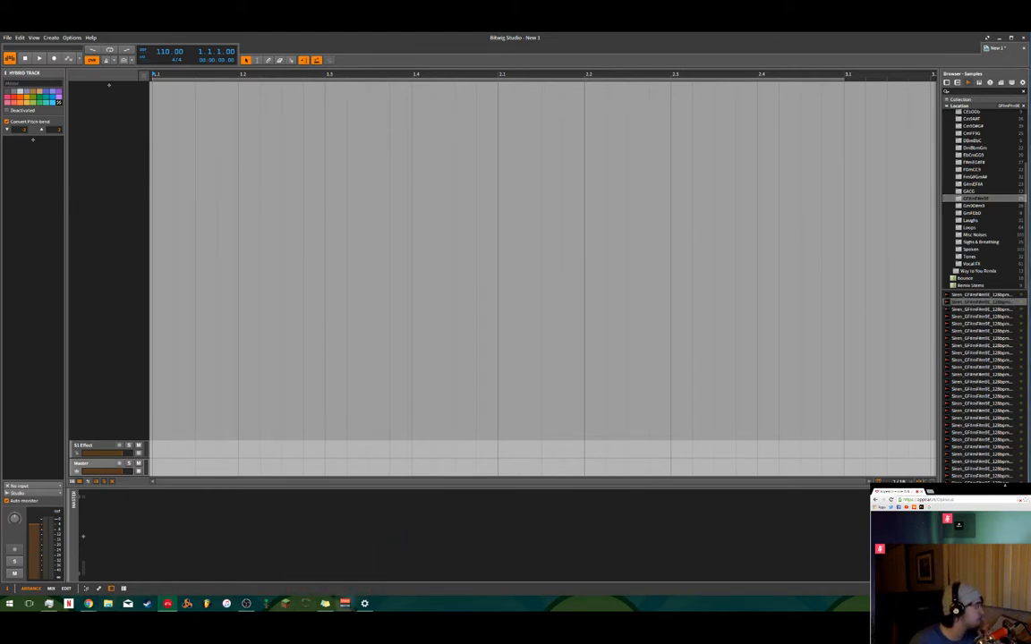
# - Bring up the Voicemeeter mixer to check the audio levels, and return to Bitwig Studio
pyautogui.click(345, 604)
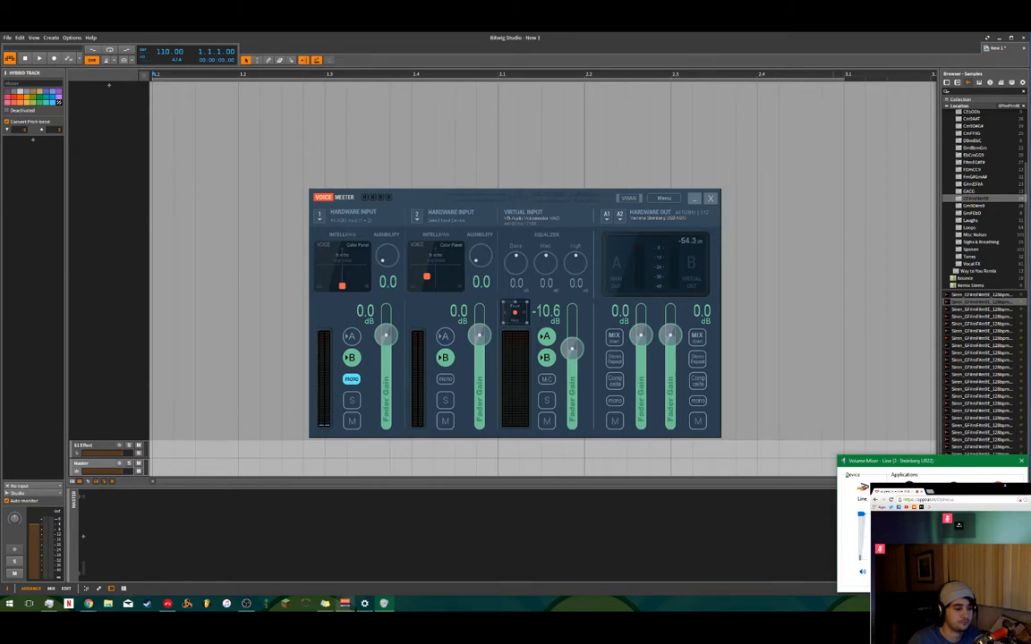
pyautogui.click(760, 320)
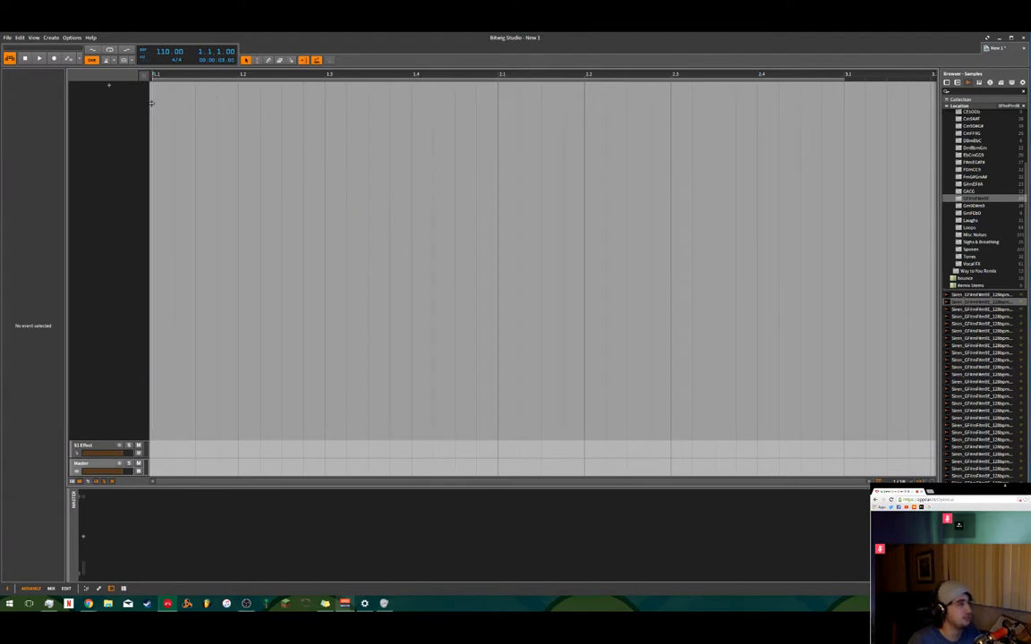
# - Audition further Siren vocal samples in the open chord folder
pyautogui.click(1013, 311)
pyautogui.click(1013, 324)
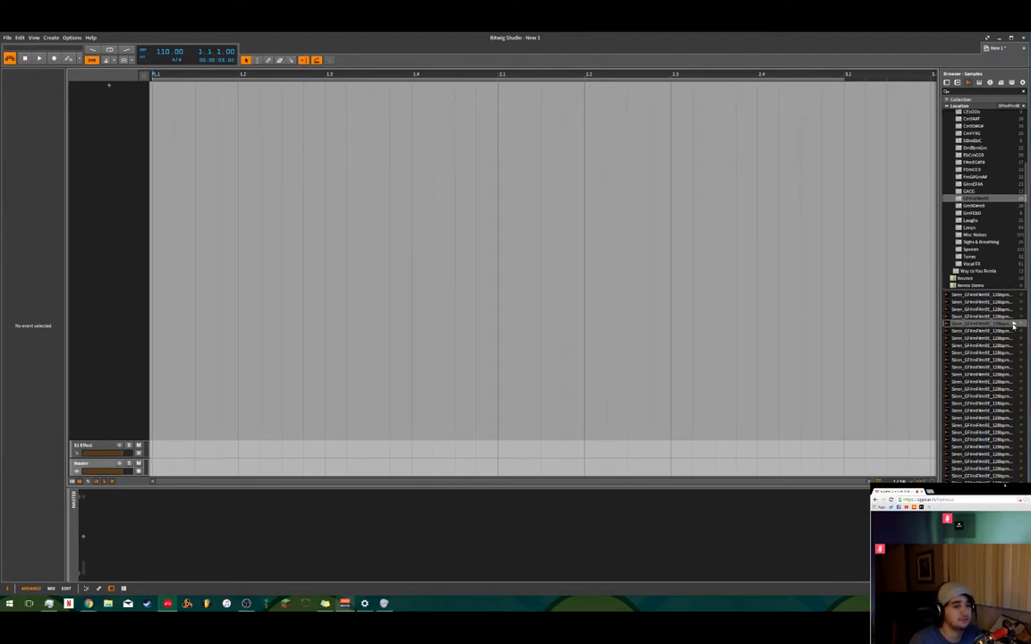
pyautogui.click(1013, 332)
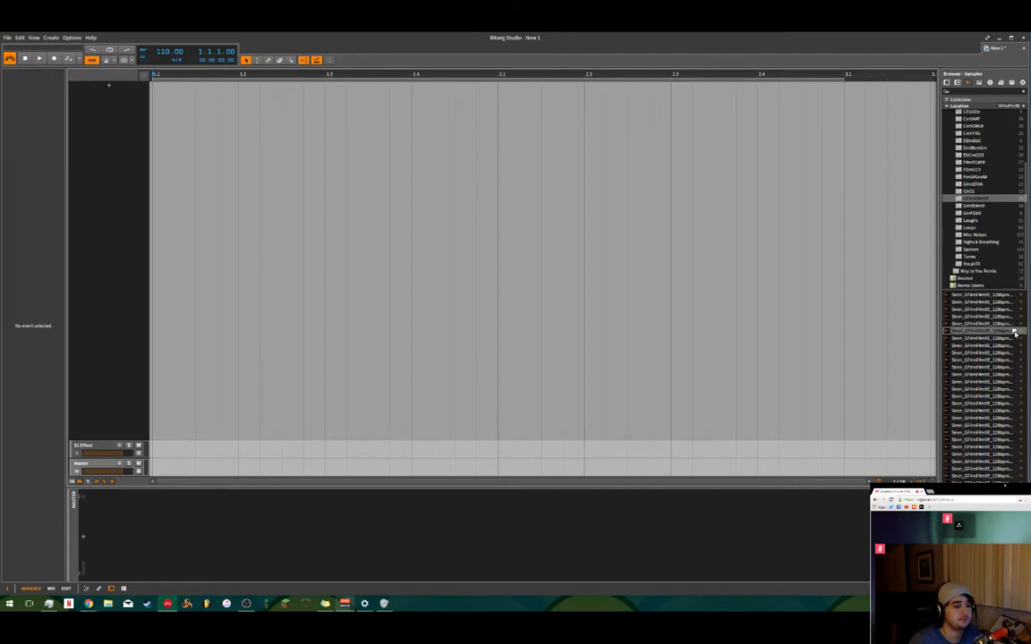
pyautogui.click(1014, 339)
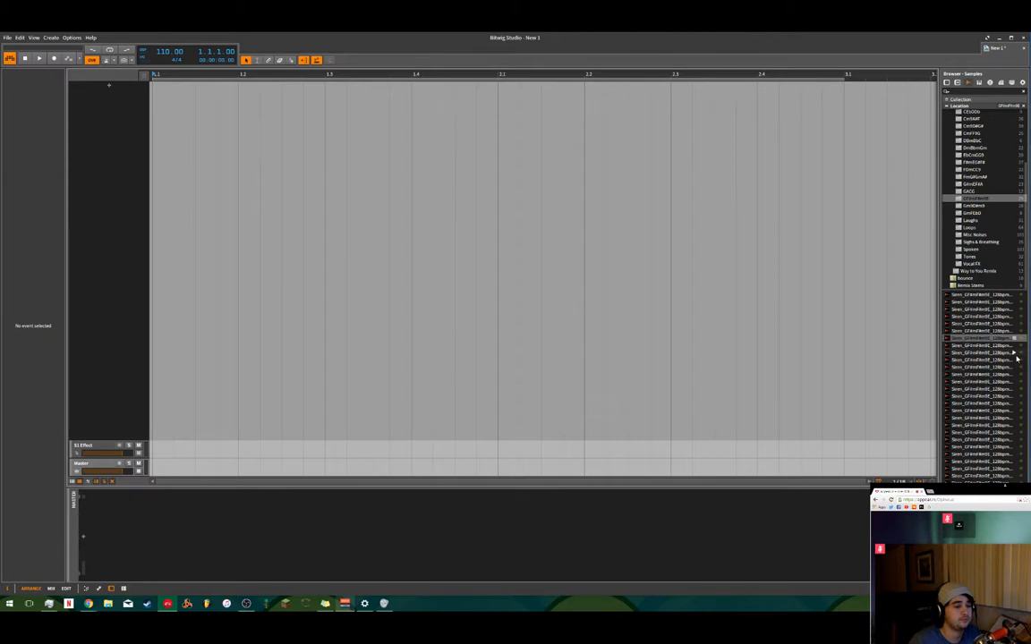
pyautogui.click(1013, 353)
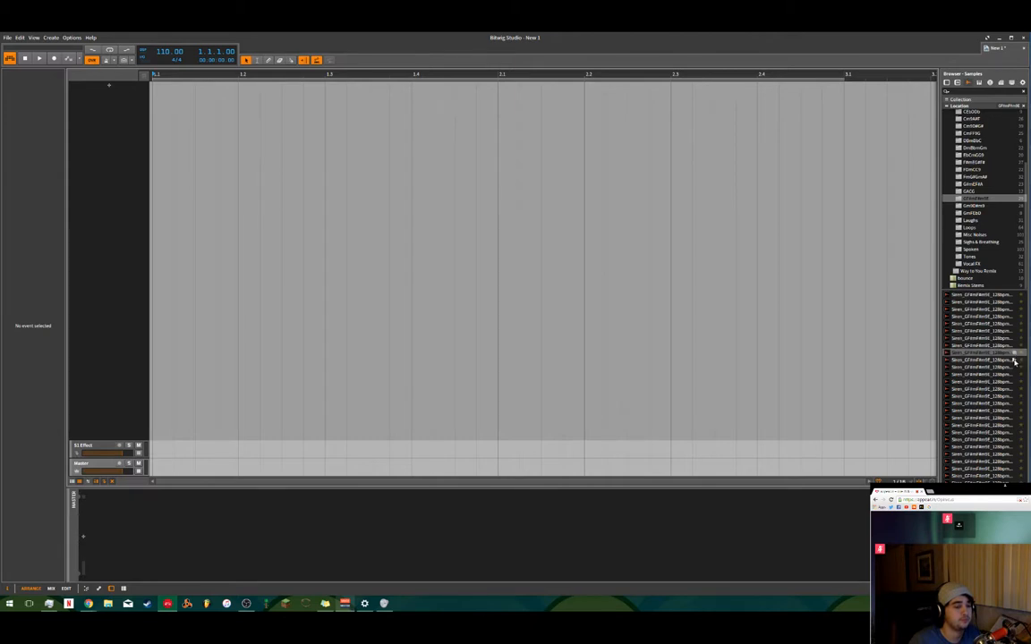
pyautogui.click(1014, 360)
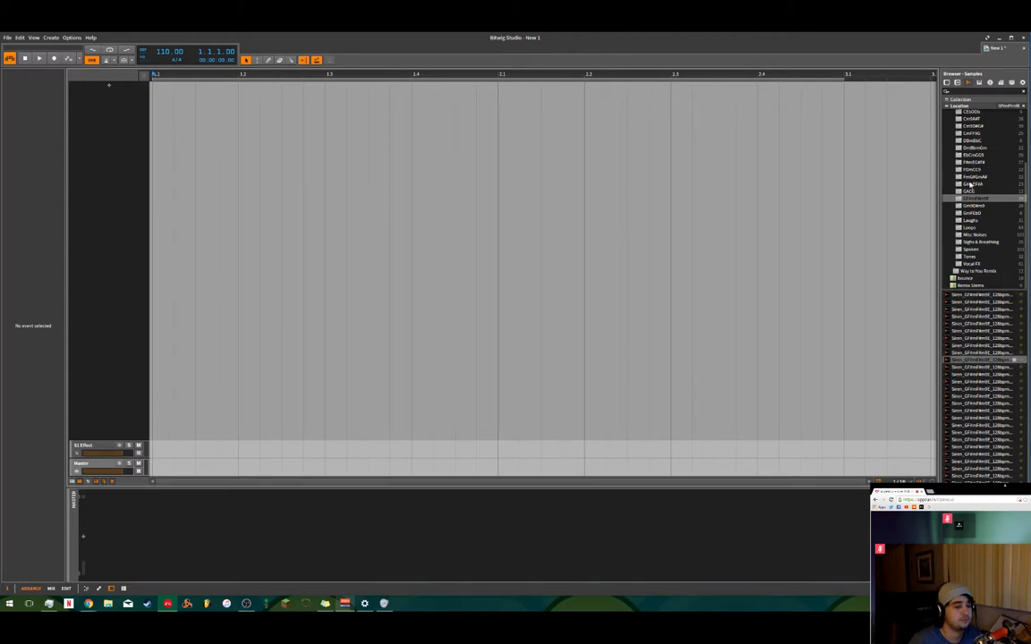
# - Look through chord folders near the start of the vocal pack and audition a few 128 bpm samples
pyautogui.scroll(3, 986, 171)
pyautogui.click(982, 222)
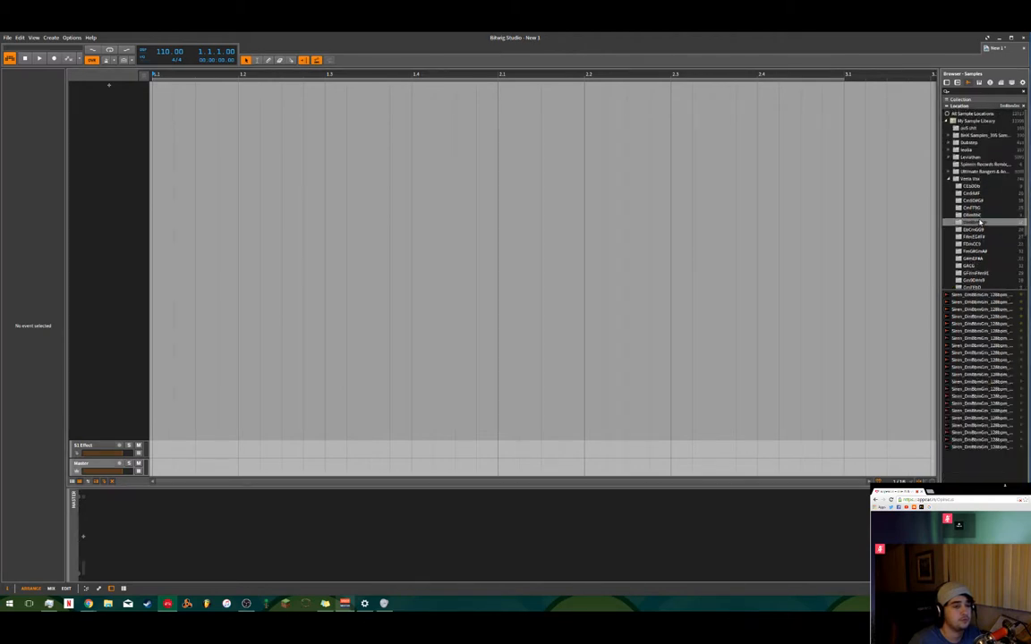
pyautogui.click(979, 194)
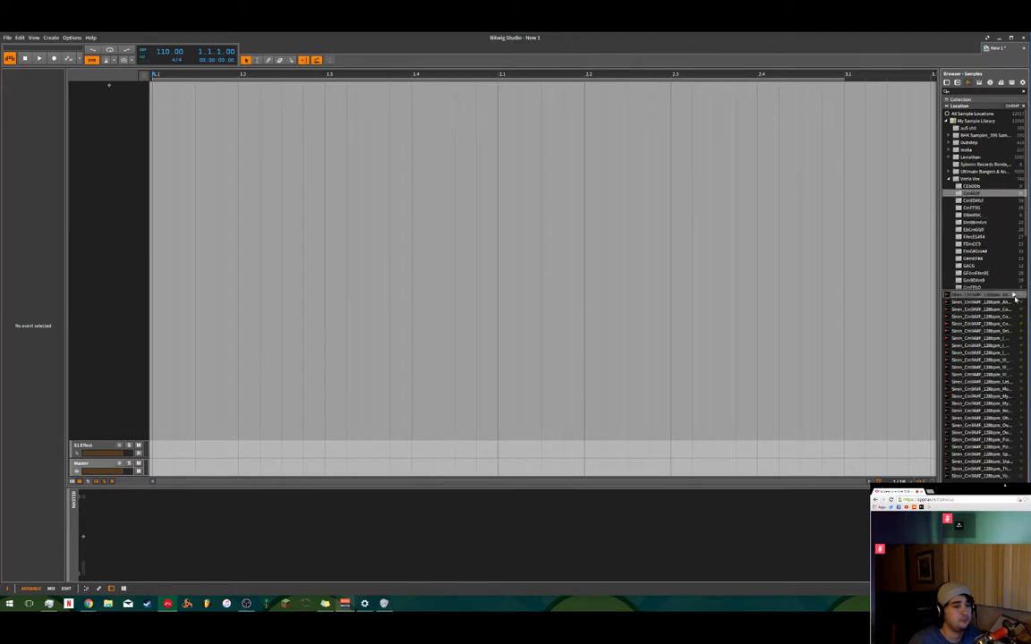
pyautogui.click(1011, 323)
pyautogui.click(1014, 345)
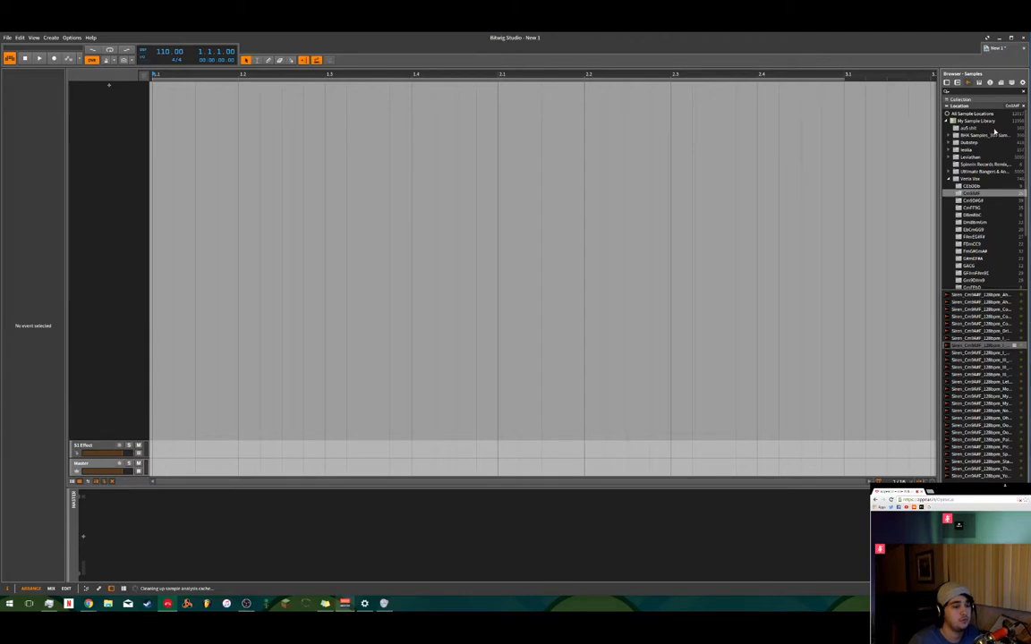
# - Audition several Siren vocal samples in the CmFF9G folder
pyautogui.click(979, 207)
pyautogui.click(1000, 302)
pyautogui.click(990, 339)
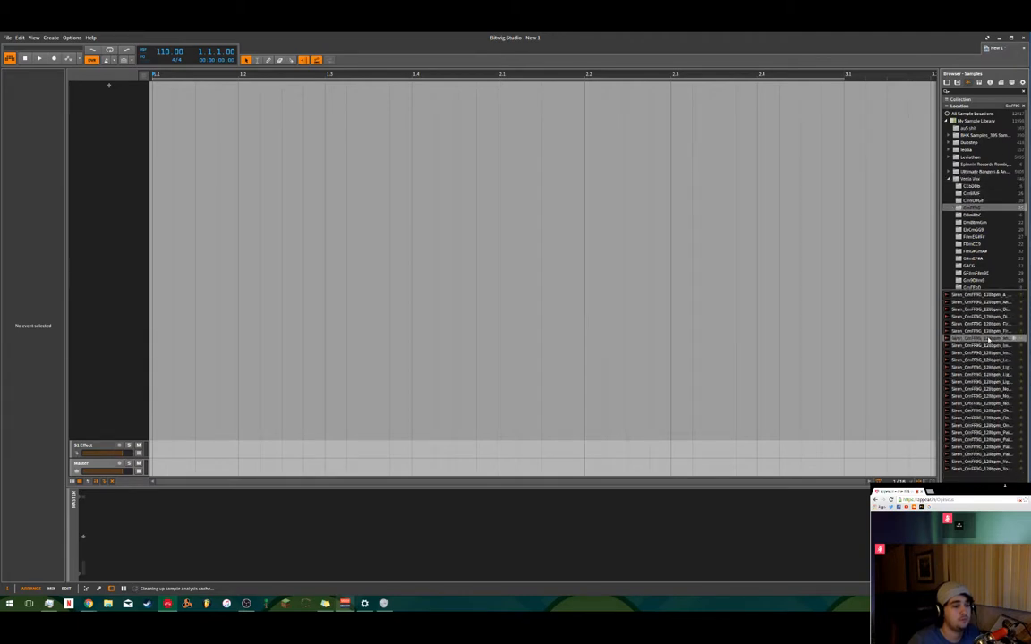
pyautogui.click(989, 361)
pyautogui.click(983, 389)
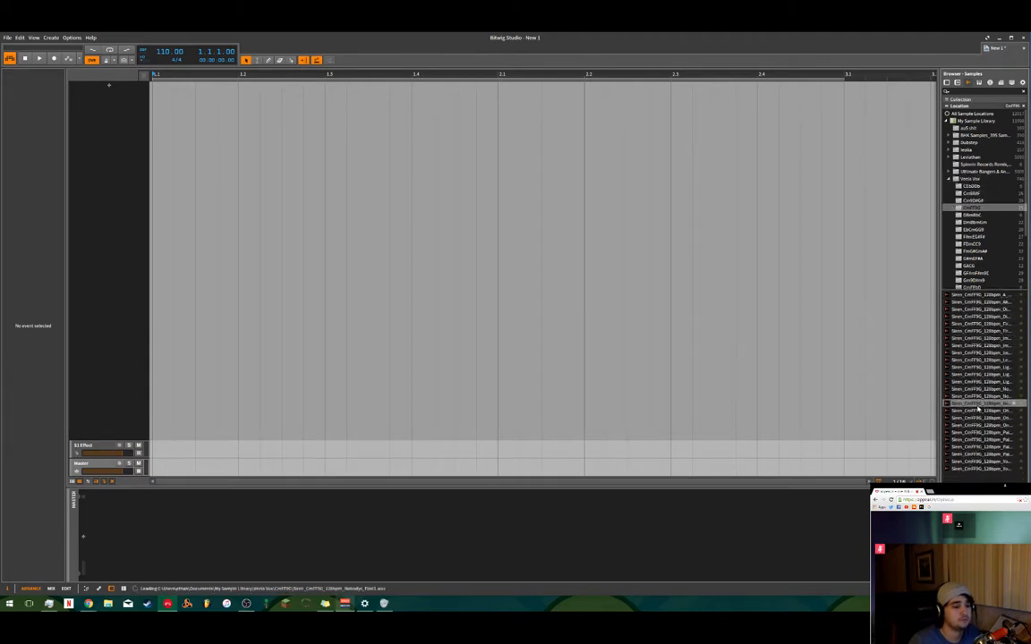
# - Compare the contents of more chord folders and audition two samples in the folder just above GmFEbD
pyautogui.click(982, 222)
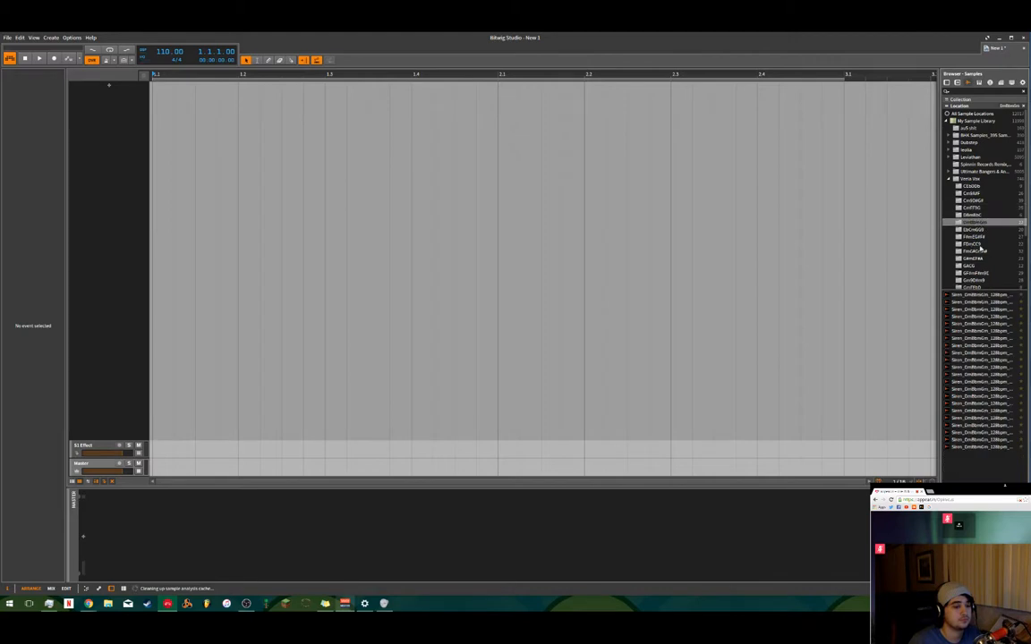
pyautogui.click(975, 180)
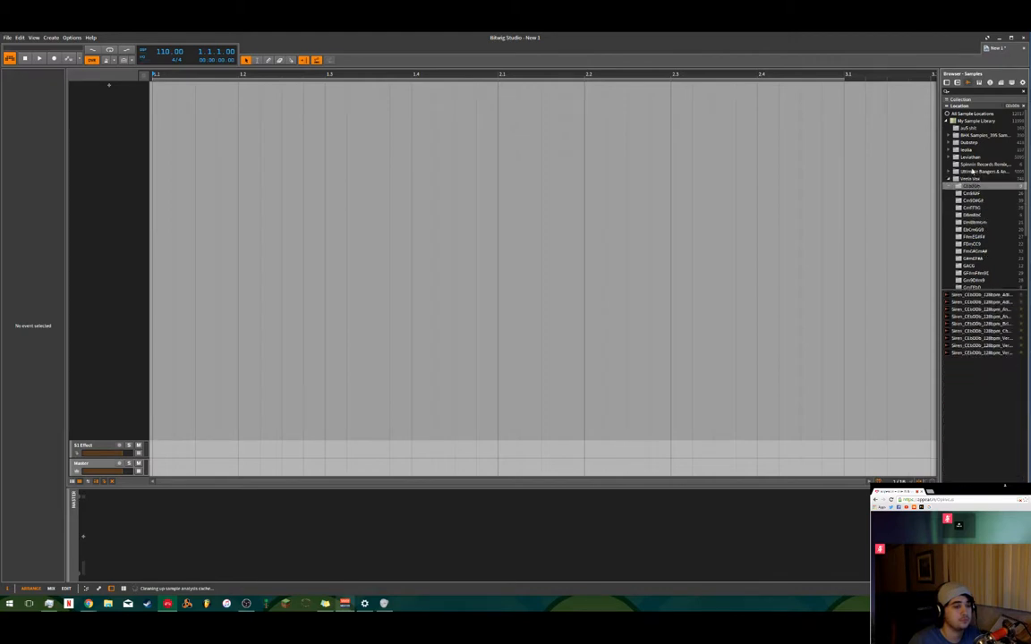
pyautogui.click(976, 193)
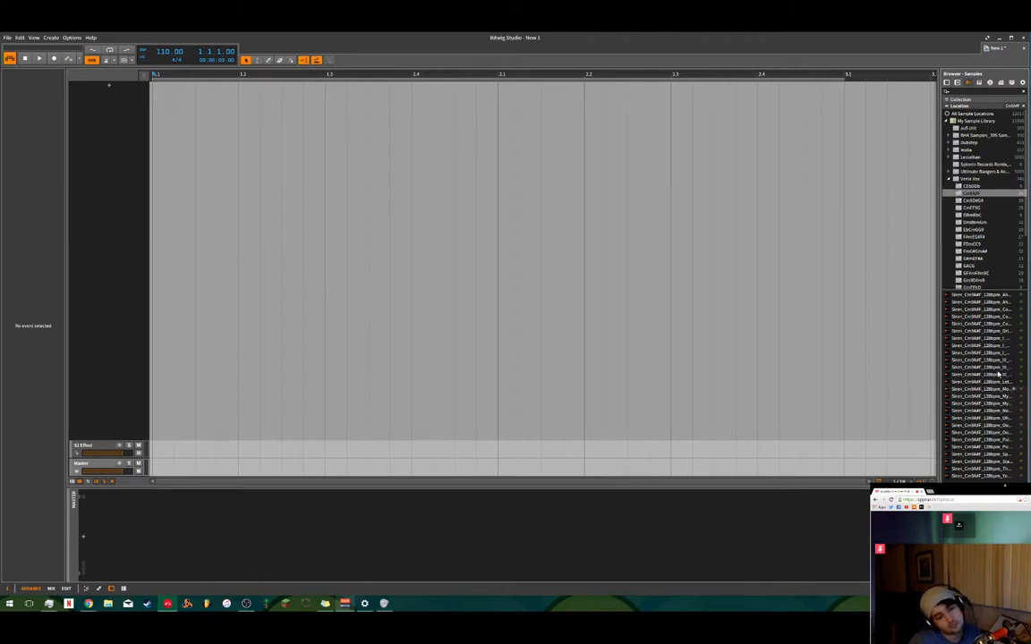
pyautogui.scroll(-3, 987, 202)
pyautogui.click(987, 199)
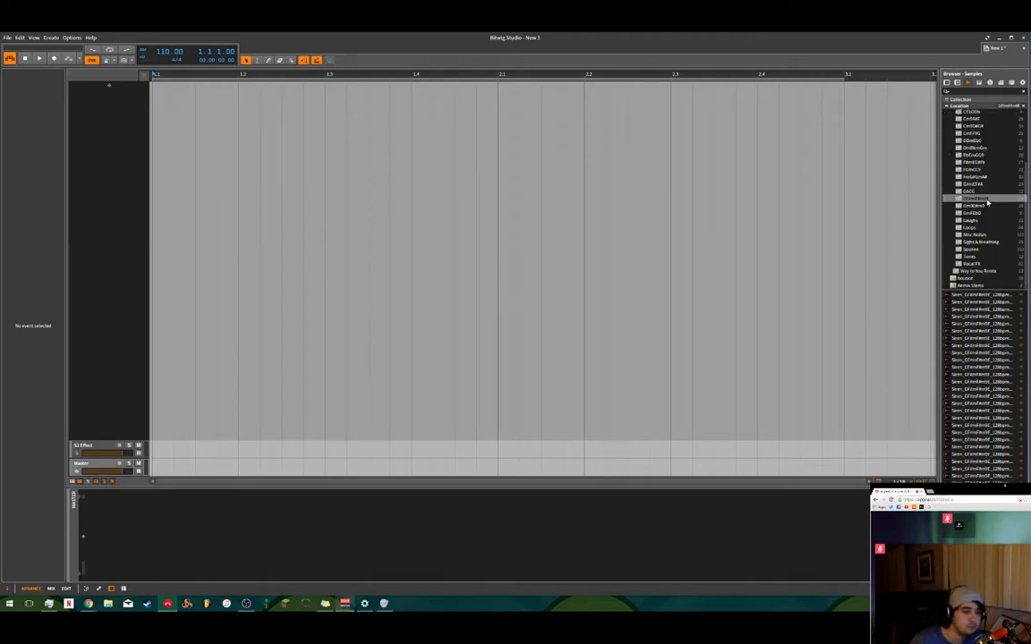
pyautogui.click(984, 206)
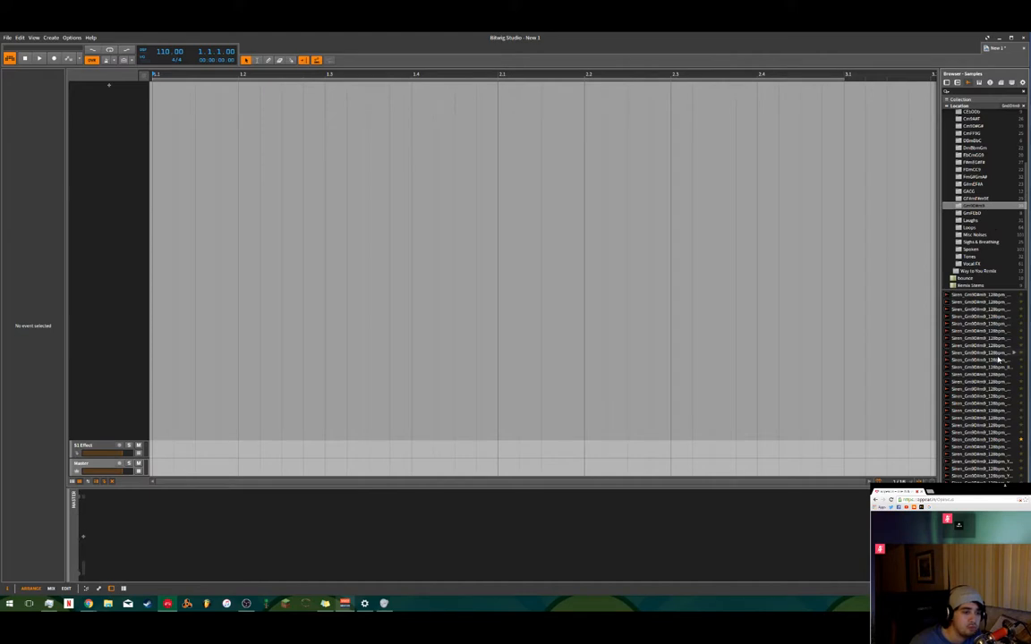
pyautogui.click(990, 435)
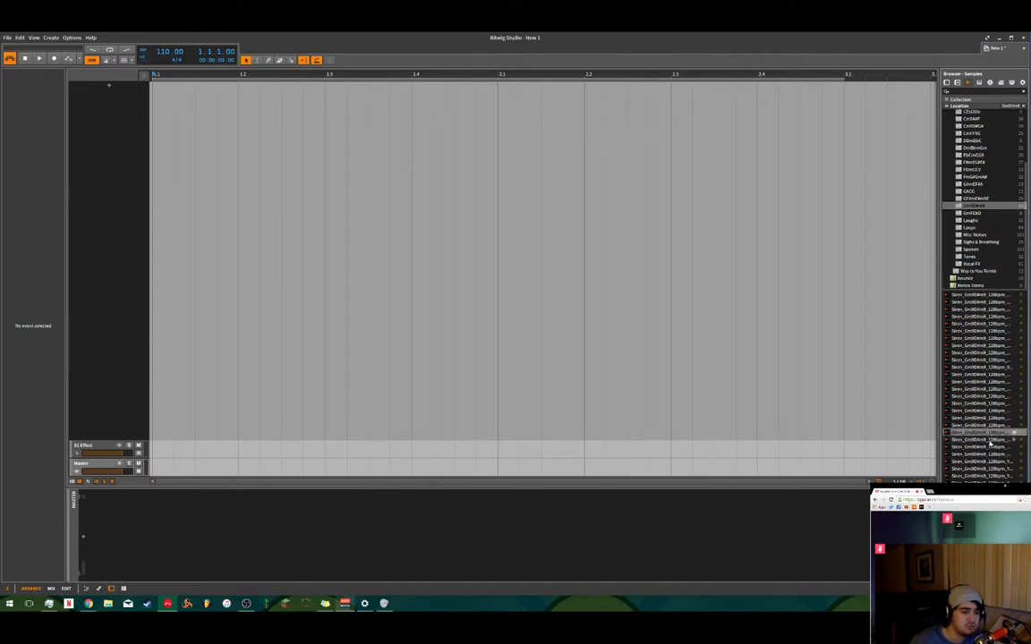
pyautogui.click(990, 440)
# - Audition samples in the GmFEbD folder, place its 128 bpm chorus vocal on a new track at bar 1, and play it
pyautogui.click(975, 214)
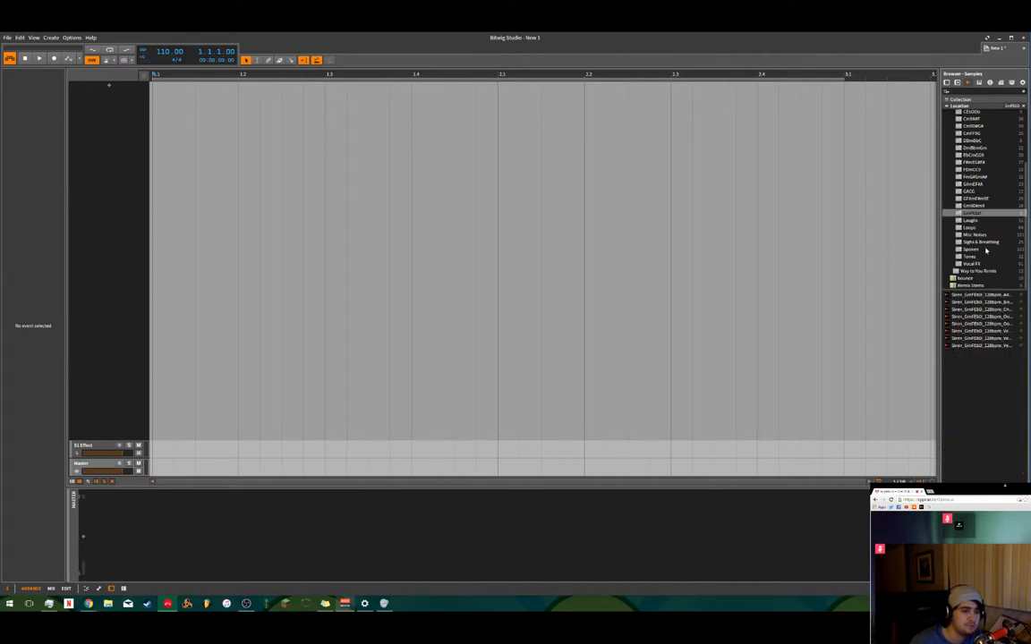
pyautogui.click(986, 316)
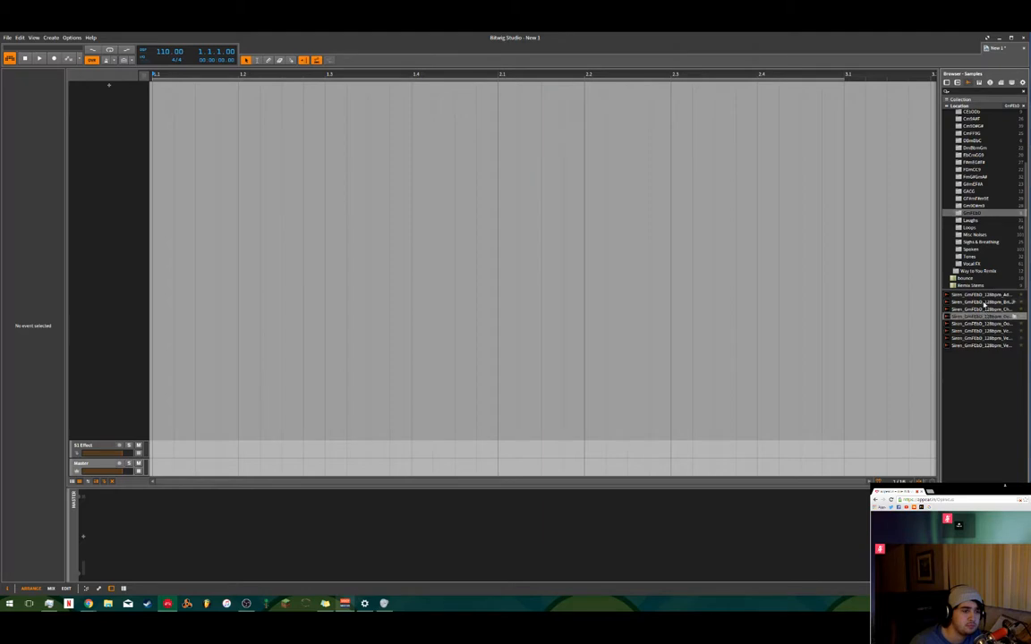
pyautogui.click(982, 309)
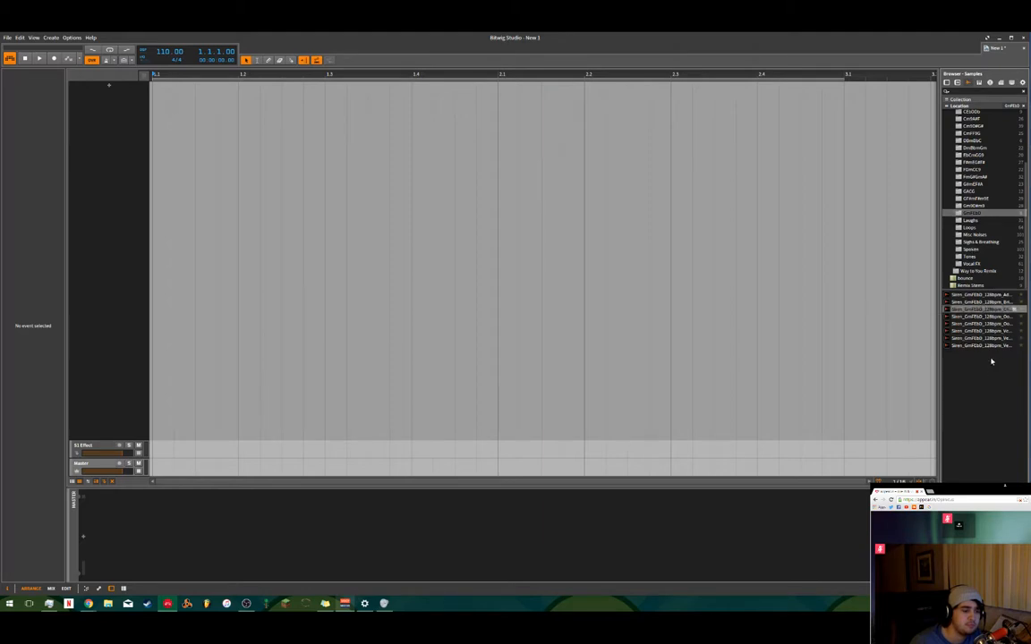
pyautogui.moveTo(989, 311); pyautogui.dragTo(223, 129)
pyautogui.press('space')
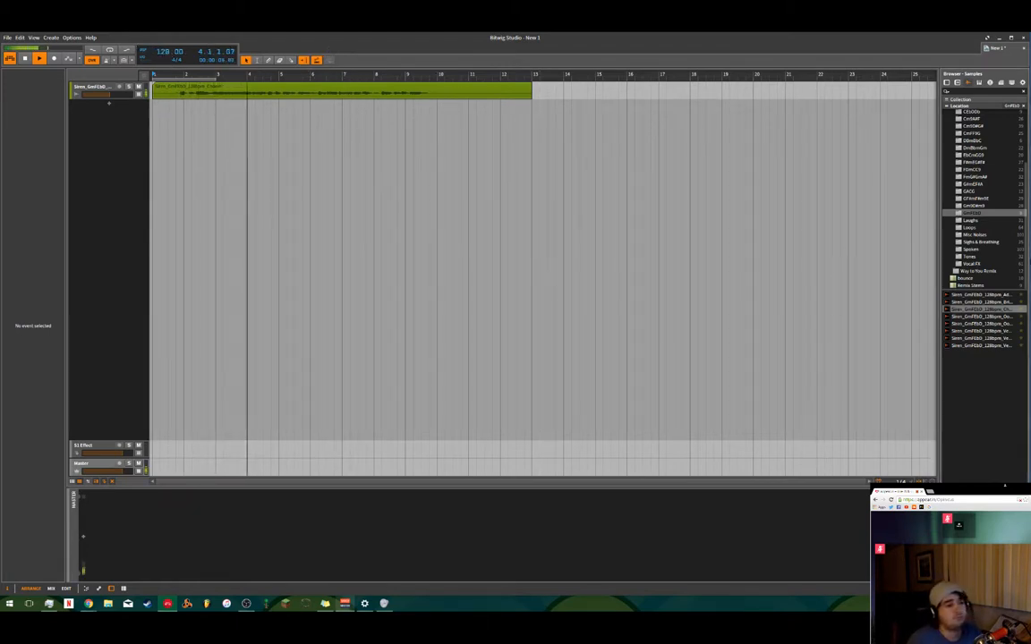
# - Collapse the vocal pack's folder in the sample library, select the chorus vocal clip in the arrangement and stop playback
pyautogui.scroll(3, 969, 185)
pyautogui.click(949, 179)
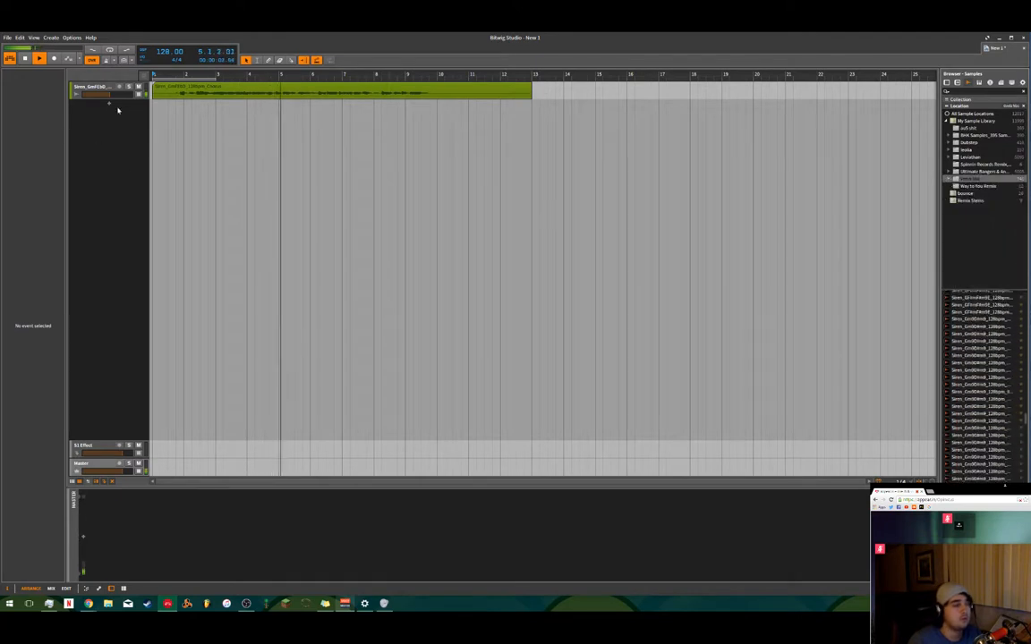
pyautogui.click(243, 90)
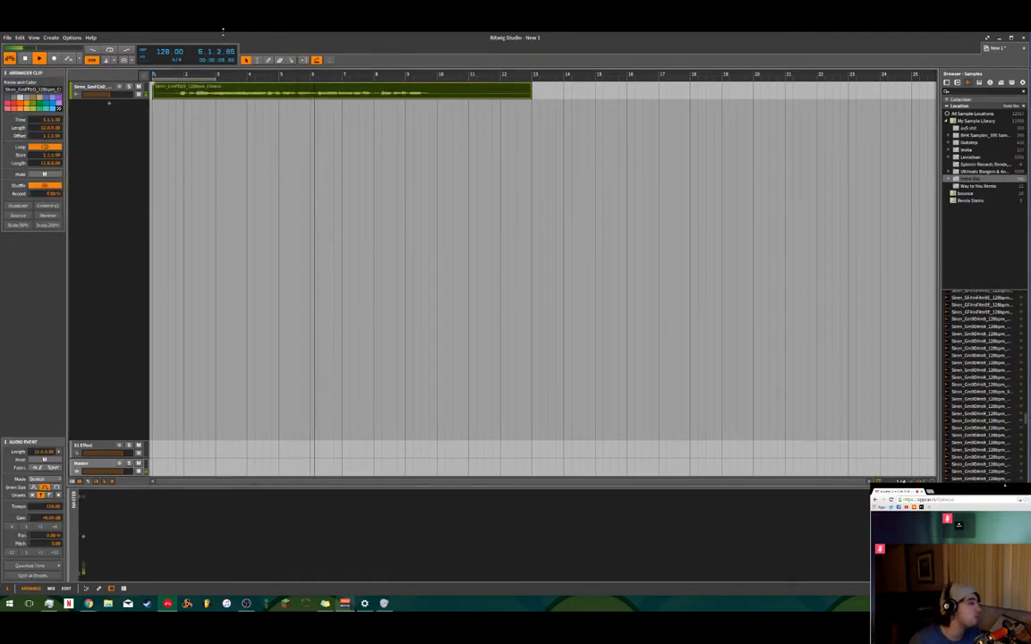
pyautogui.scroll(2, 156, 106)
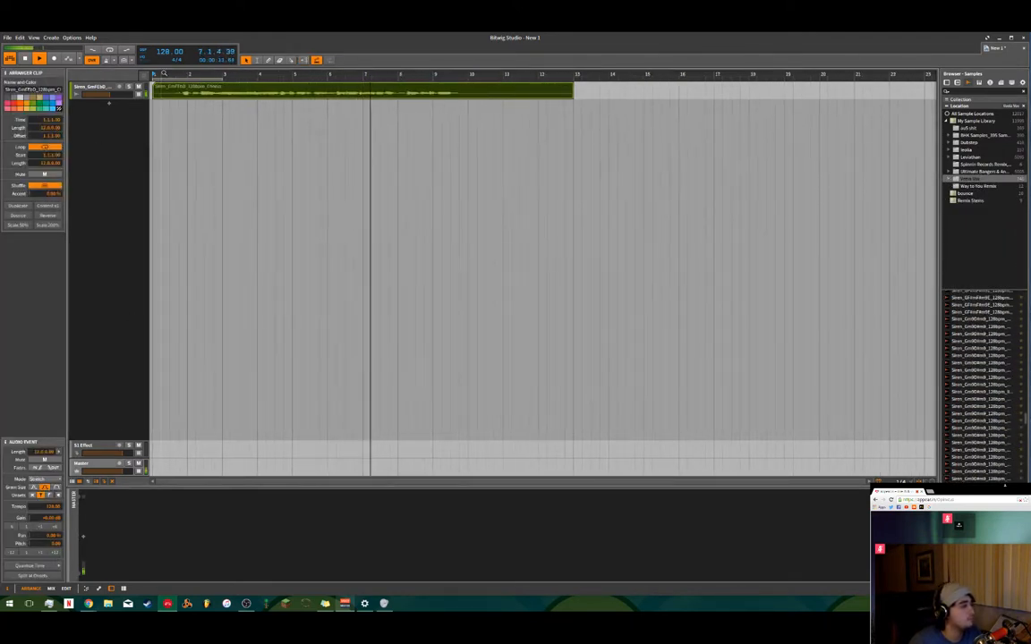
pyautogui.press('space')
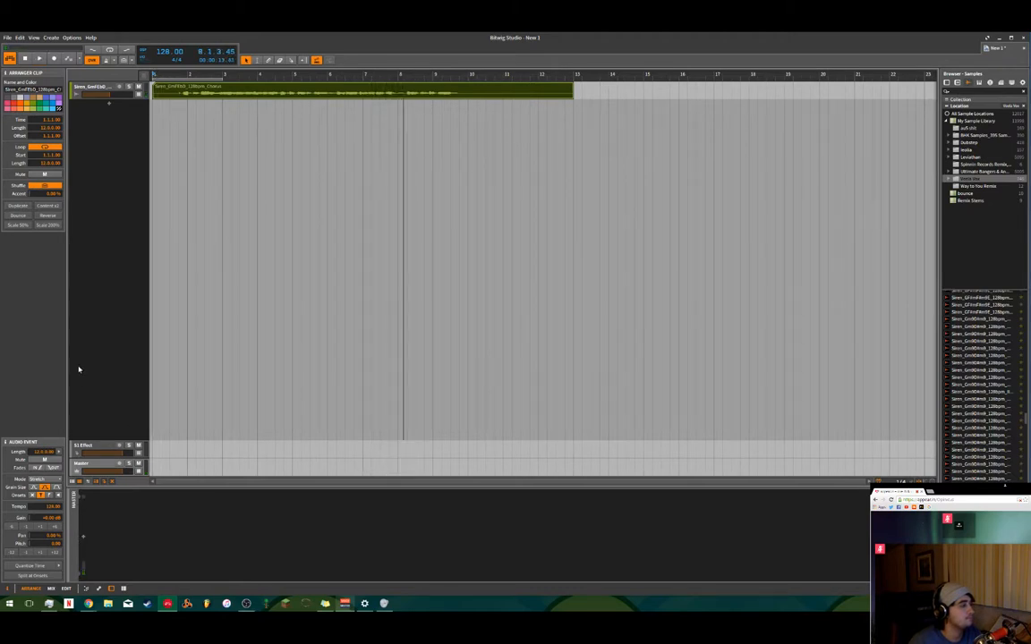
# - Add a Peak Limiter to the master track's device chain and play the vocal through it
pyautogui.click(102, 466)
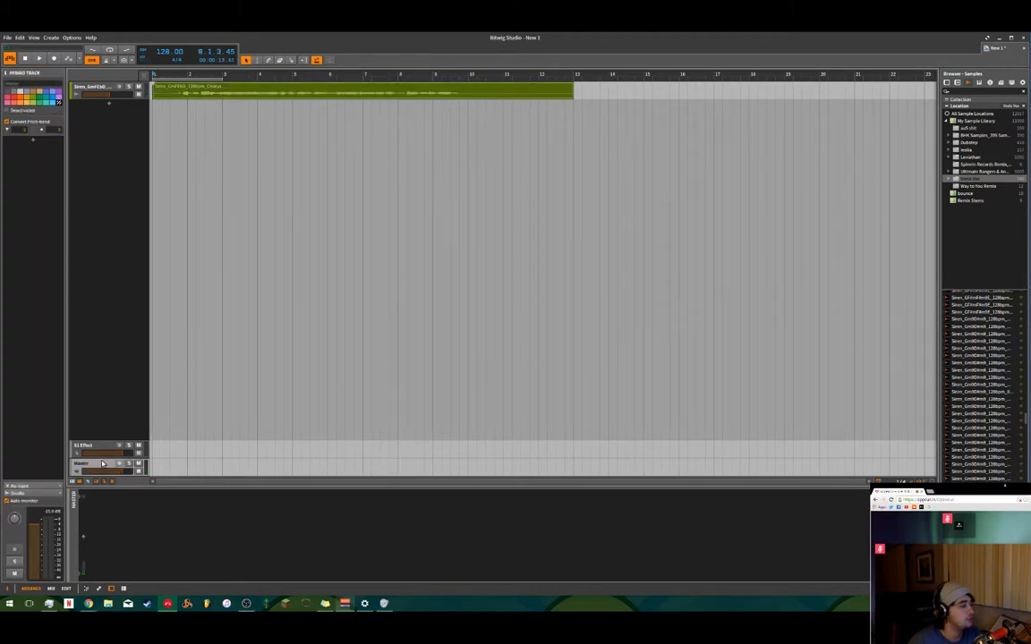
pyautogui.click(83, 538)
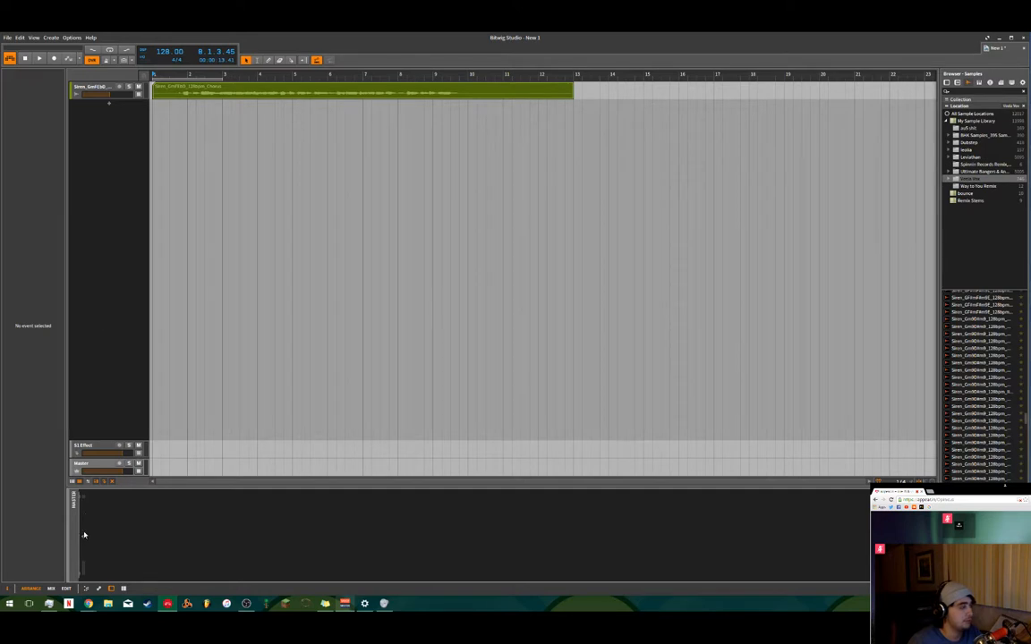
pyautogui.click(82, 538)
pyautogui.write('pea')
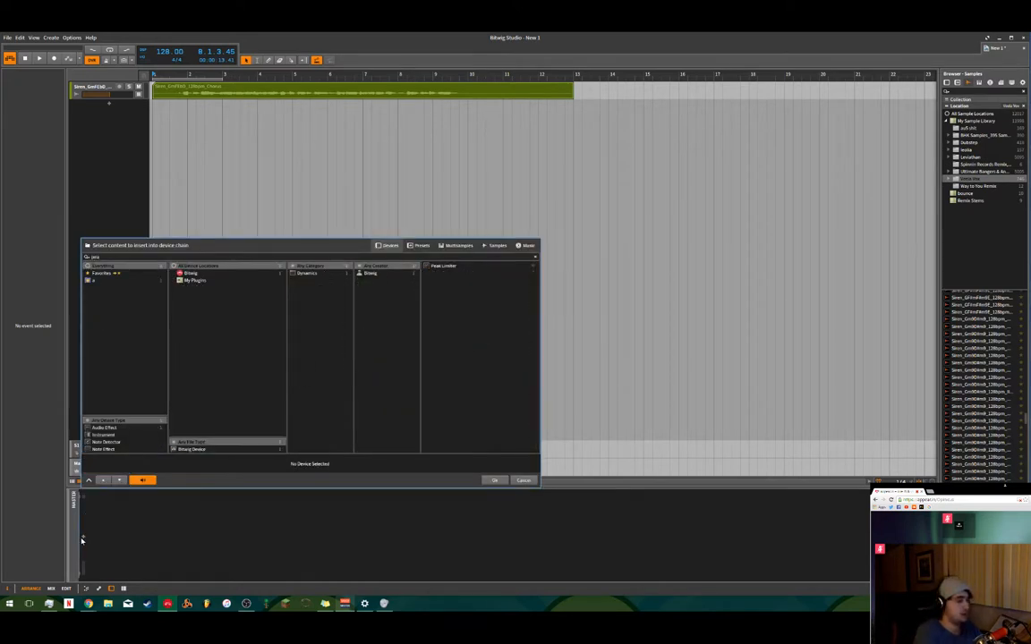
pyautogui.doubleClick(441, 266)
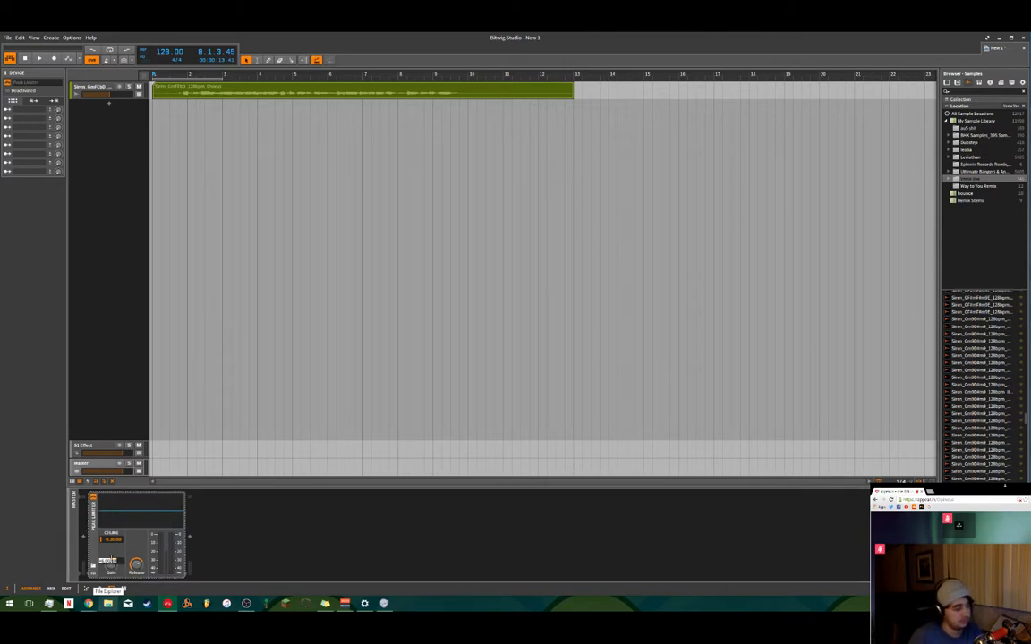
pyautogui.press('space')
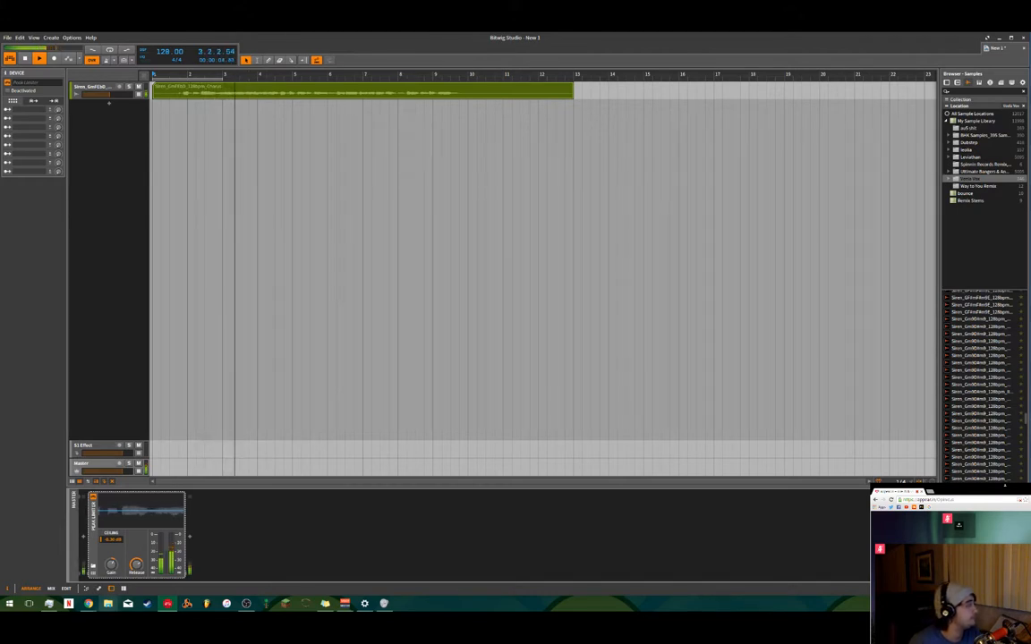
pyautogui.press('space')
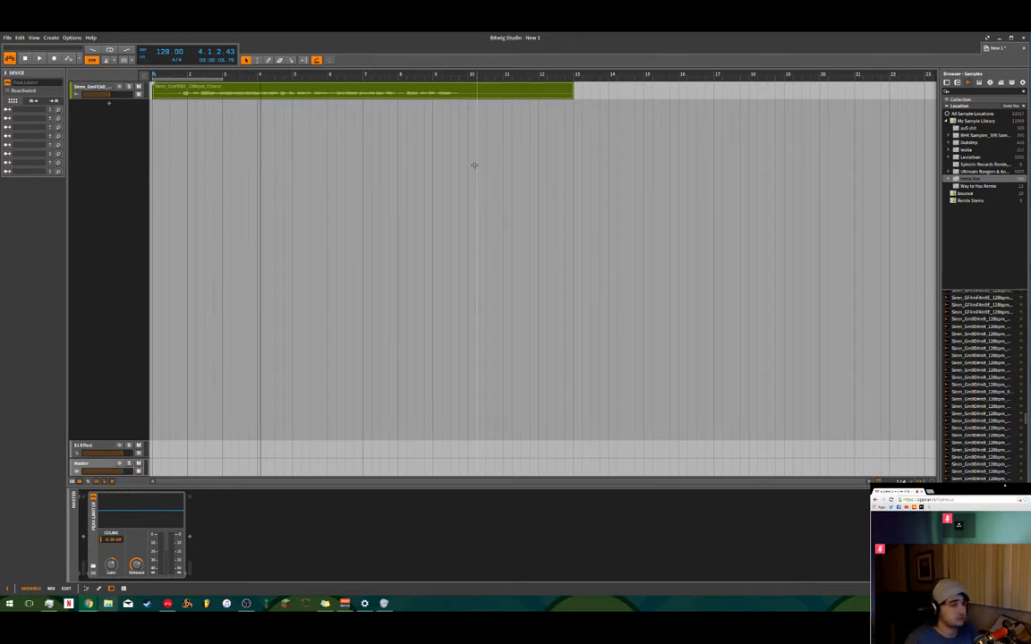
pyautogui.rightClick(338, 91)
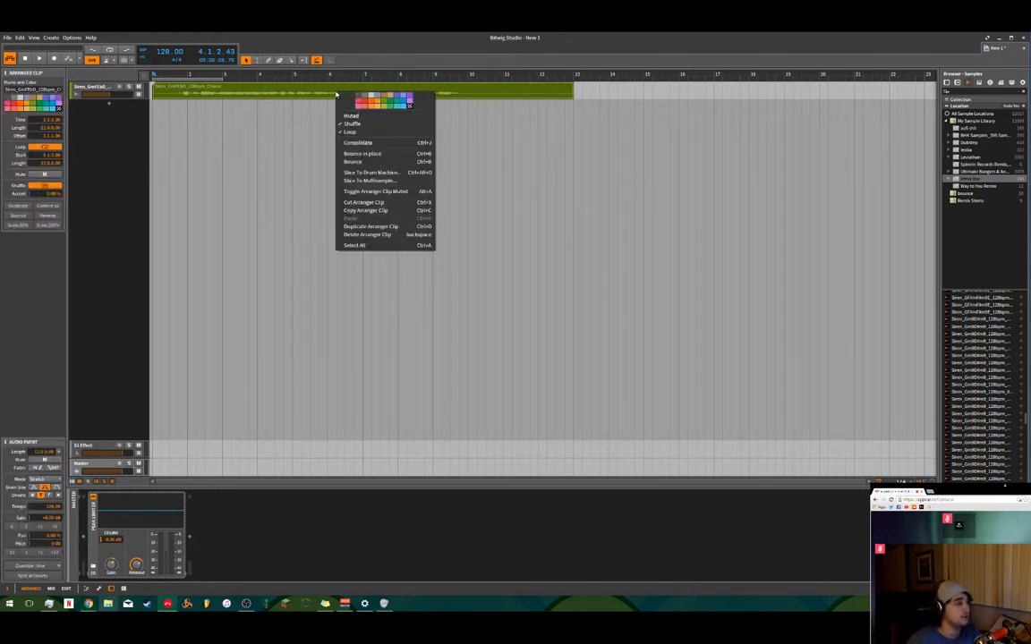
pyautogui.click(385, 172)
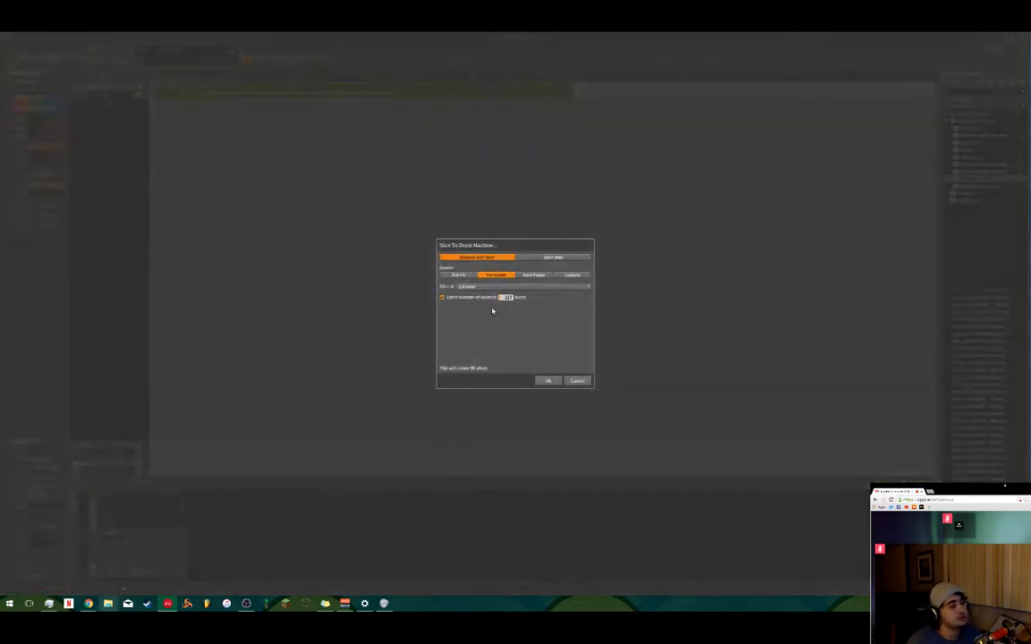
pyautogui.click(548, 381)
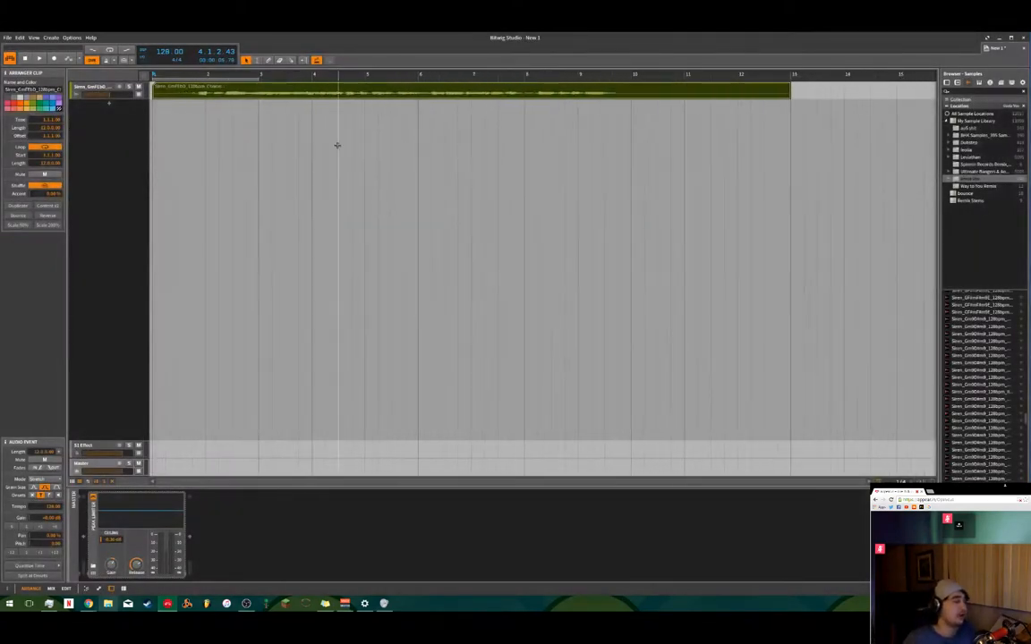
# - Play the opening of the chorus vocal clip and examine its waveform
pyautogui.press('space')
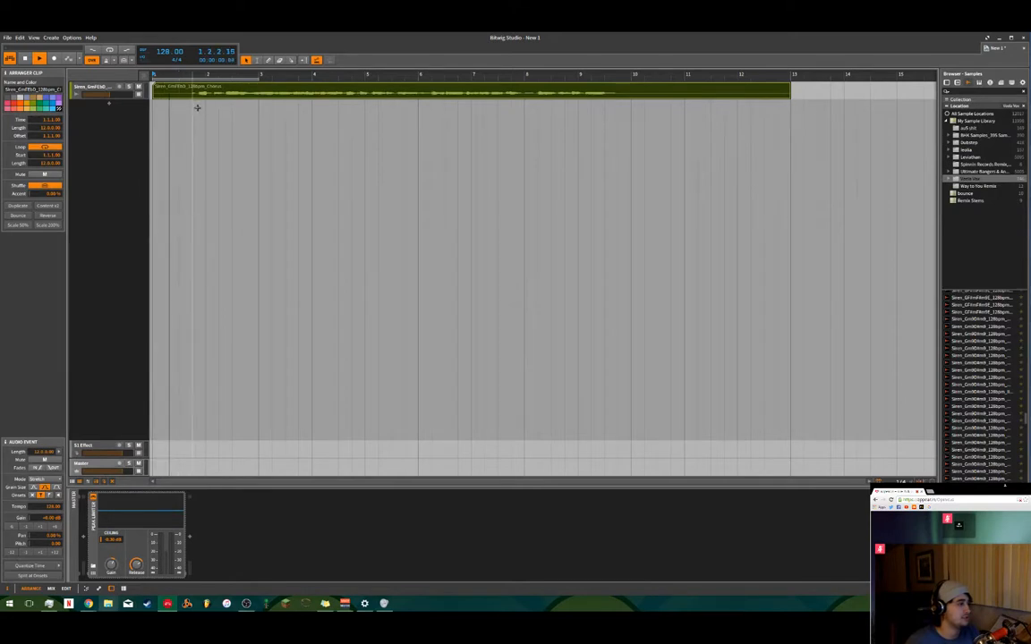
pyautogui.scroll(3, 309, 118)
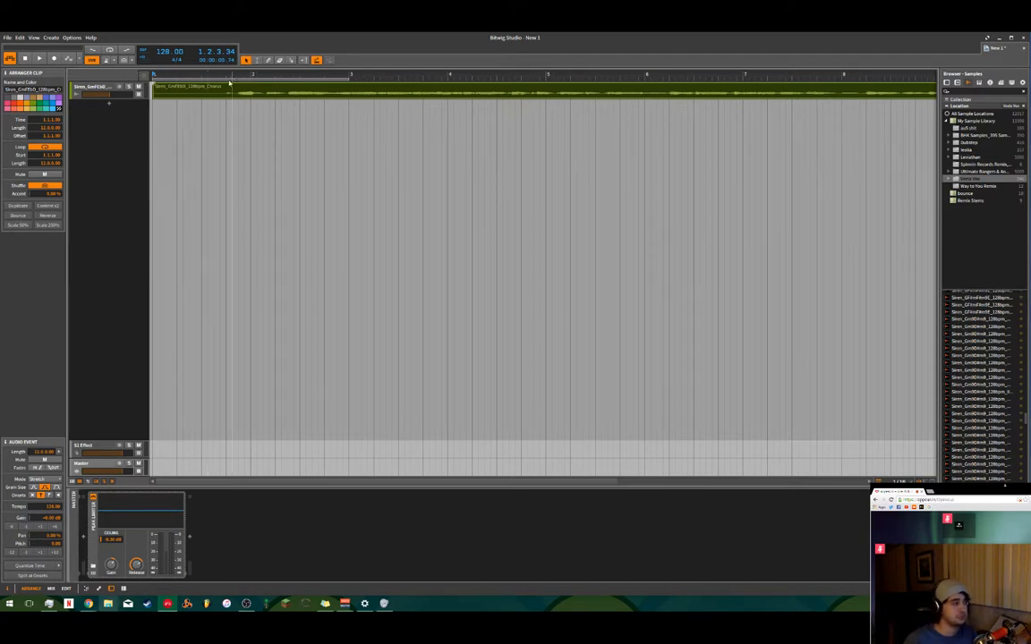
pyautogui.scroll(-2, 256, 128)
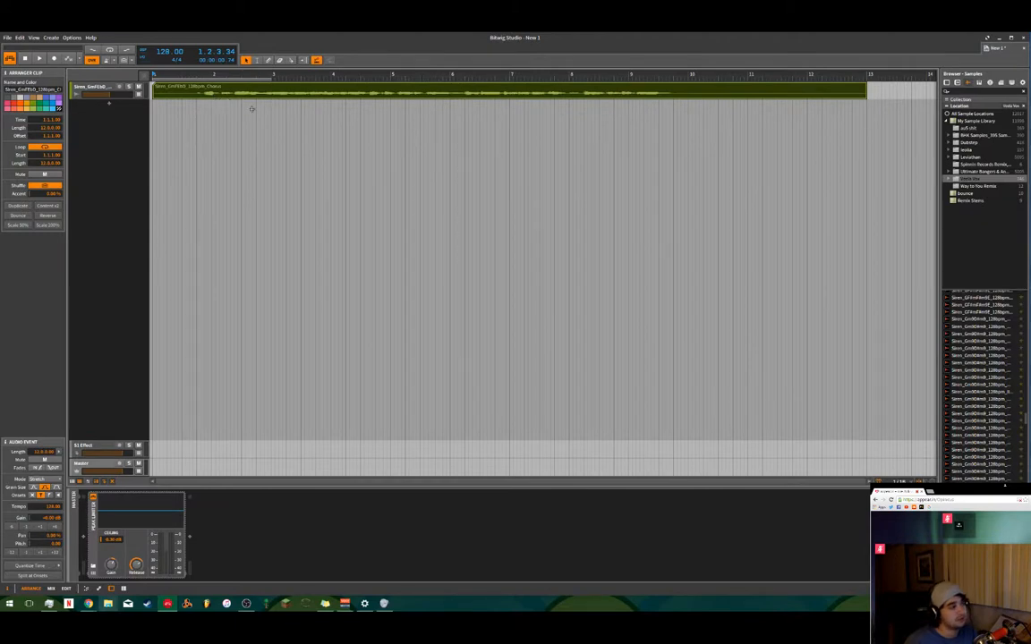
pyautogui.scroll(-4, 251, 103)
pyautogui.scroll(1, 262, 97)
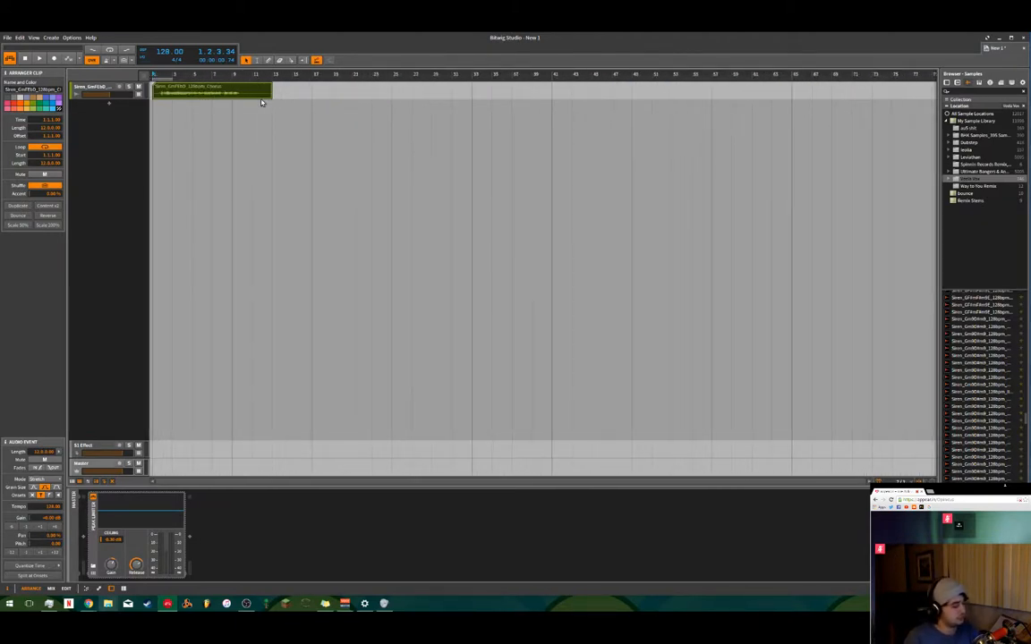
# - Slice the chorus vocal clip to a Drum Machine at 1/8 notes, using bounce and slice with the pre-fader source
pyautogui.rightClick(262, 96)
pyautogui.click(295, 224)
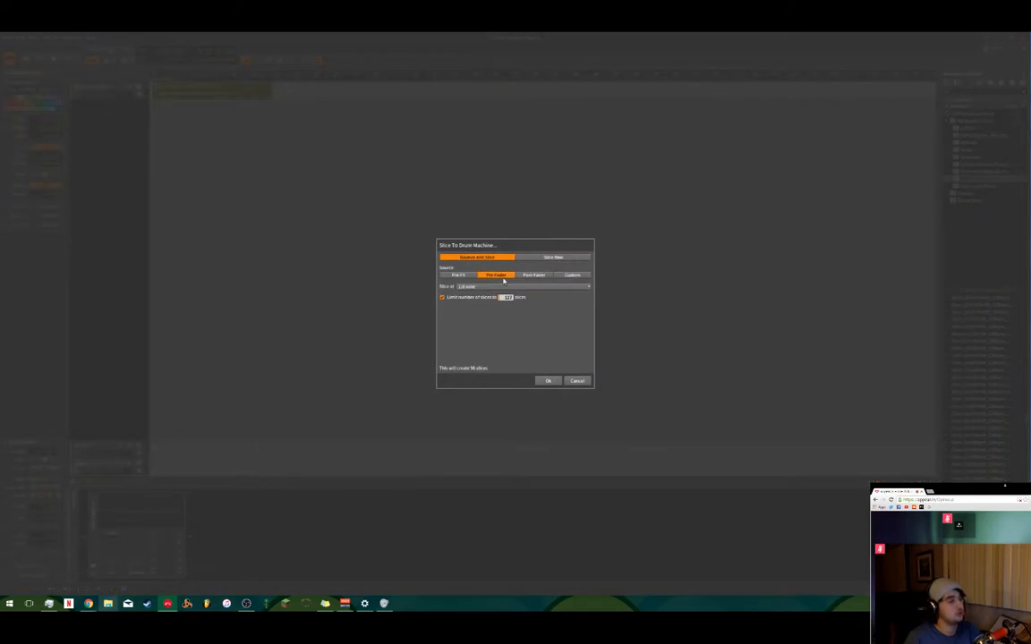
pyautogui.click(554, 383)
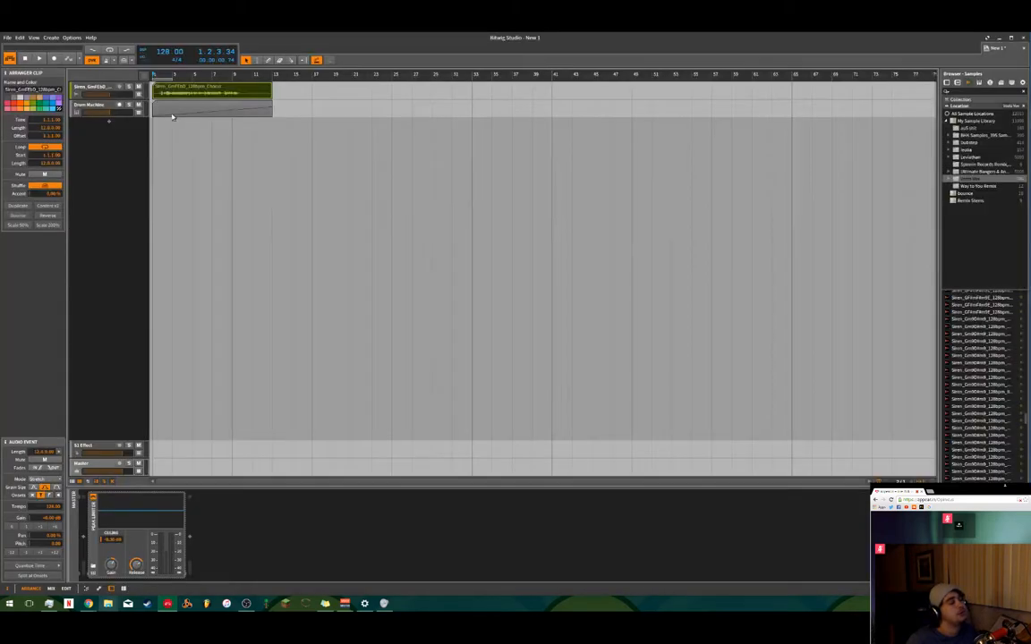
# - Move the sliced note clip on the Drum Machine track to bar 13 and play it from there
pyautogui.moveTo(212, 99); pyautogui.dragTo(461, 111)
pyautogui.click(405, 82)
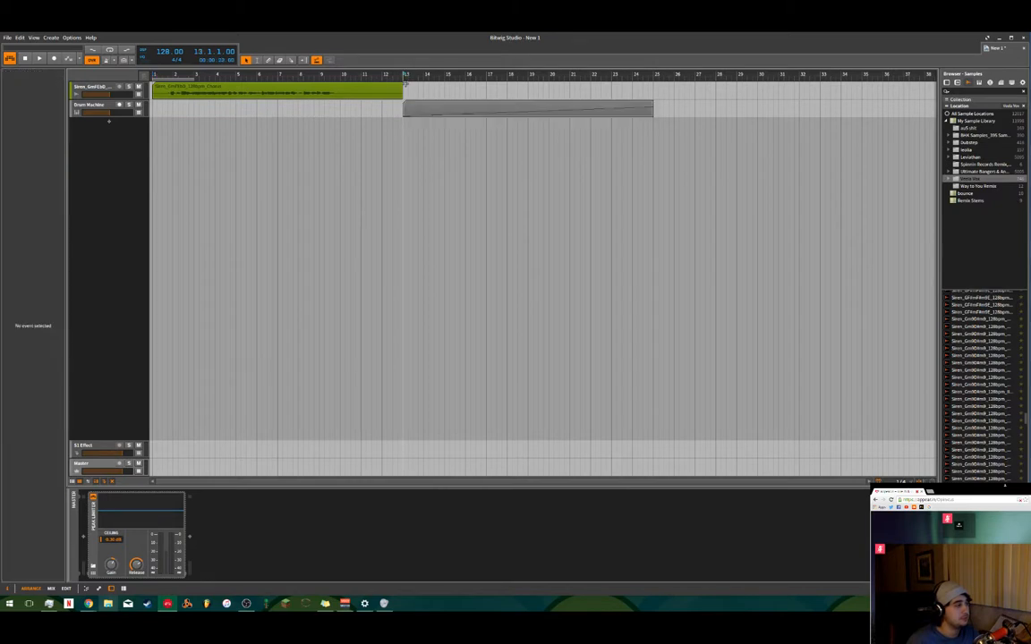
pyautogui.press('space')
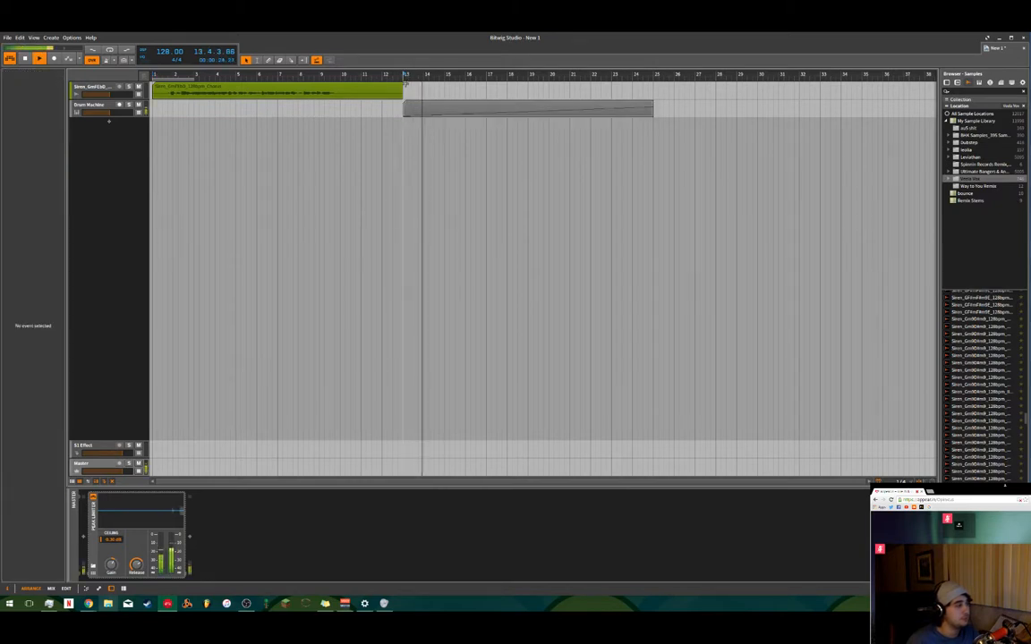
pyautogui.press('space')
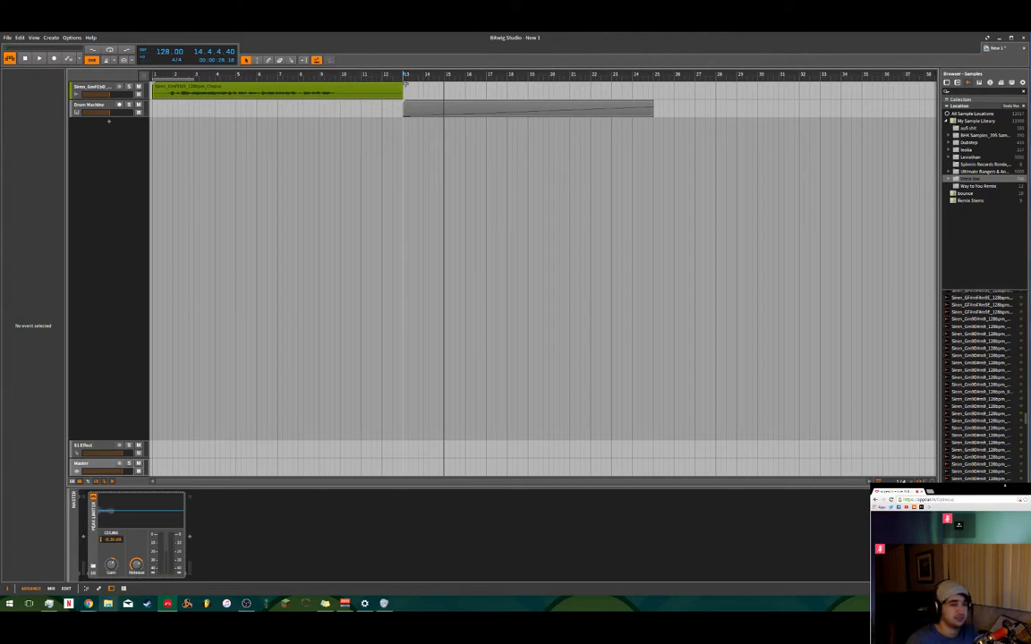
# - Move the Drum Machine clip to bar 25 and open it in the note editor to look through its slice notes
pyautogui.scroll(-3, 305, 131)
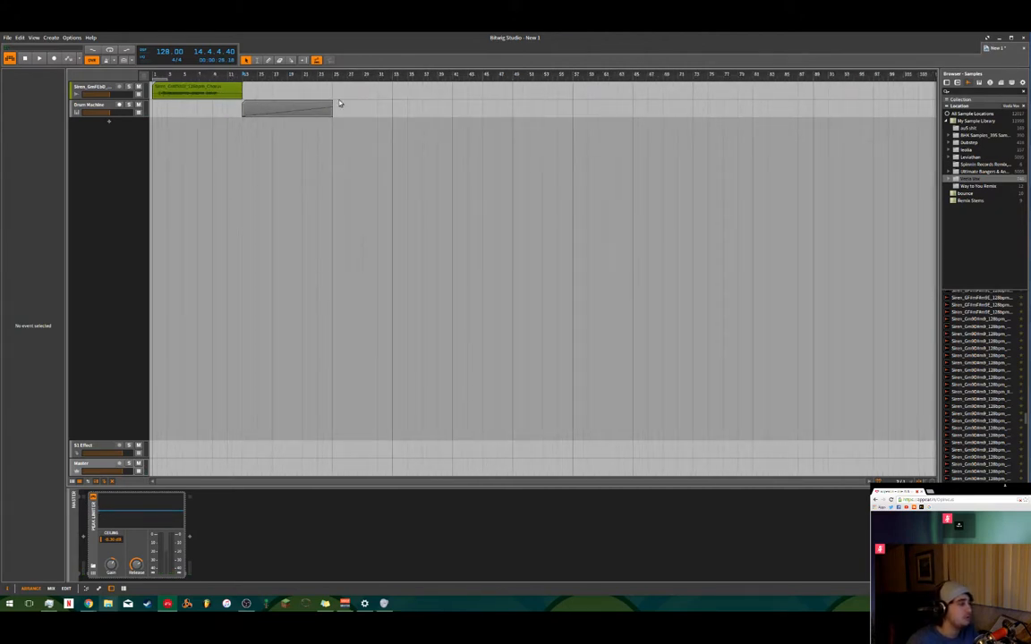
pyautogui.moveTo(305, 108); pyautogui.dragTo(395, 108)
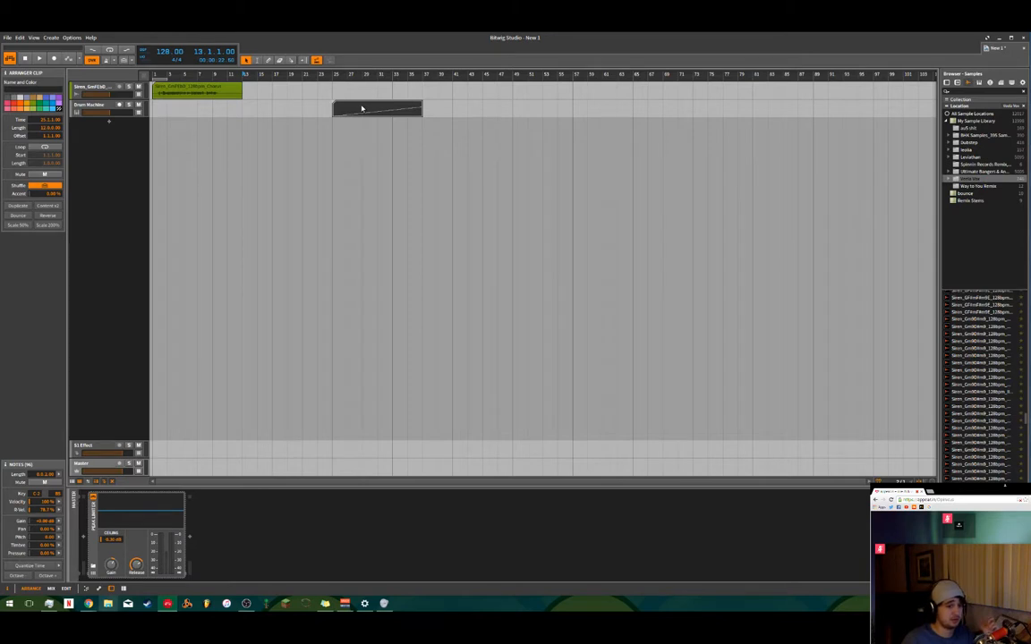
pyautogui.doubleClick(361, 108)
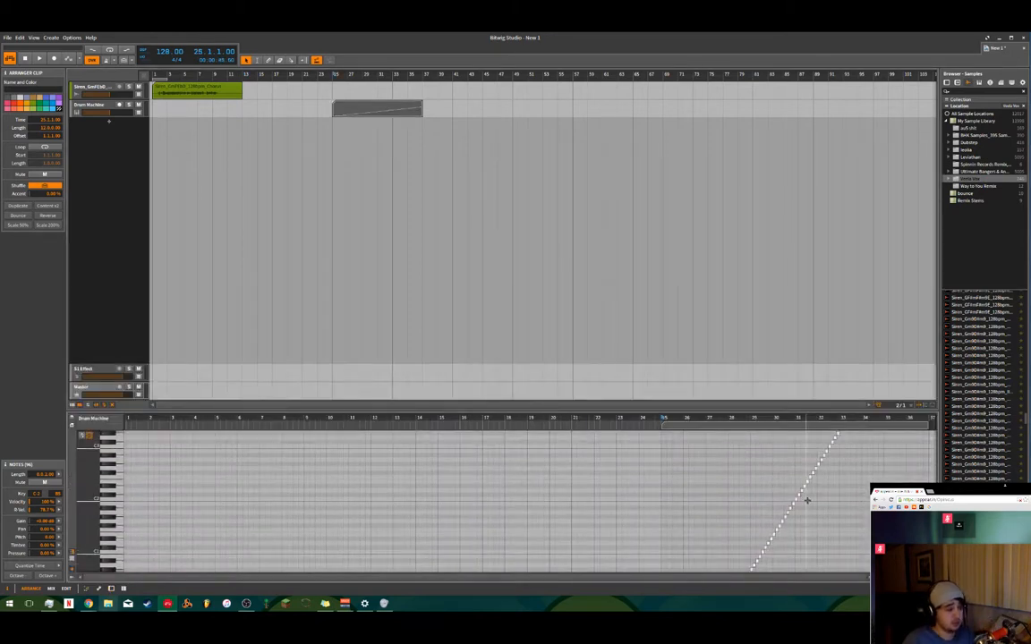
pyautogui.scroll(5, 808, 500)
pyautogui.scroll(-7, 699, 525)
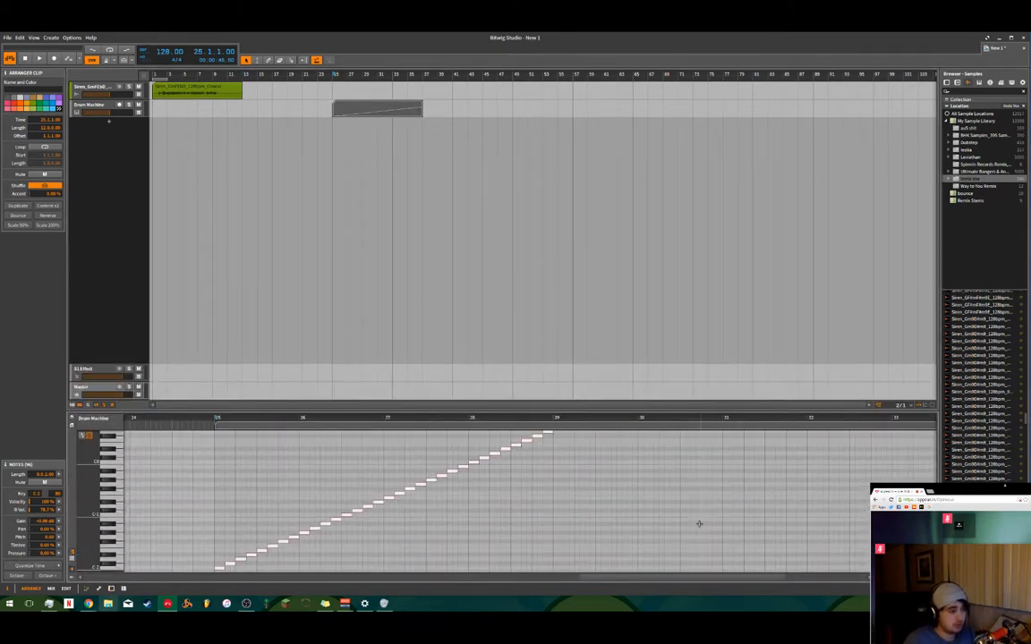
pyautogui.scroll(5, 699, 524)
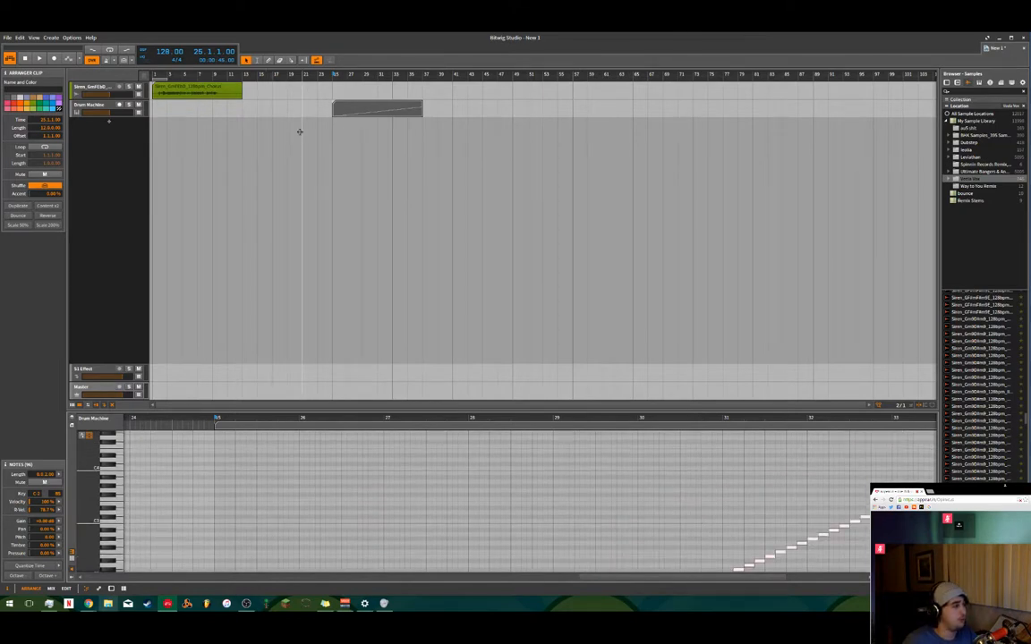
pyautogui.click(382, 108)
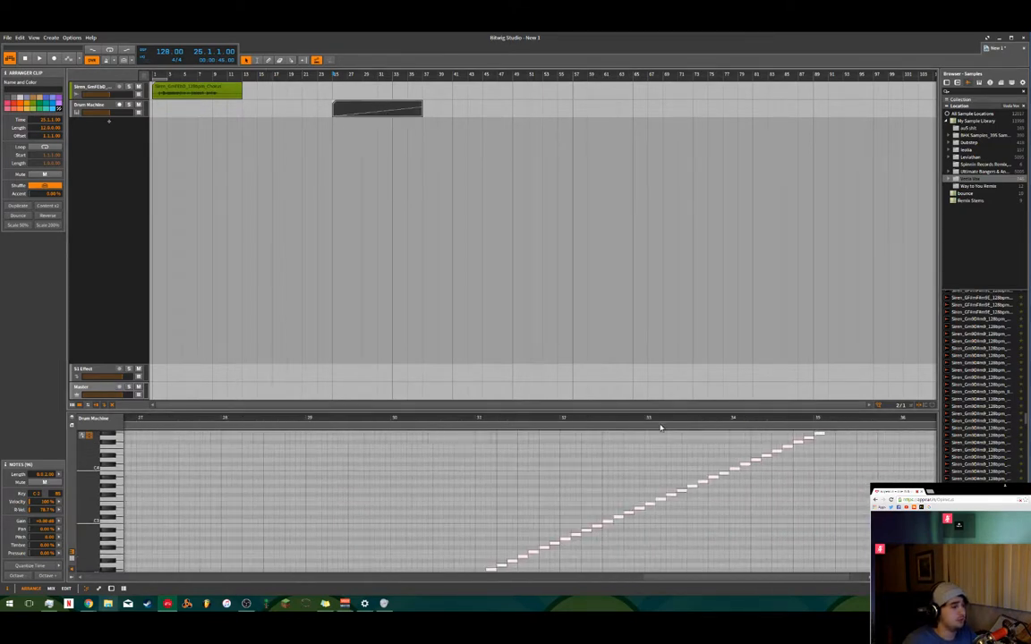
pyautogui.scroll(3, 660, 428)
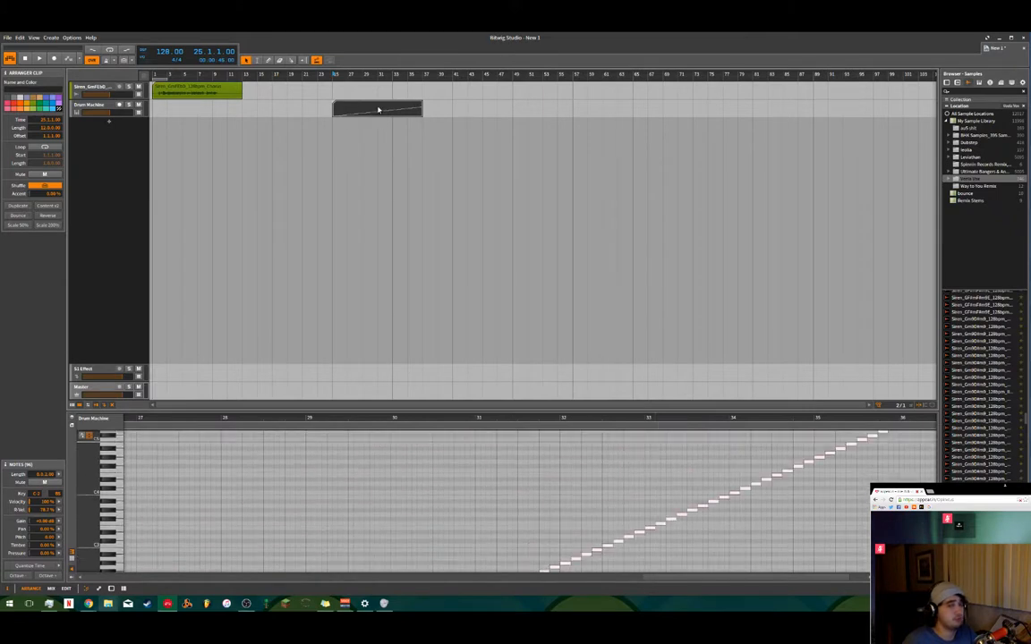
# - Delete the sliced note clip at bar 25 from the Drum Machine track
pyautogui.moveTo(199, 75); pyautogui.dragTo(292, 101)
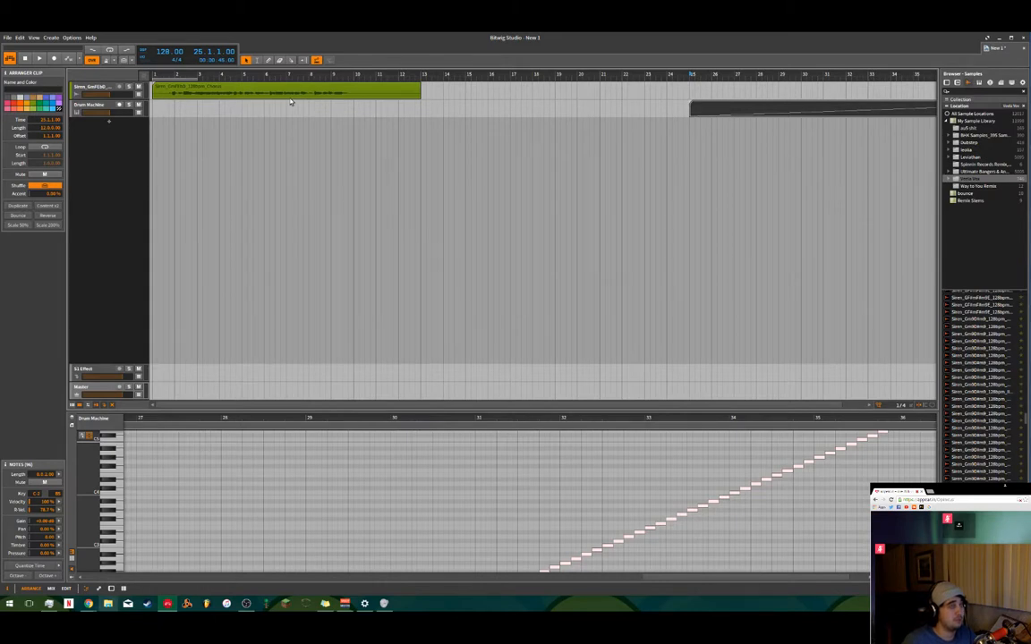
pyautogui.scroll(-3, 571, 141)
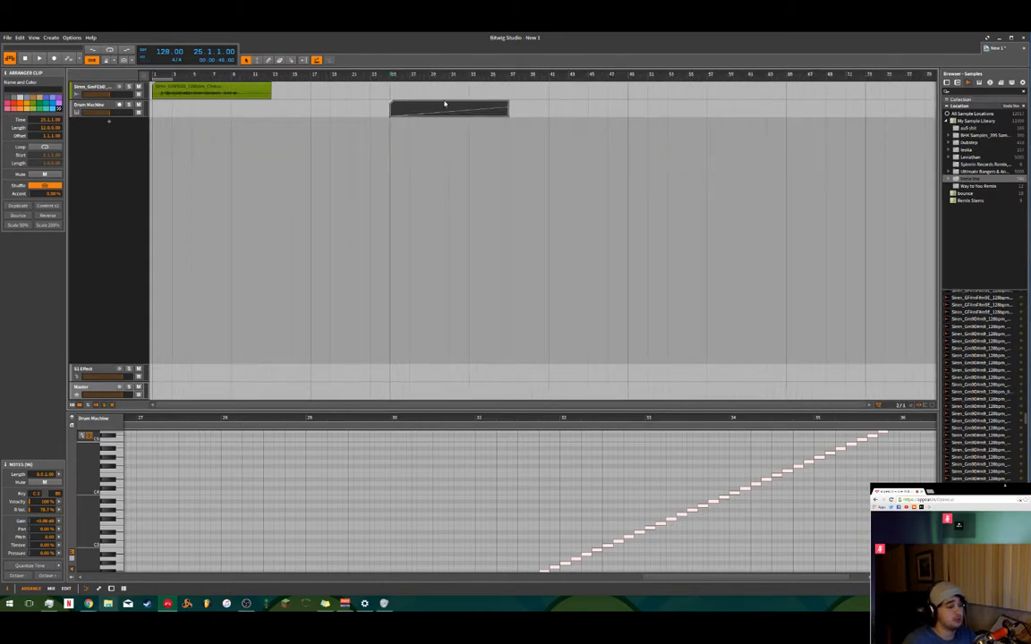
pyautogui.click(424, 96)
pyautogui.click(421, 111)
pyautogui.press('Delete')
pyautogui.click(589, 92)
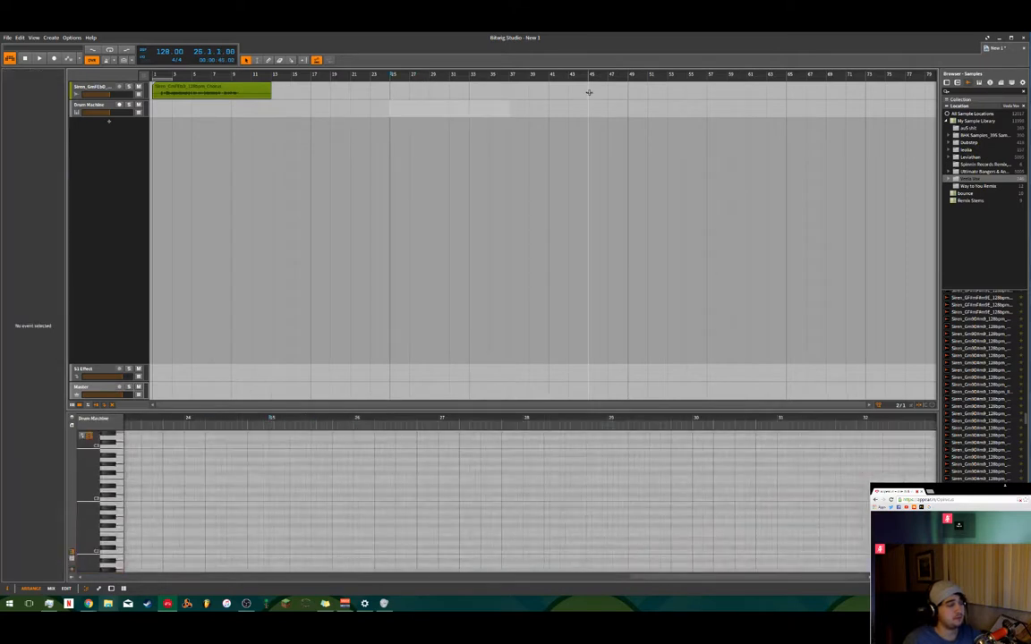
pyautogui.scroll(2, 182, 115)
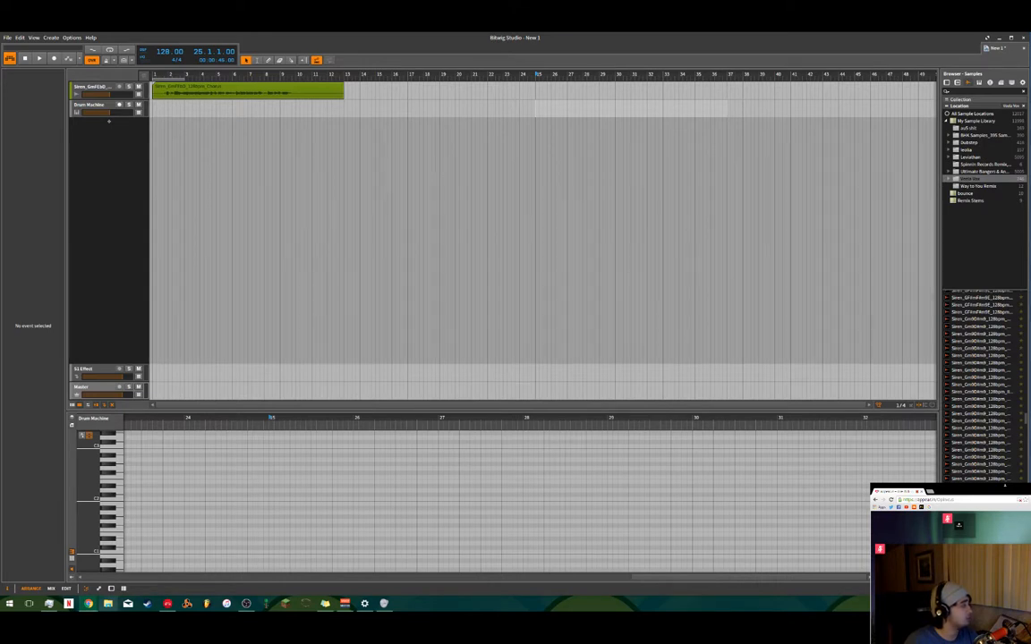
pyautogui.scroll(3, 189, 160)
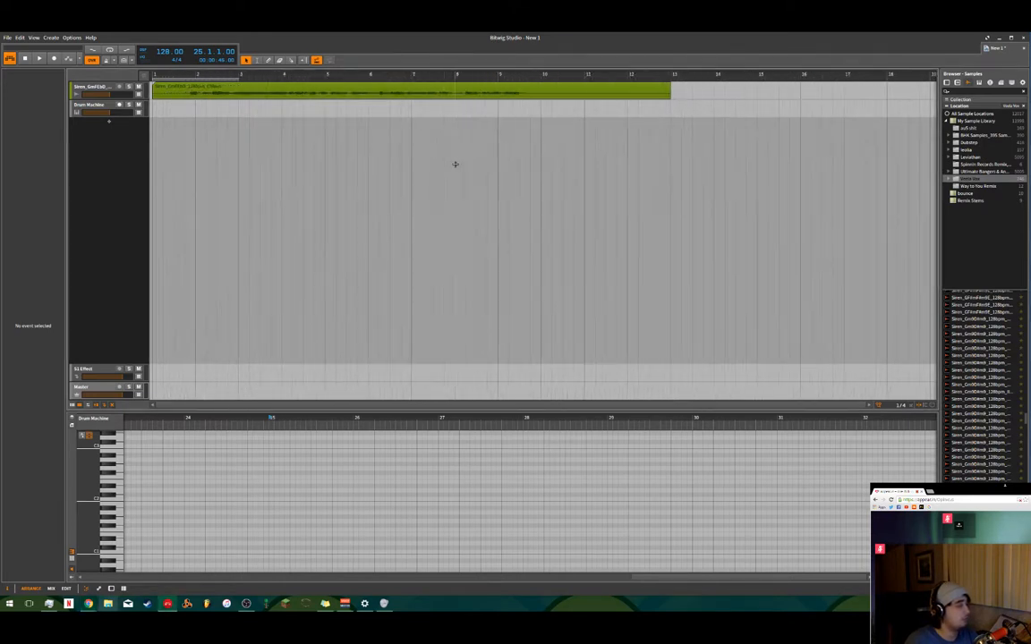
pyautogui.scroll(8, 161, 100)
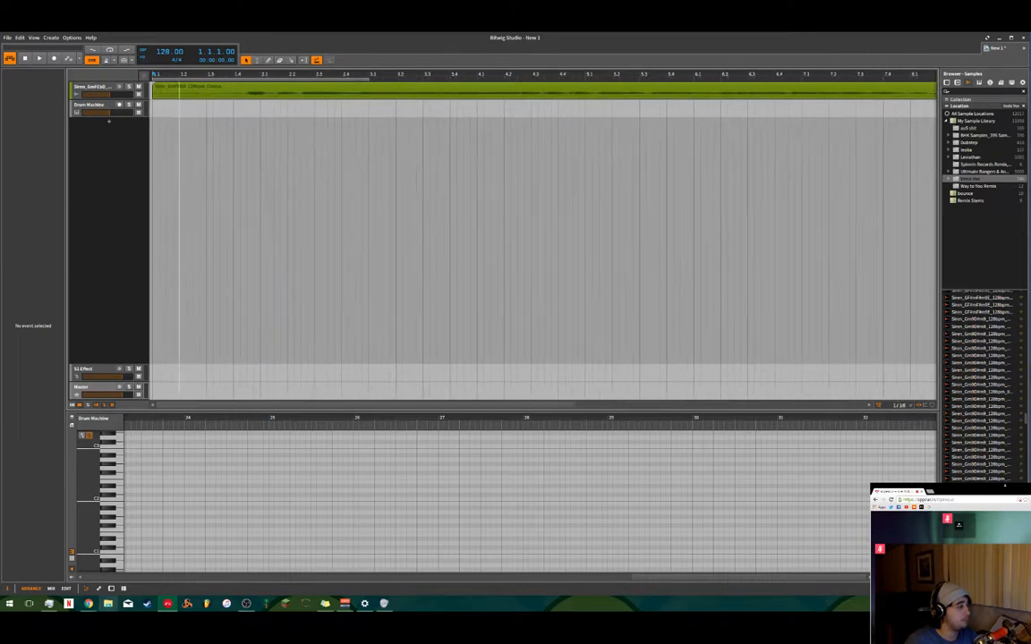
pyautogui.scroll(-1, 236, 114)
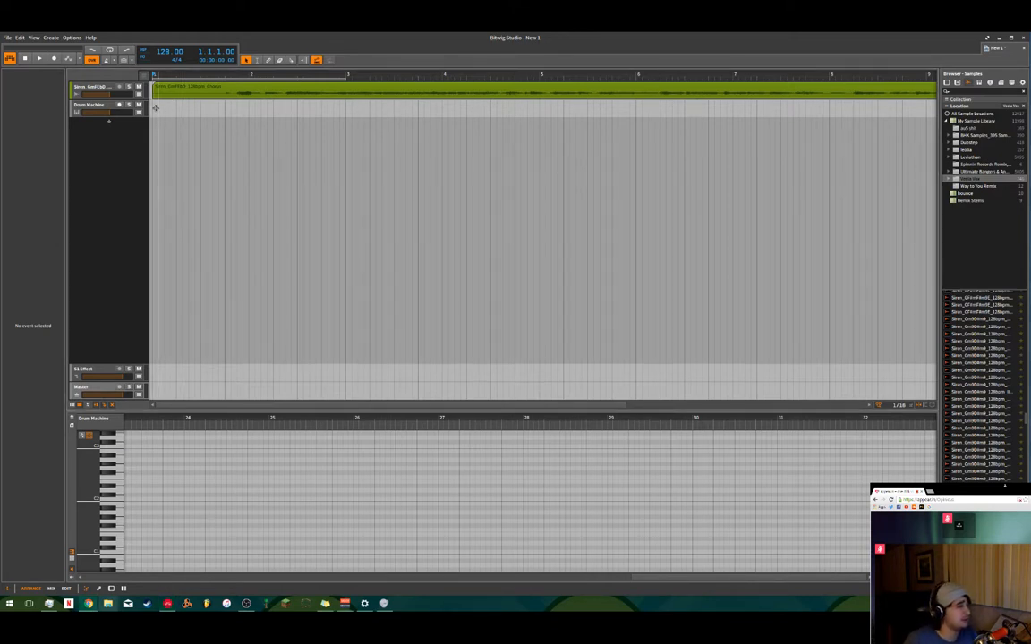
pyautogui.scroll(-2, 192, 102)
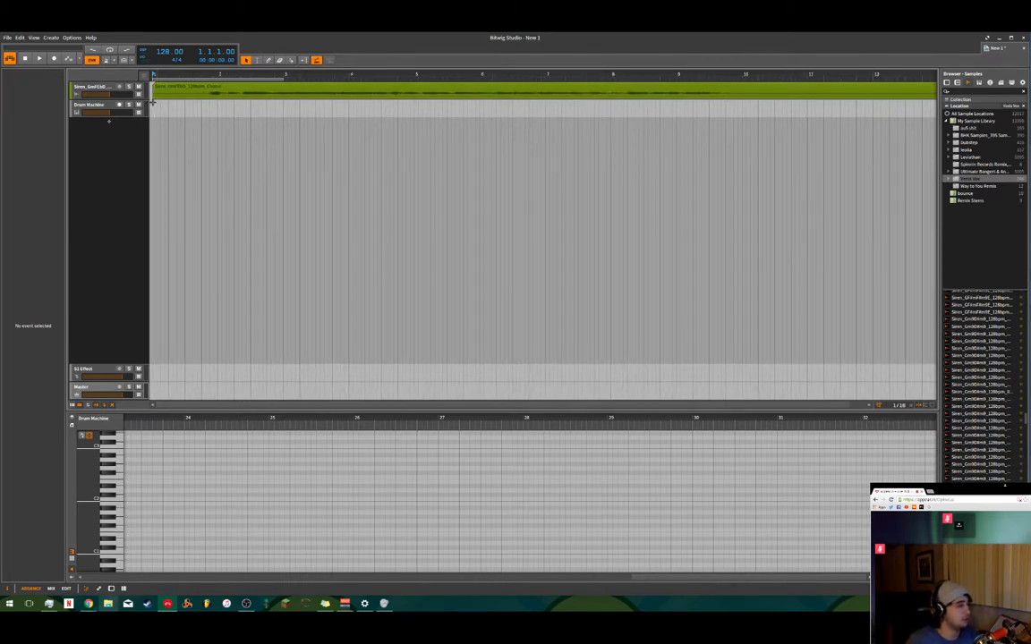
pyautogui.scroll(-3, 215, 101)
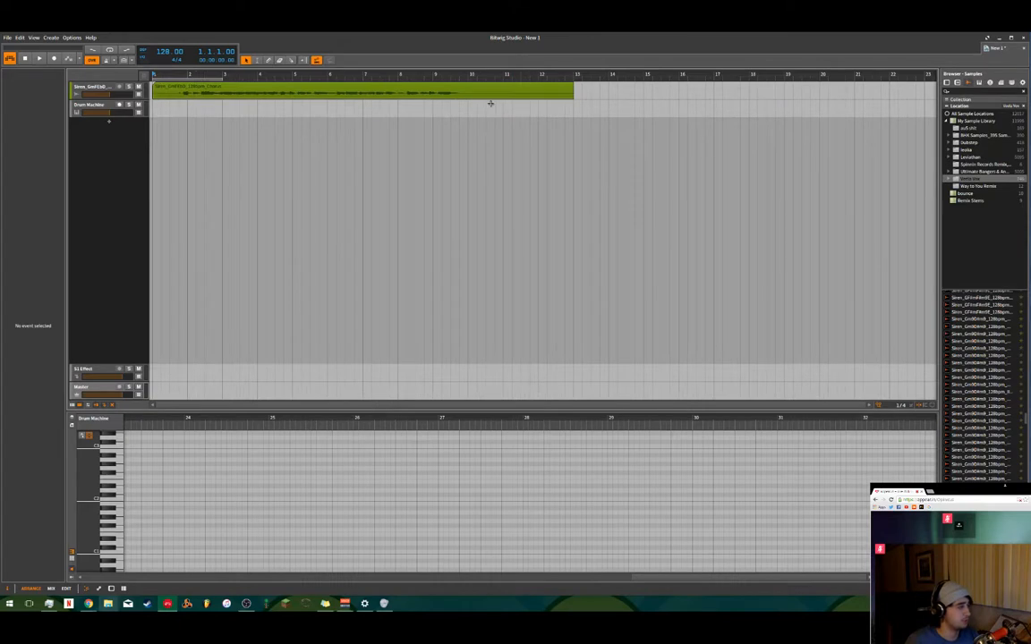
pyautogui.scroll(6, 553, 126)
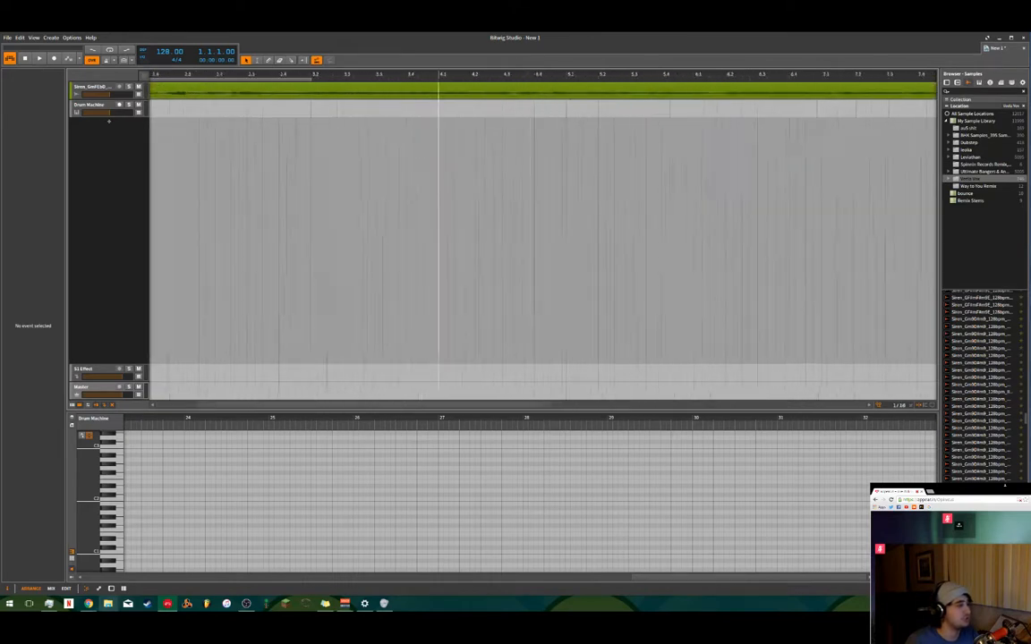
pyautogui.scroll(-4, 387, 132)
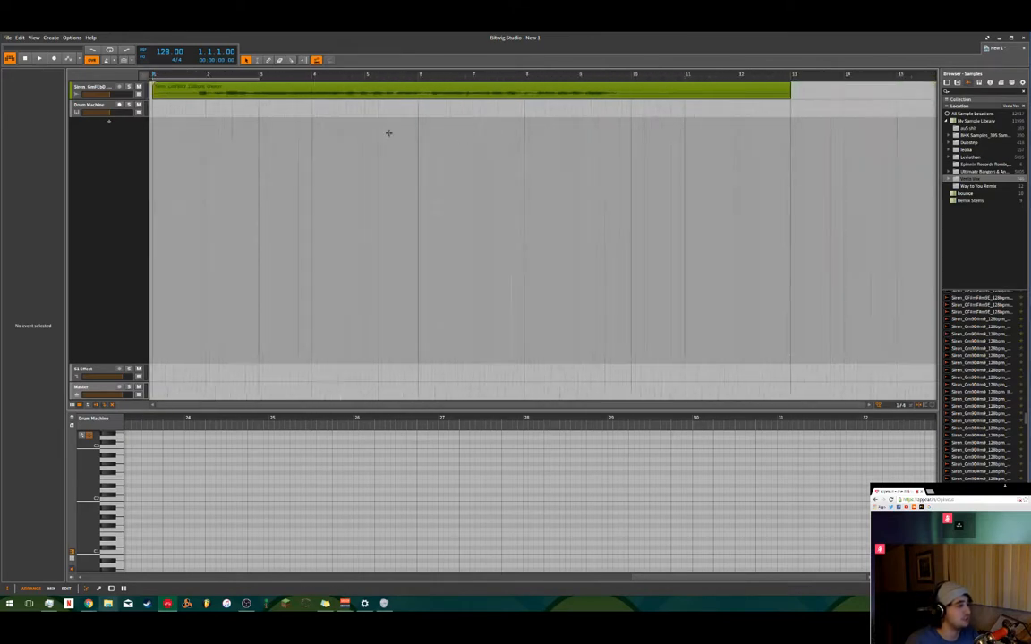
pyautogui.click(190, 96)
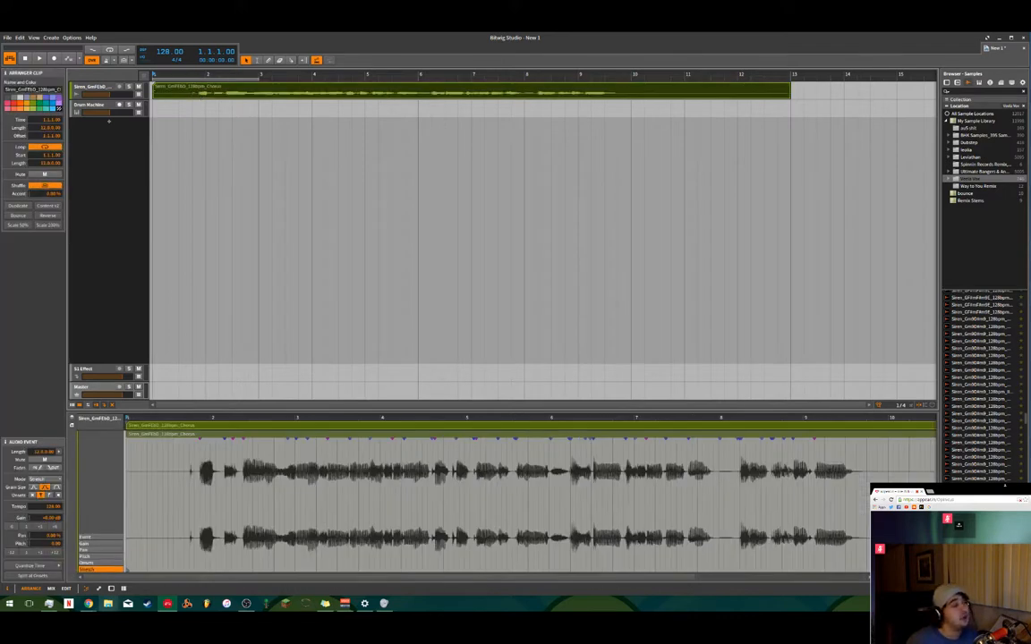
pyautogui.moveTo(154, 89)
pyautogui.mouseDown()
pyautogui.moveTo(204, 91)
pyautogui.moveTo(154, 90)
pyautogui.mouseUp()
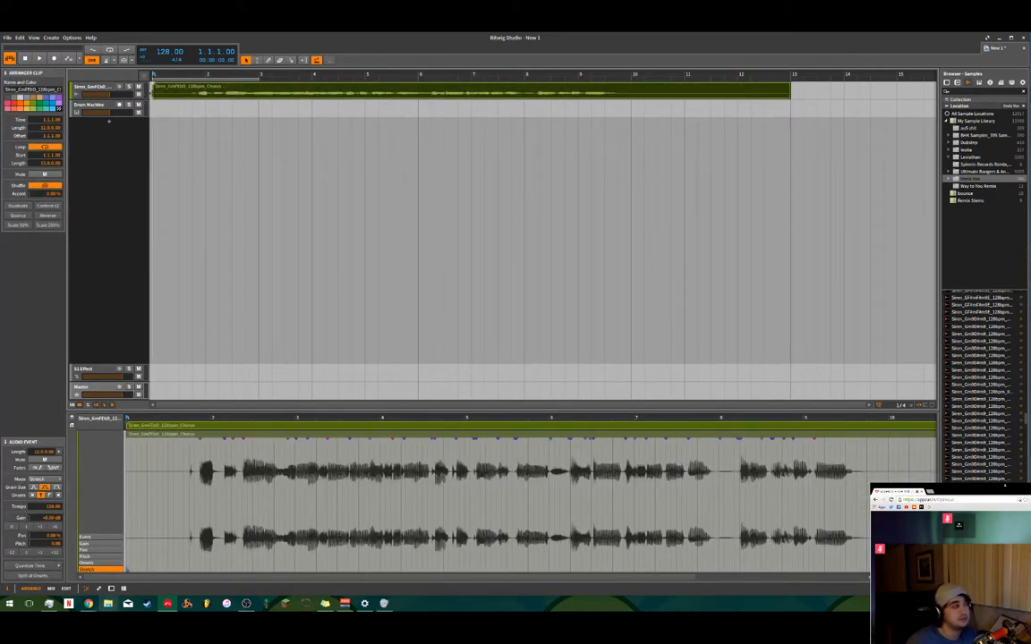
pyautogui.click(109, 111)
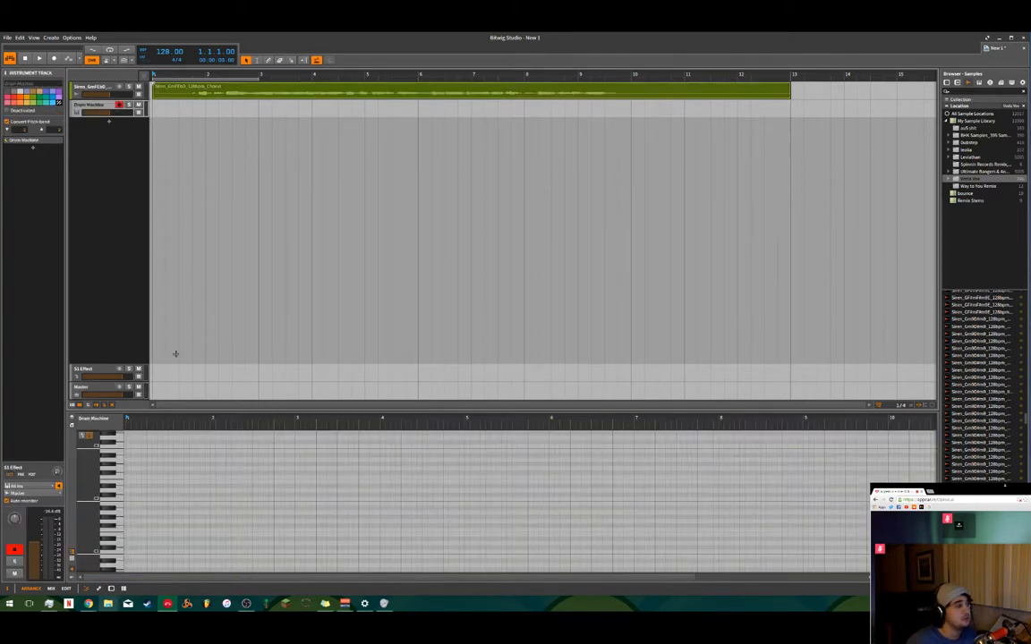
pyautogui.doubleClick(37, 143)
pyautogui.click(111, 588)
pyautogui.click(129, 516)
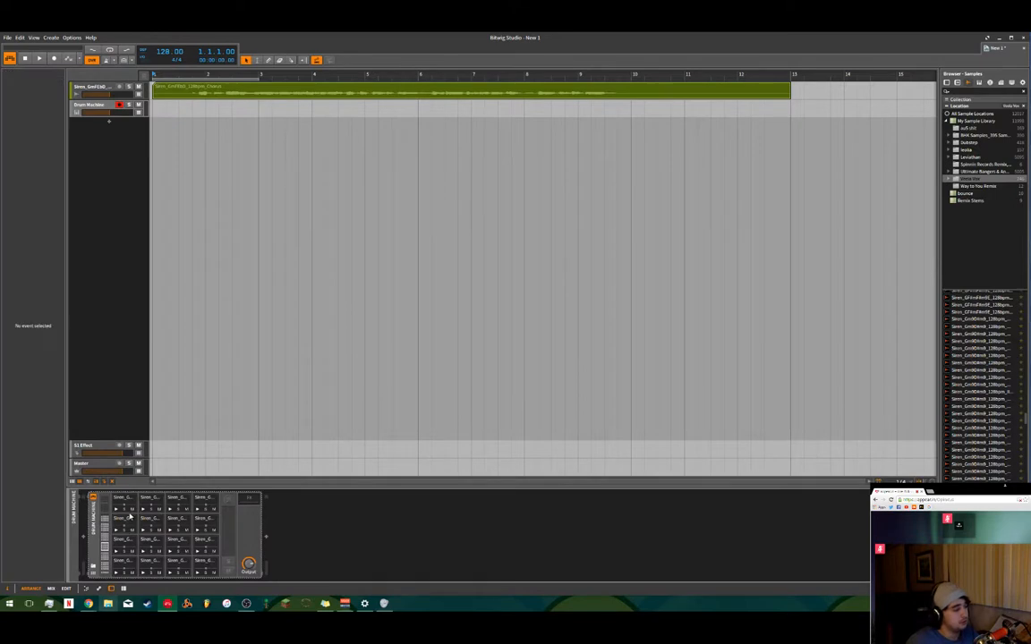
pyautogui.click(130, 506)
pyautogui.doubleClick(130, 505)
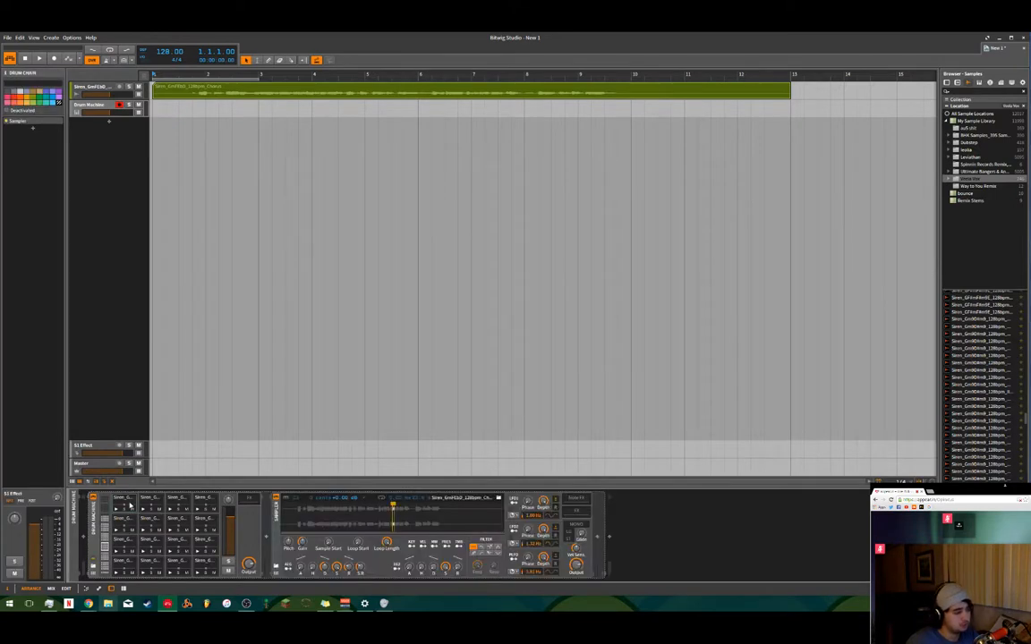
pyautogui.press('space')
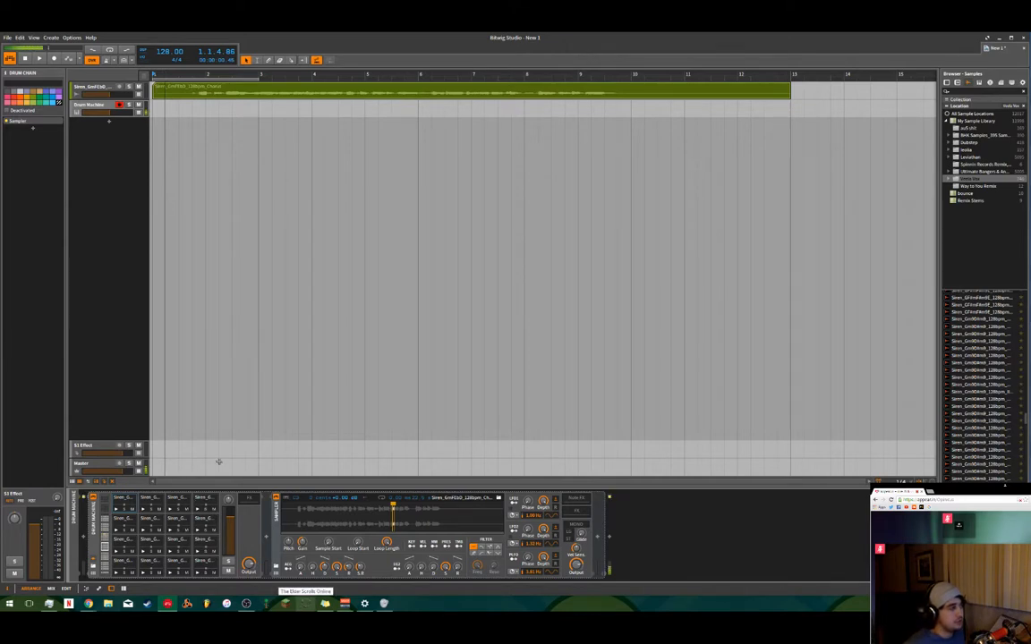
# - Select the chorus vocal clip and play its opening bar
pyautogui.scroll(-5, 404, 264)
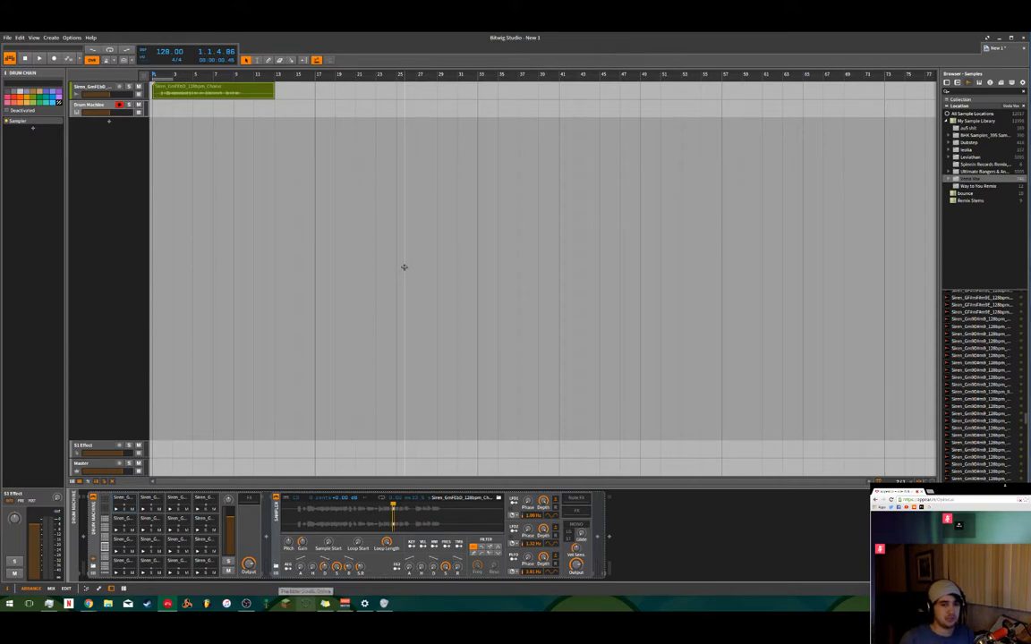
pyautogui.click(181, 89)
pyautogui.scroll(3, 228, 122)
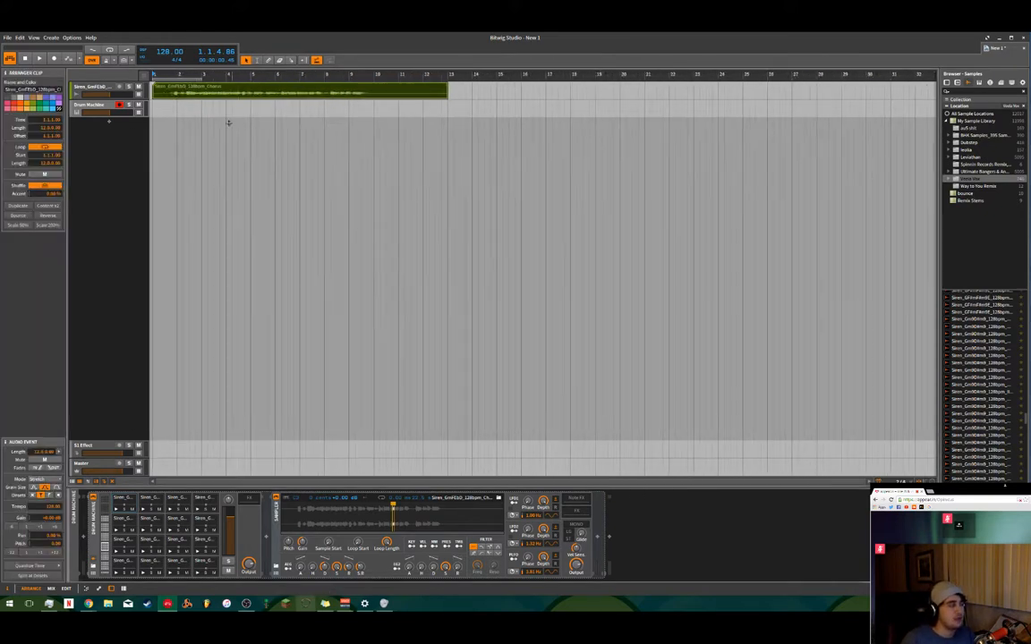
pyautogui.press('space')
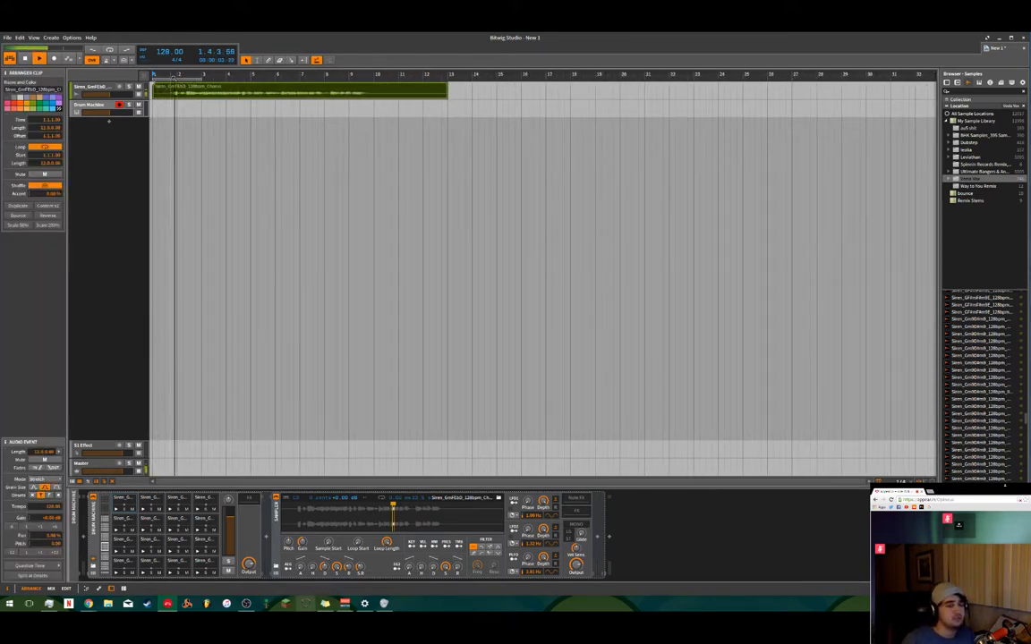
pyautogui.press('space')
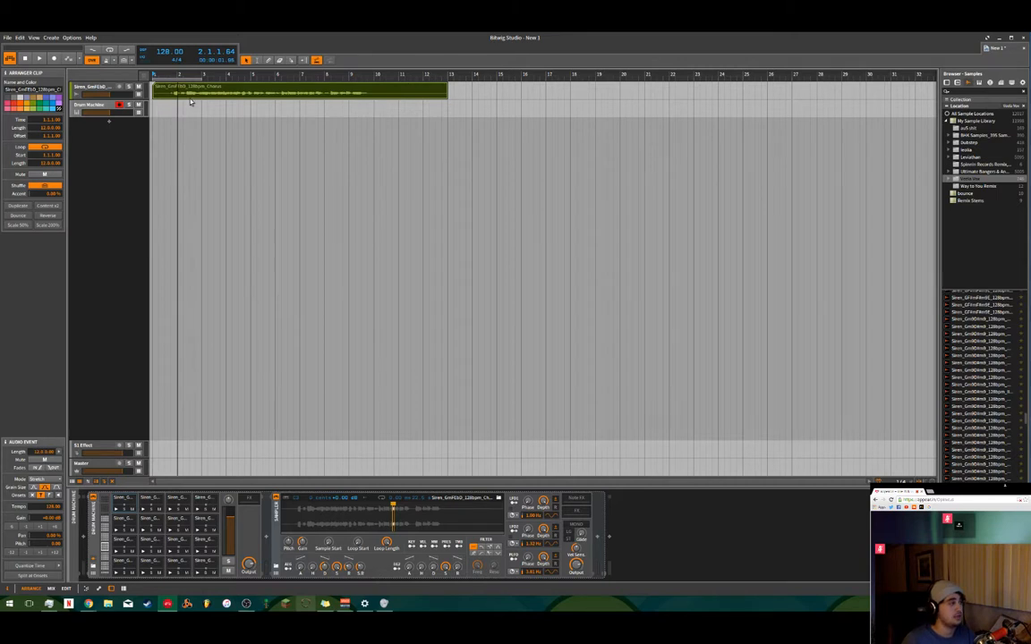
# - Cut a one-beat piece out of the chorus vocal clip at bar 3 and move it to bar 14
pyautogui.scroll(3, 189, 102)
pyautogui.click(252, 93)
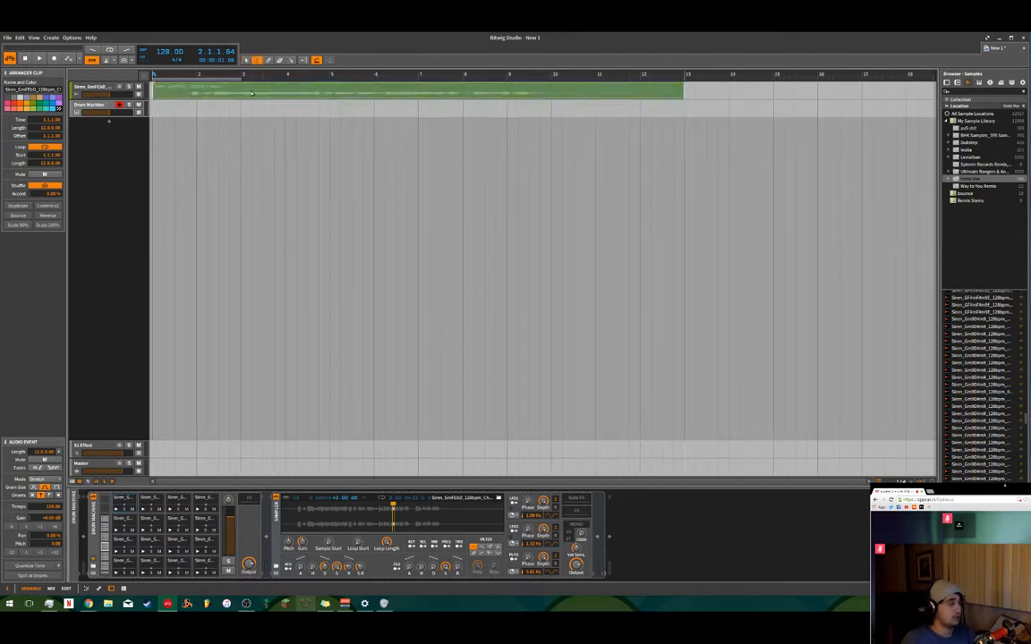
pyautogui.moveTo(243, 94); pyautogui.dragTo(249, 98)
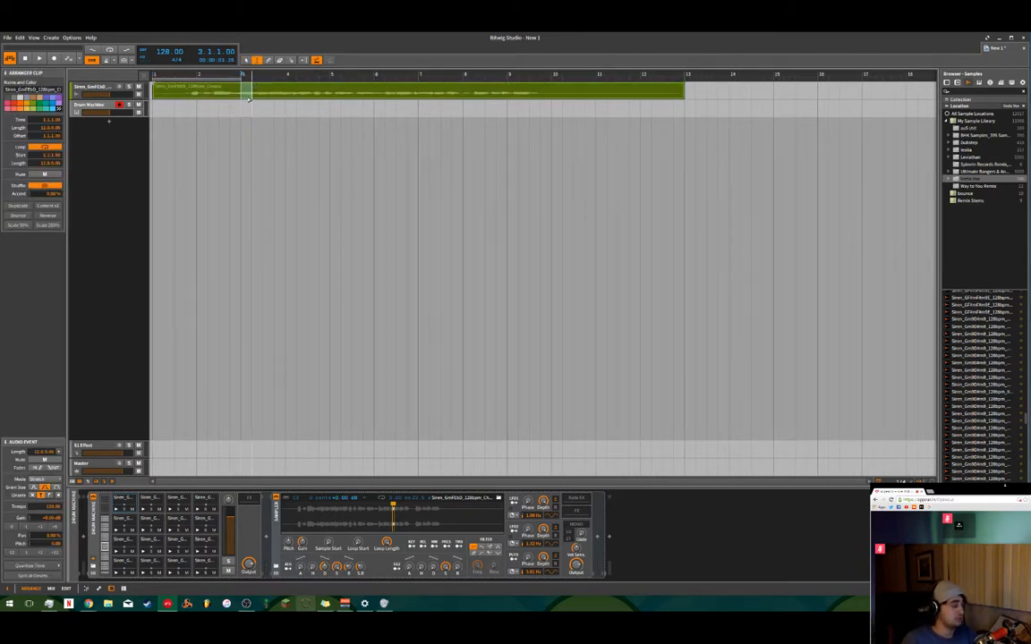
pyautogui.hotkey('ctrl', 'e')
pyautogui.press('1')
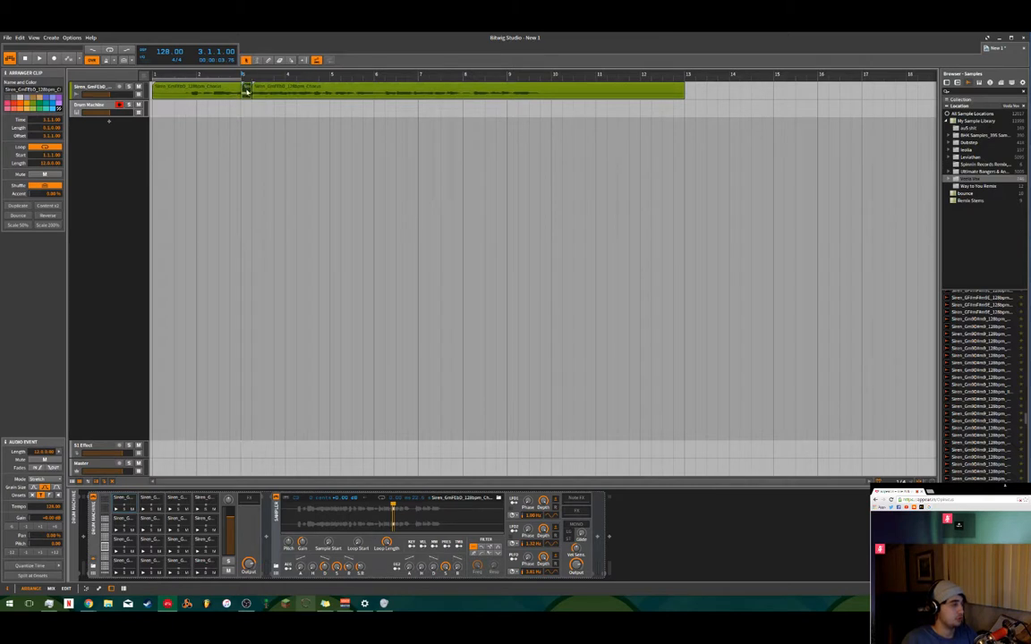
pyautogui.moveTo(247, 91); pyautogui.dragTo(732, 89)
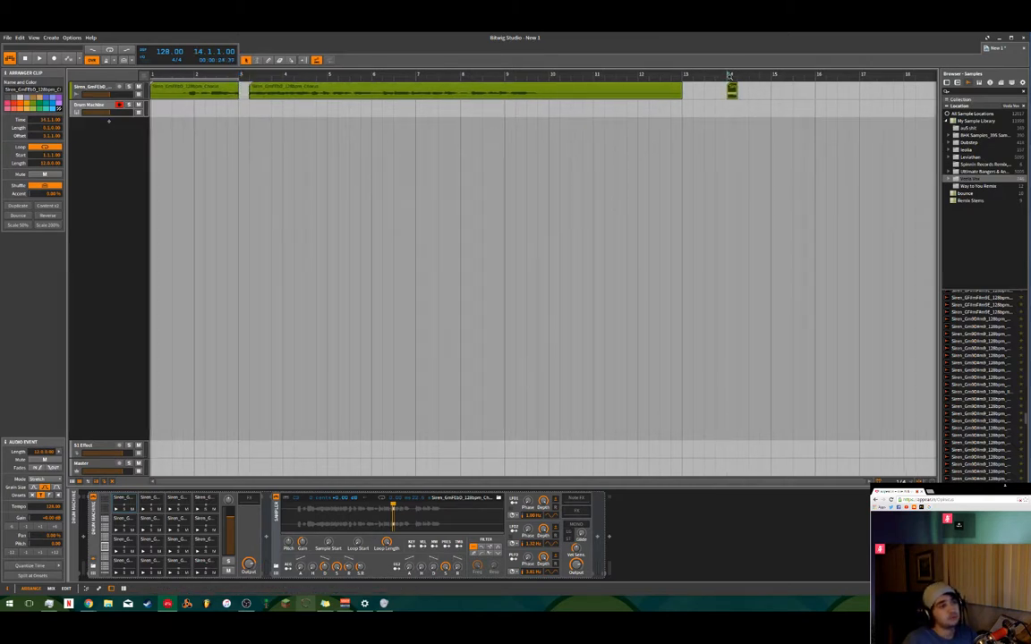
# - Play the one-beat vocal piece at bar 14 repeatedly to listen to its pitch
pyautogui.press('space')
pyautogui.press('space')
pyautogui.press('space')
pyautogui.press('space')
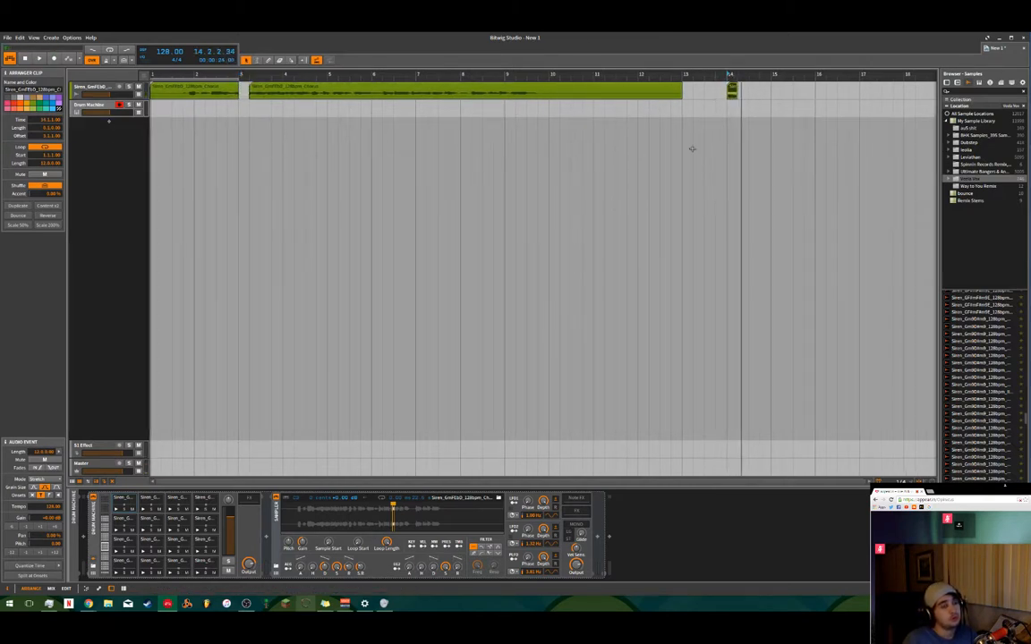
# - Add an instrument track below the Drum Machine with the Massive synth on it
pyautogui.click(109, 125)
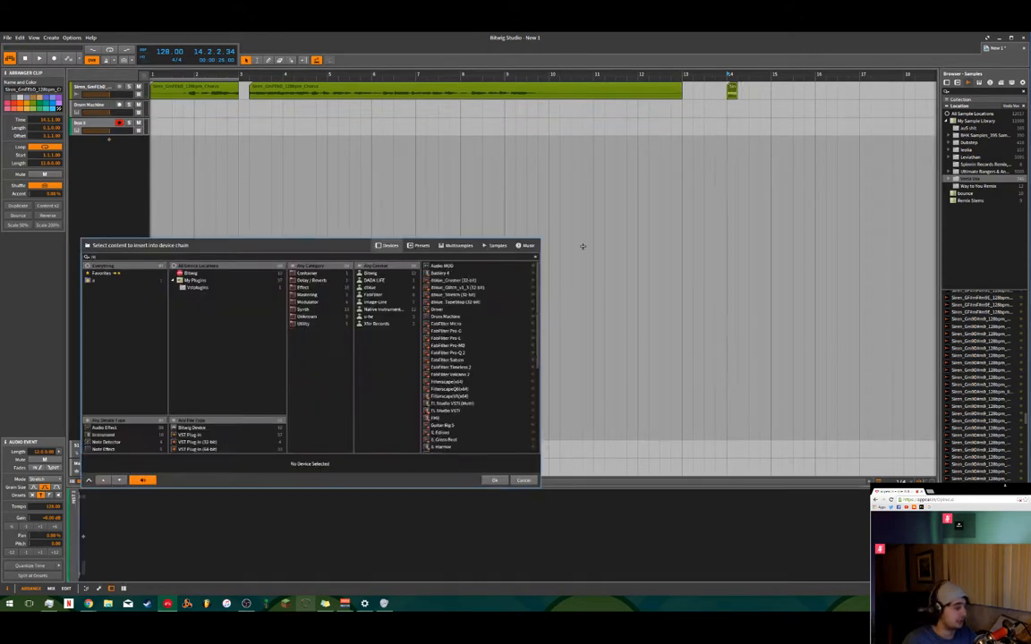
pyautogui.write('mass')
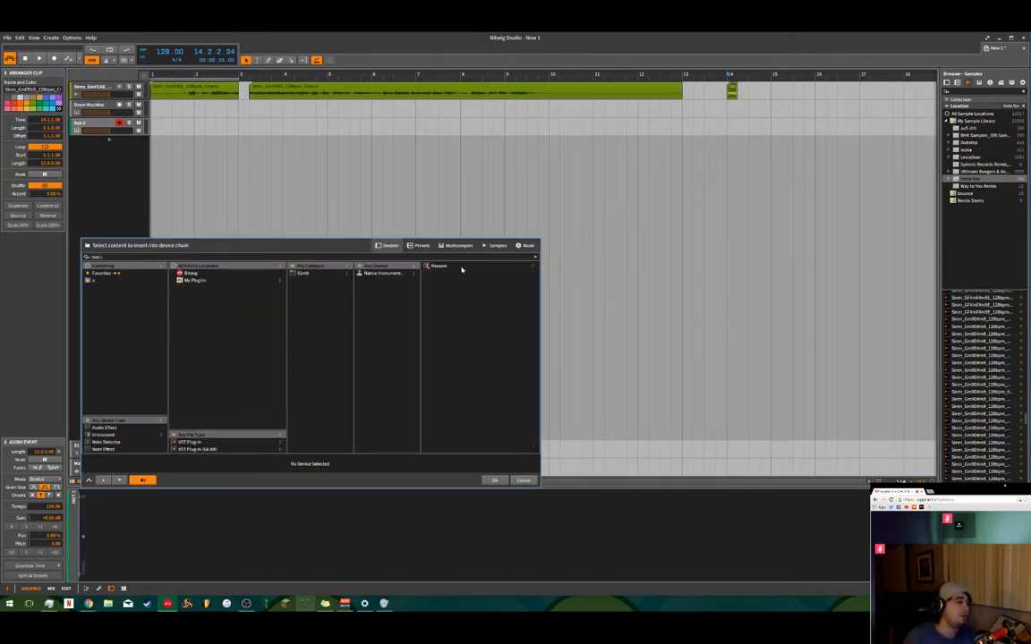
pyautogui.click(462, 269)
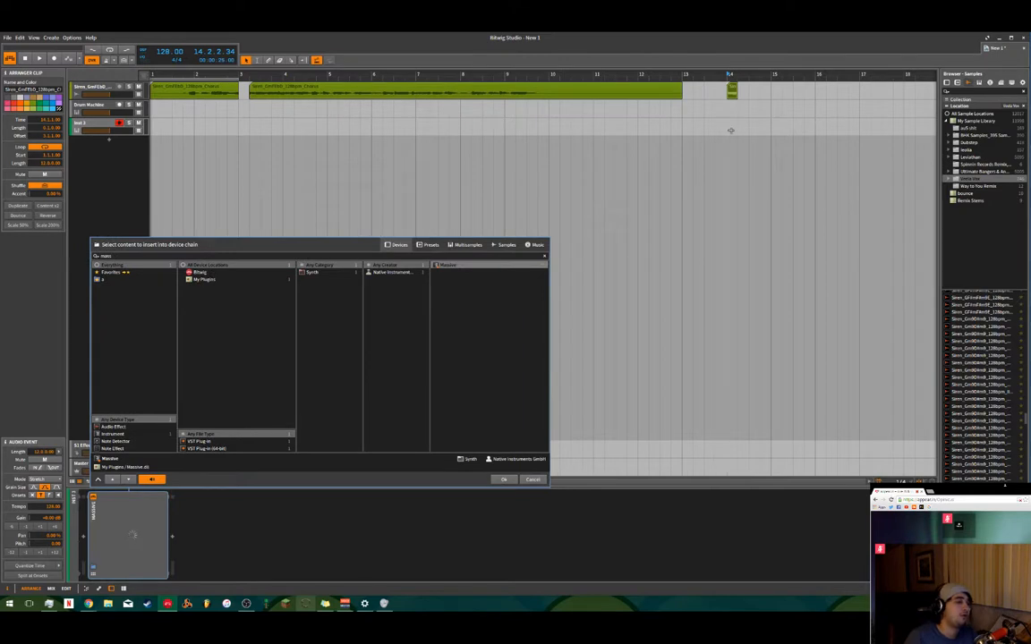
pyautogui.click(504, 481)
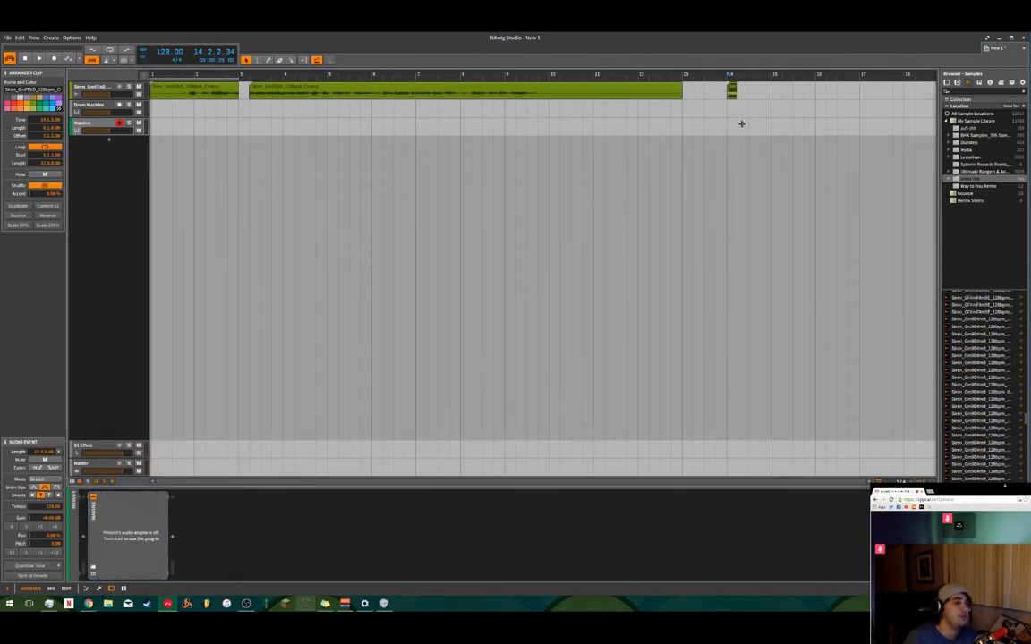
# - Create a Massive note clip at bar 14 containing a one-beat F note, and shorten the clip to one beat
pyautogui.doubleClick(739, 127)
pyautogui.click(204, 531)
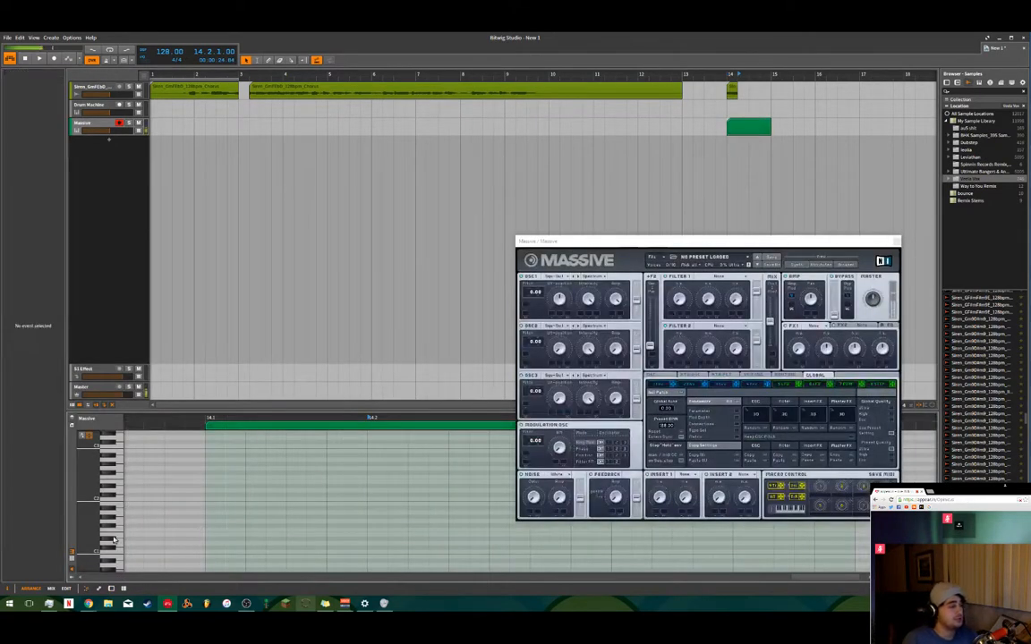
pyautogui.moveTo(210, 531); pyautogui.dragTo(368, 521)
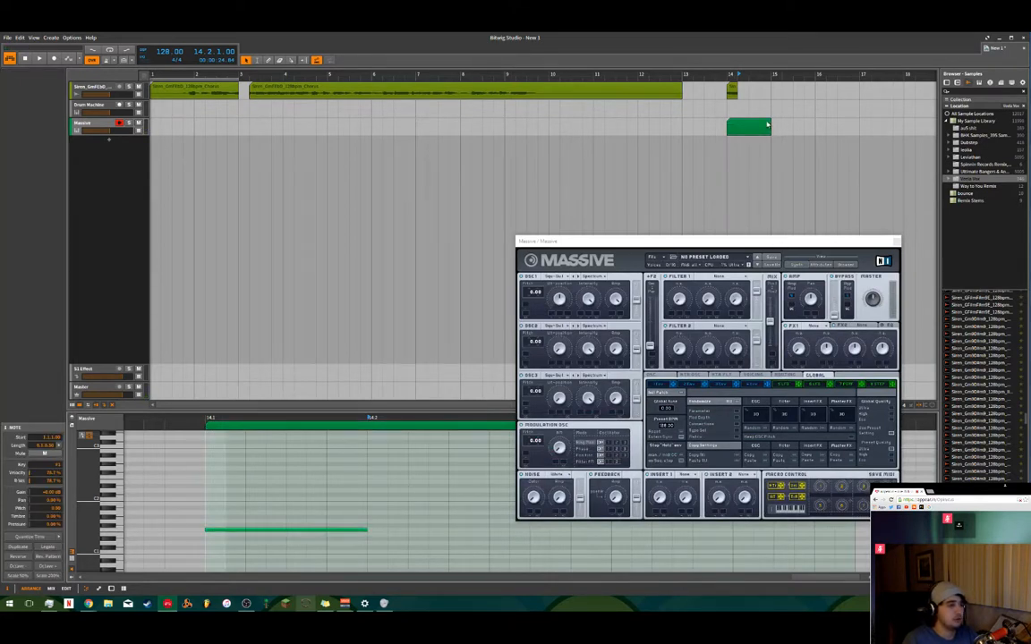
pyautogui.moveTo(770, 121); pyautogui.dragTo(736, 122)
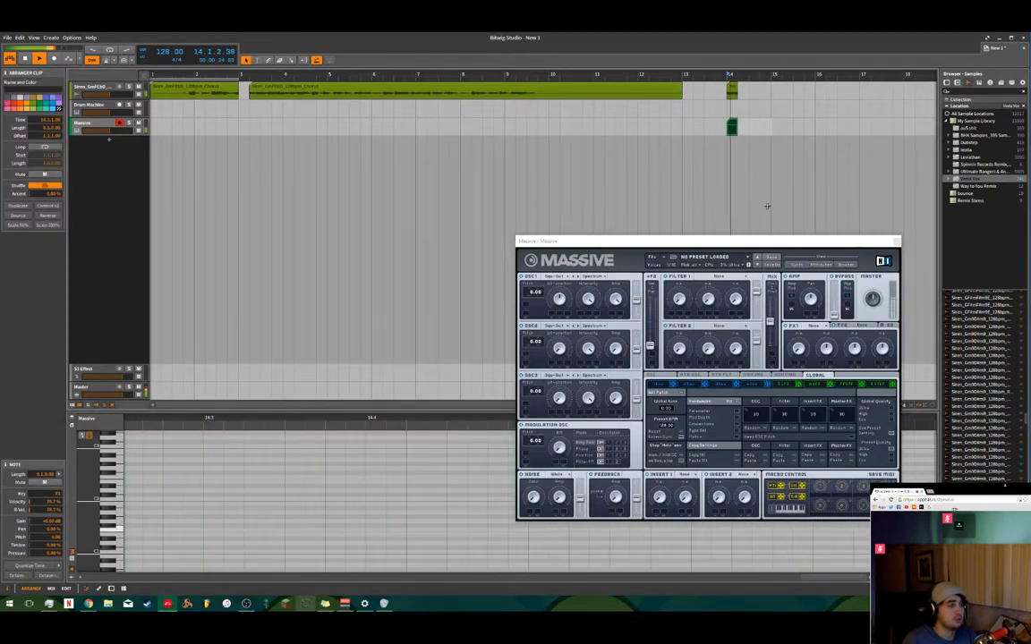
pyautogui.press('space')
# - Set a loop of about half a bar from bar 14 and play the selected vocal piece with the Massive note
pyautogui.click(732, 91)
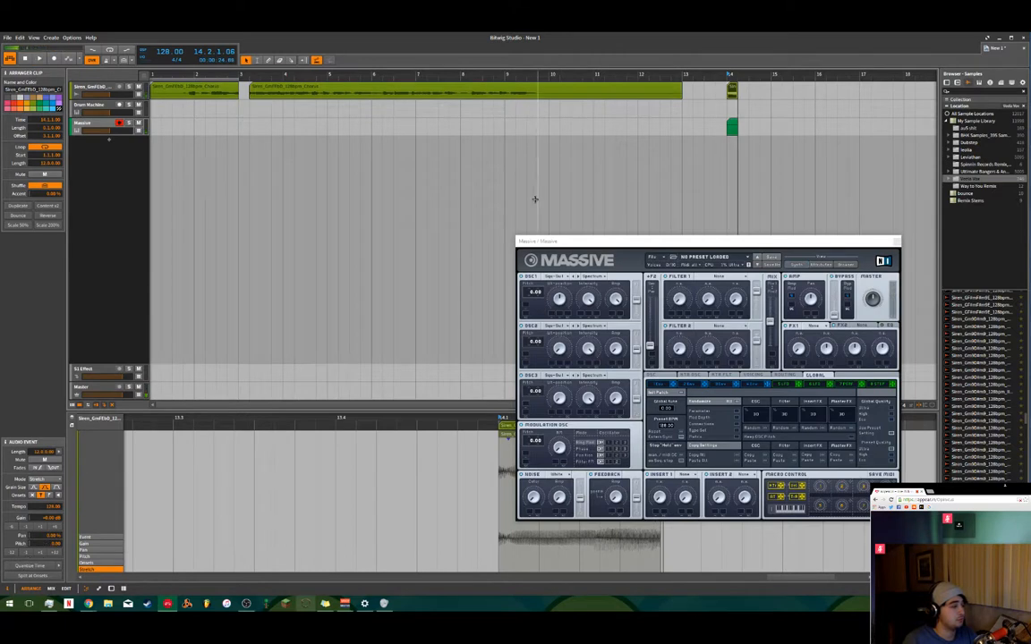
pyautogui.moveTo(727, 78); pyautogui.dragTo(749, 79)
pyautogui.press('space')
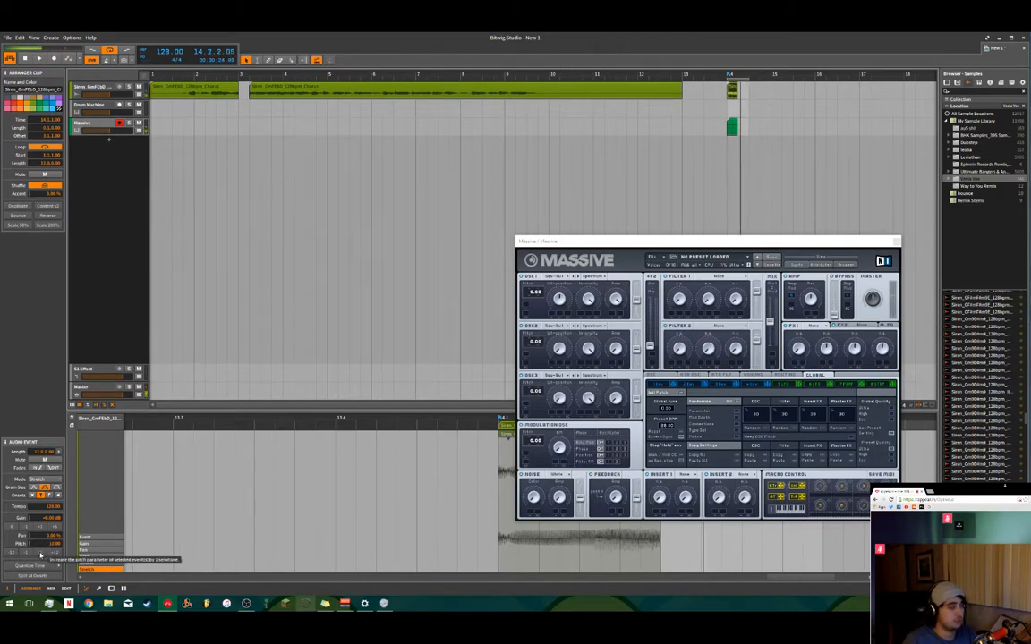
# - Lower the pitch of the one-beat vocal piece at bar 14 in semitone and octave steps, playing it against the Massive note
pyautogui.click(25, 554)
pyautogui.click(24, 555)
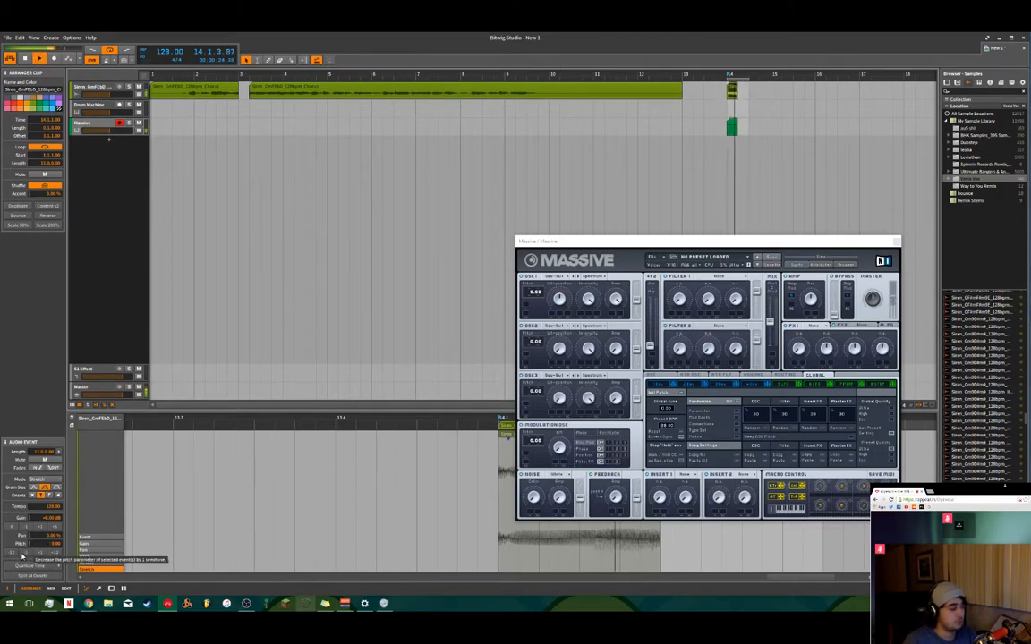
pyautogui.click(24, 555)
pyautogui.click(23, 555)
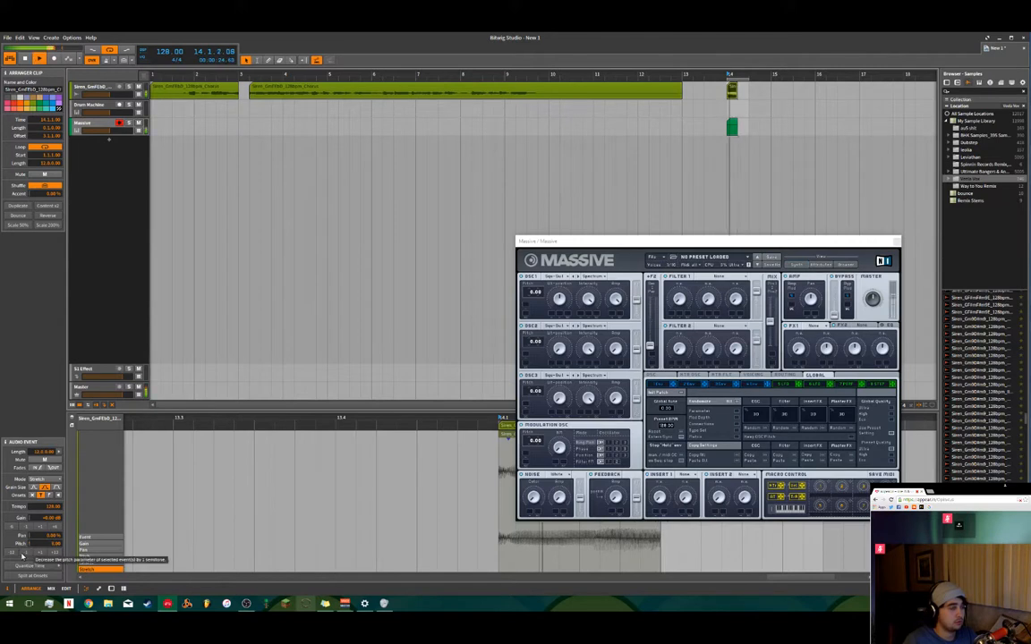
pyautogui.press('space')
pyautogui.press('space')
pyautogui.click(12, 553)
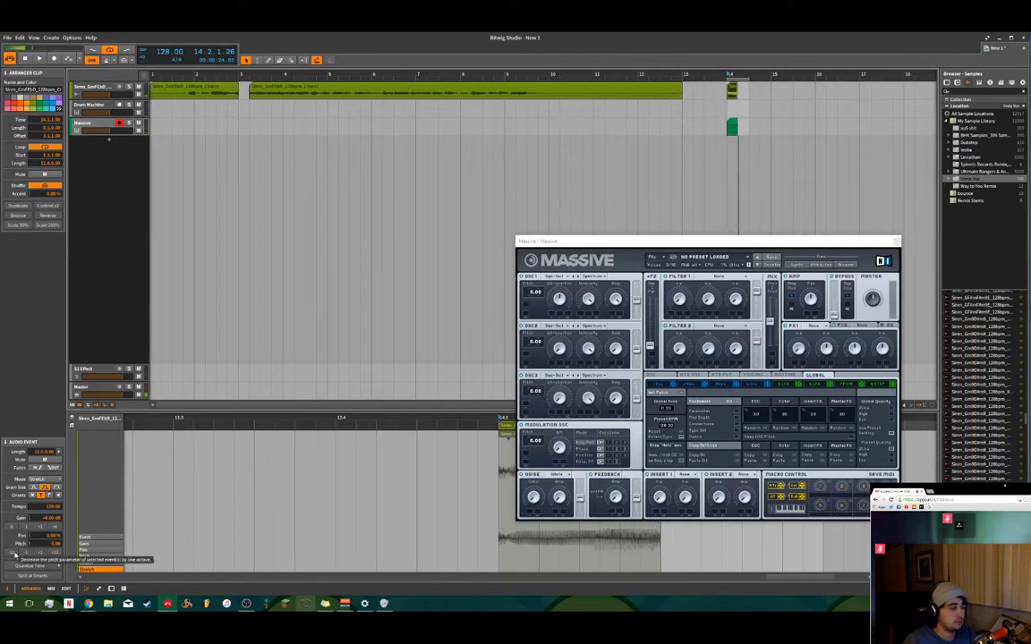
pyautogui.press('space')
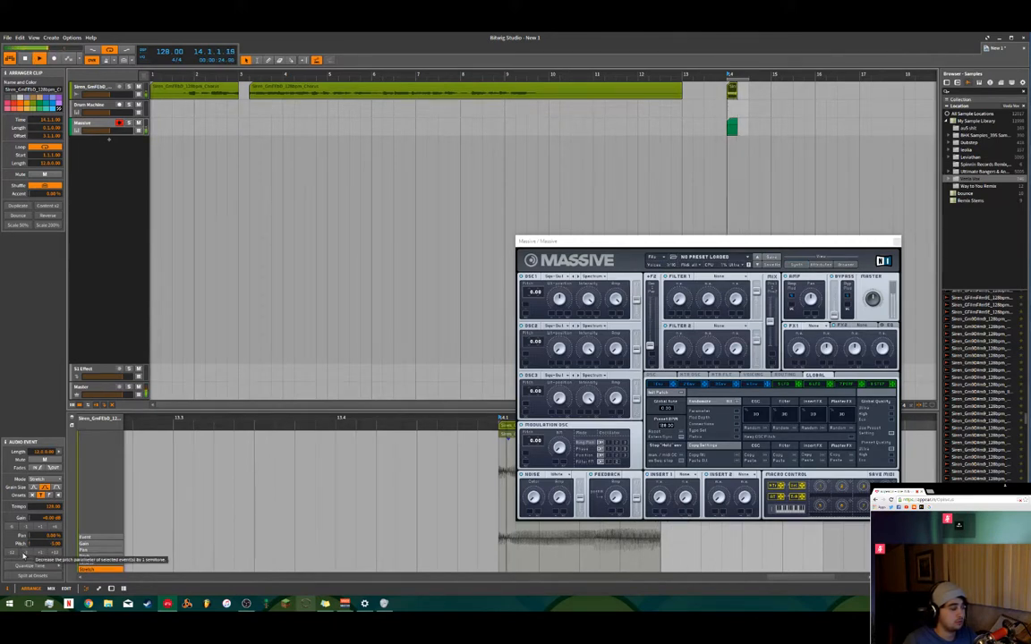
pyautogui.click(24, 555)
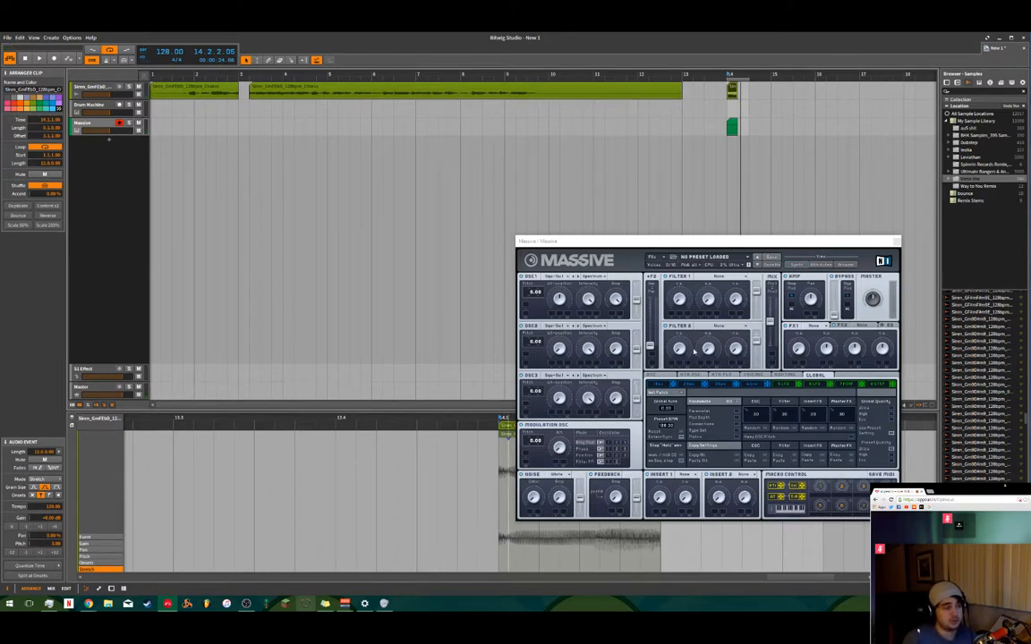
# - Copy the tuned one-beat vocal piece to 14.2.3 and close the Massive window
pyautogui.scroll(3, 737, 121)
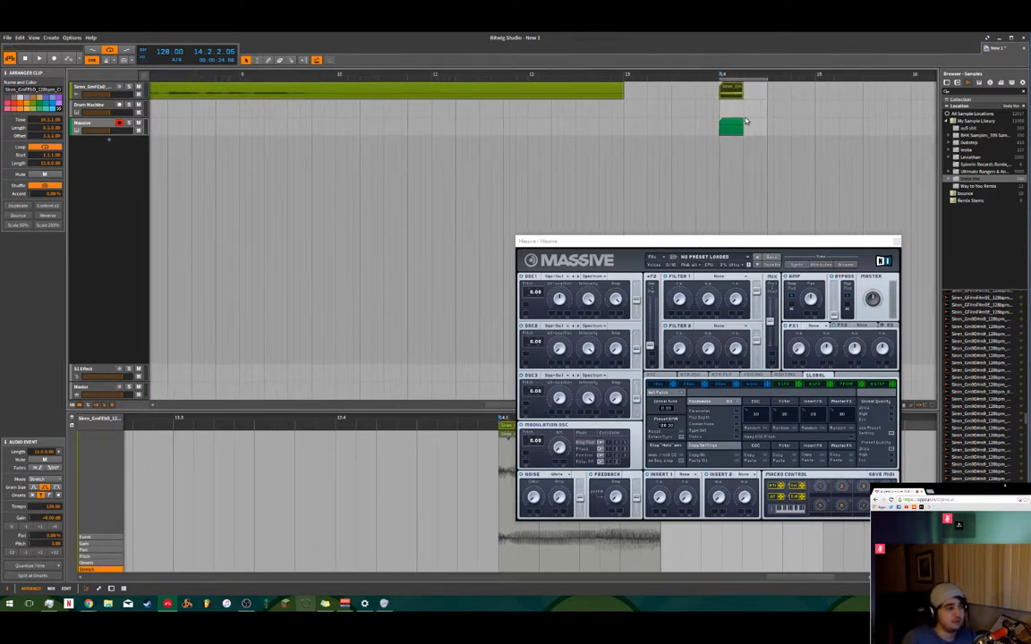
pyautogui.click(767, 108)
pyautogui.click(729, 90)
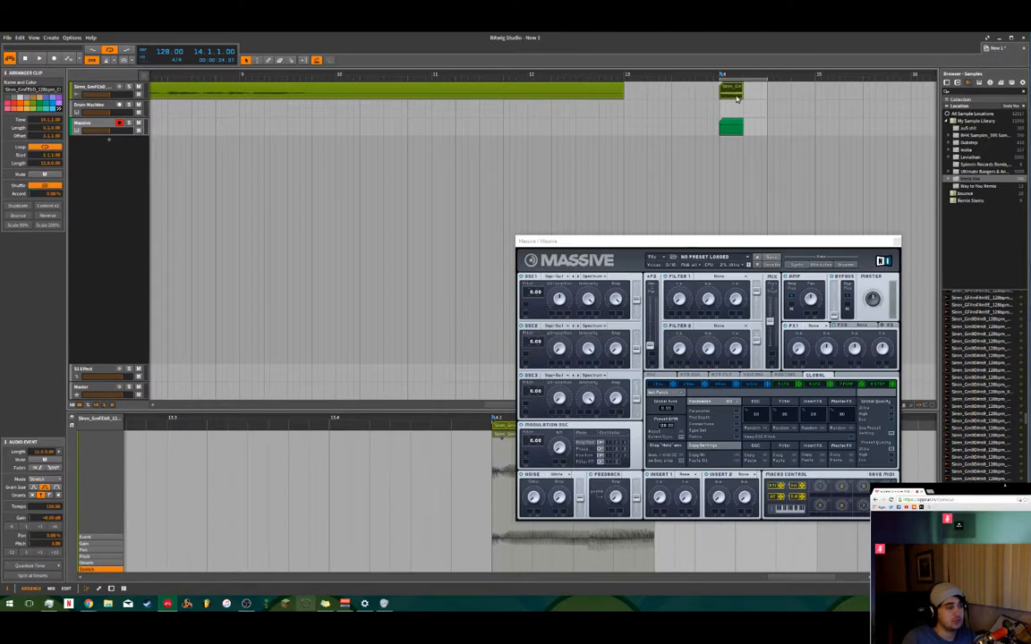
pyautogui.scroll(-4, 738, 99)
pyautogui.moveTo(622, 92); pyautogui.dragTo(638, 93)
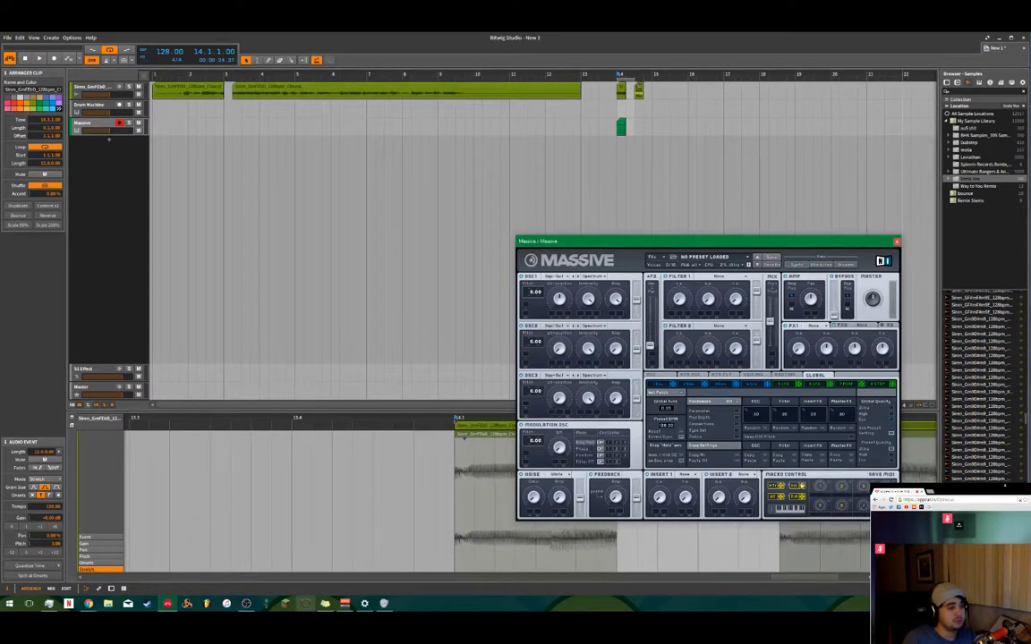
pyautogui.click(896, 241)
pyautogui.scroll(3, 656, 121)
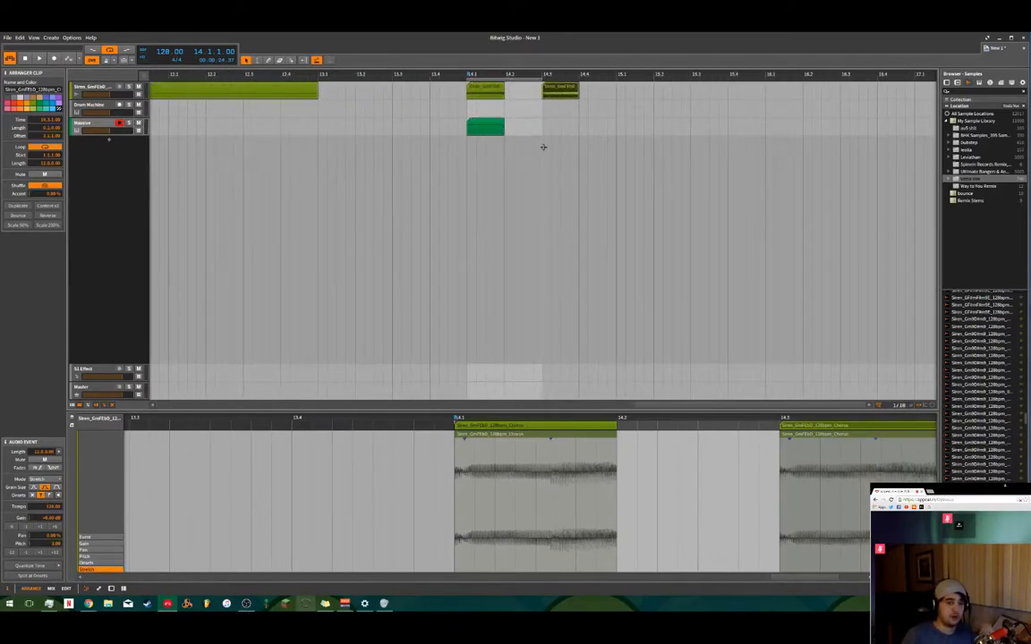
pyautogui.click(562, 90)
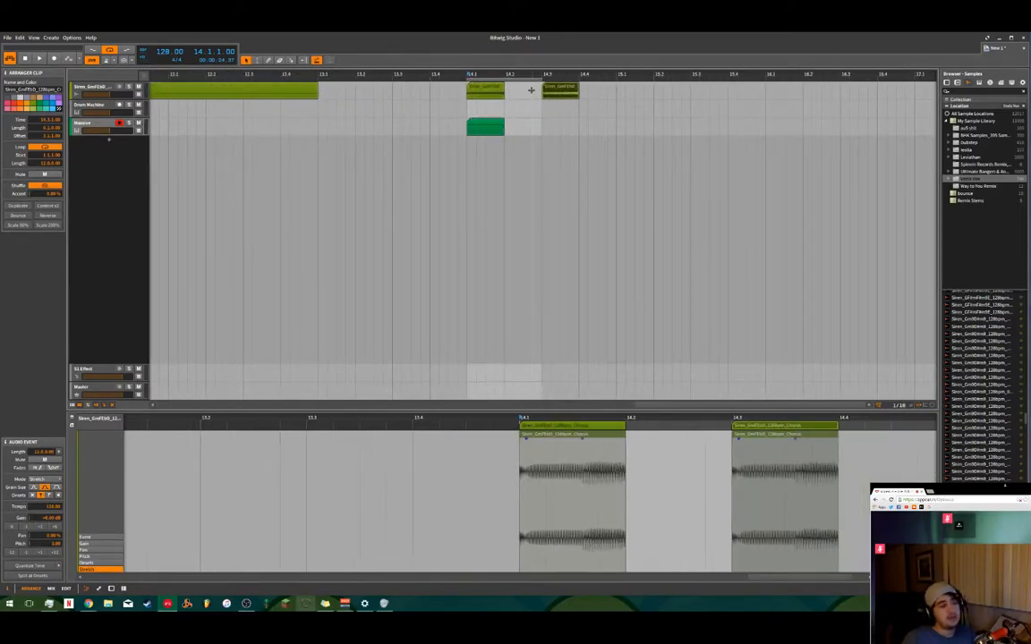
pyautogui.moveTo(564, 90); pyautogui.dragTo(544, 91)
# - Shorten the vocal copy at 14.2.3 and place further slices of it at 14.3.1, 14.3.3, 14.4.3 and 14.4.4, then play them
pyautogui.click(485, 128)
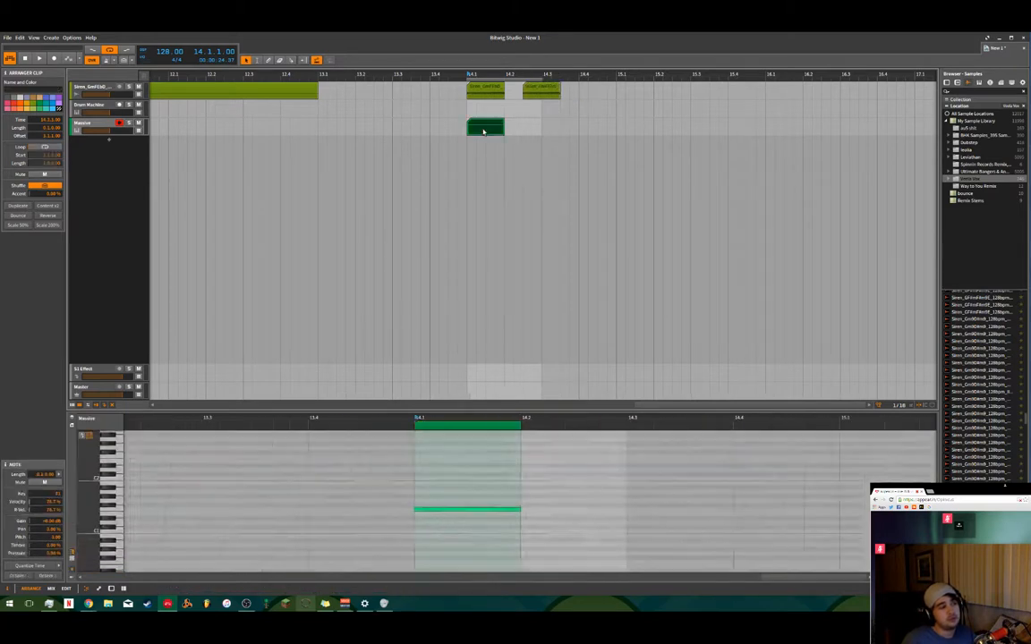
pyautogui.click(563, 158)
pyautogui.click(497, 89)
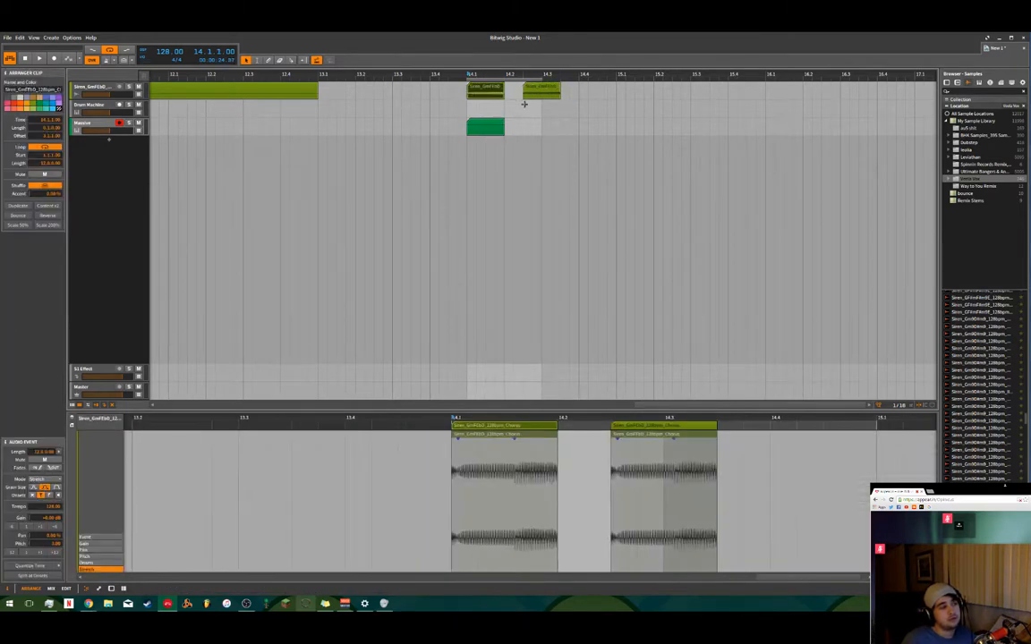
pyautogui.press('space')
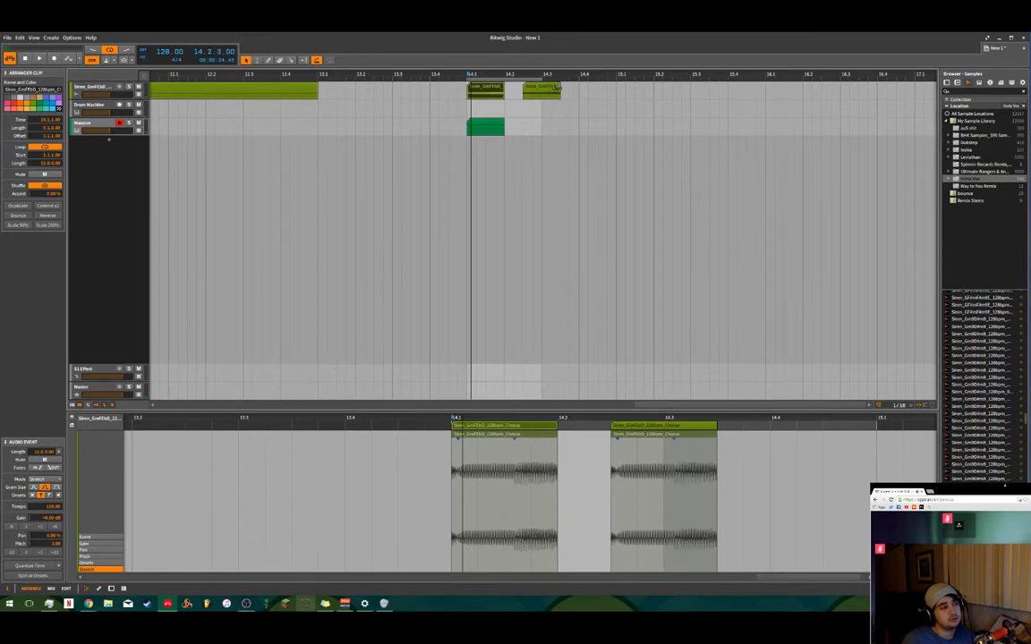
pyautogui.moveTo(557, 88); pyautogui.dragTo(603, 92)
pyautogui.moveTo(605, 74)
pyautogui.mouseDown()
pyautogui.moveTo(582, 92)
pyautogui.moveTo(601, 95)
pyautogui.mouseUp()
pyautogui.press('space')
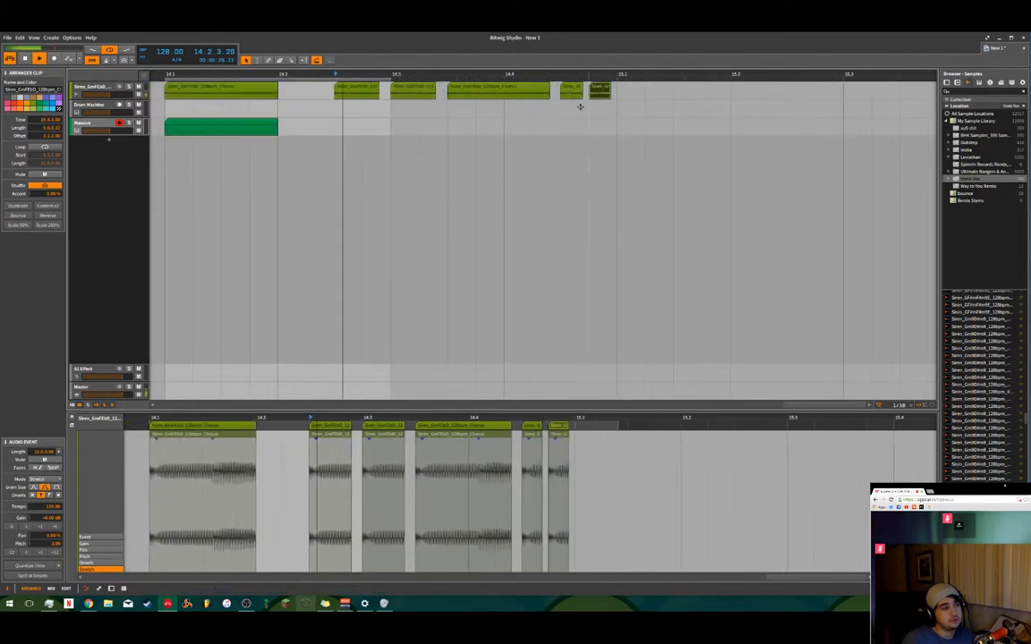
# - Extend the loop to cover all of bar 14, play it, and mute the Massive track
pyautogui.scroll(-3, 575, 111)
pyautogui.click(540, 173)
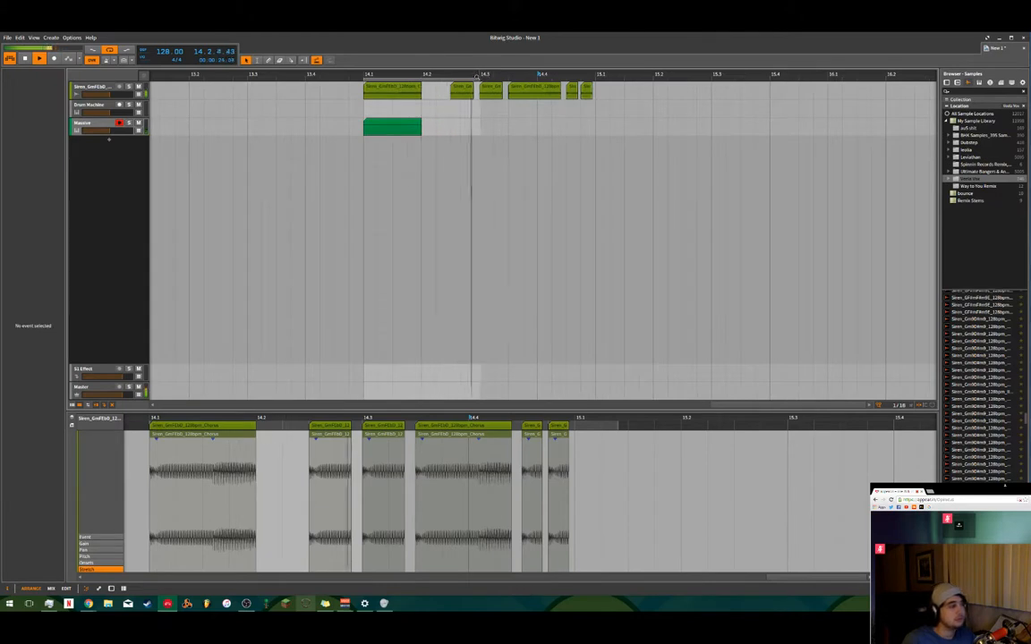
pyautogui.press('space')
pyautogui.click(478, 77)
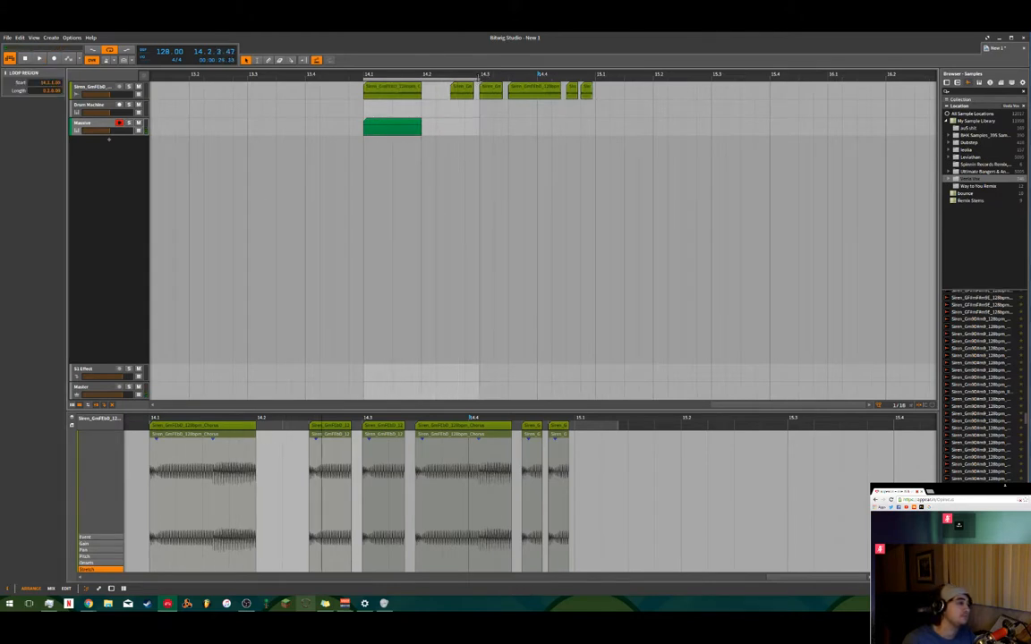
pyautogui.moveTo(479, 77); pyautogui.dragTo(595, 77)
pyautogui.press('space')
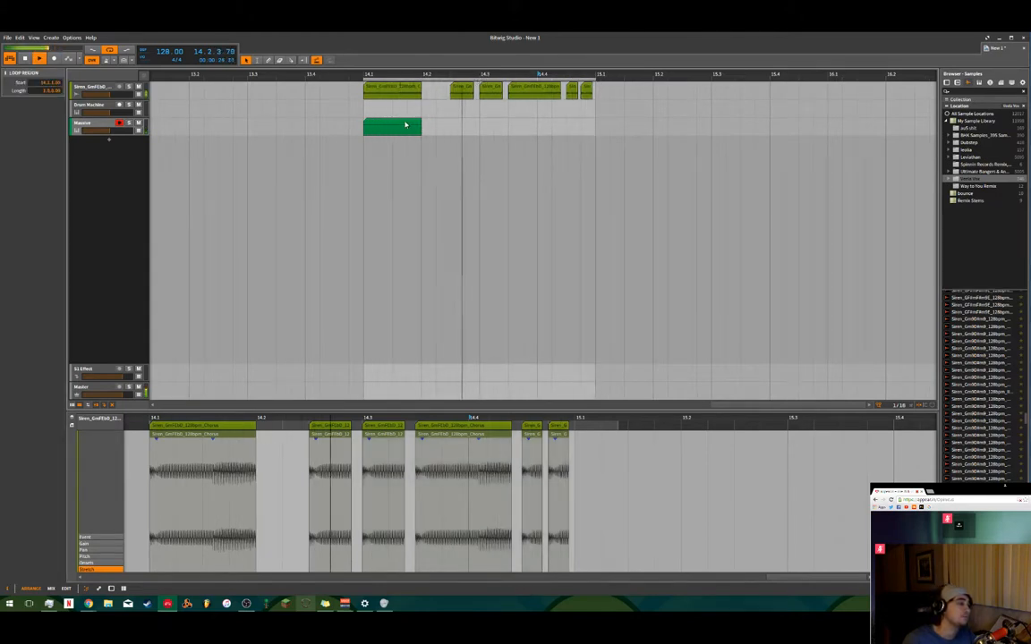
pyautogui.click(405, 124)
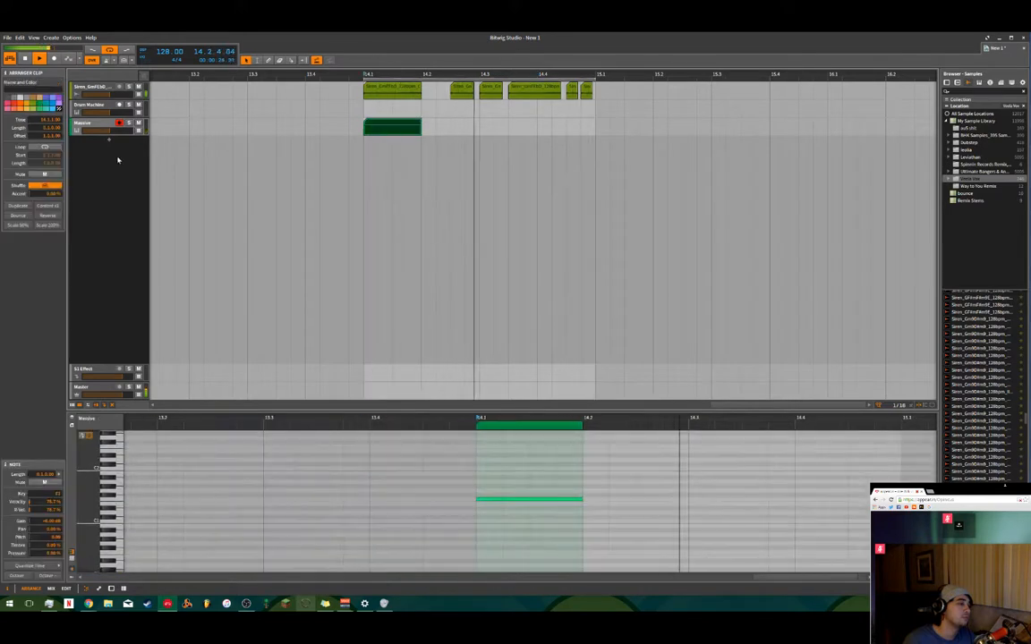
pyautogui.click(438, 84)
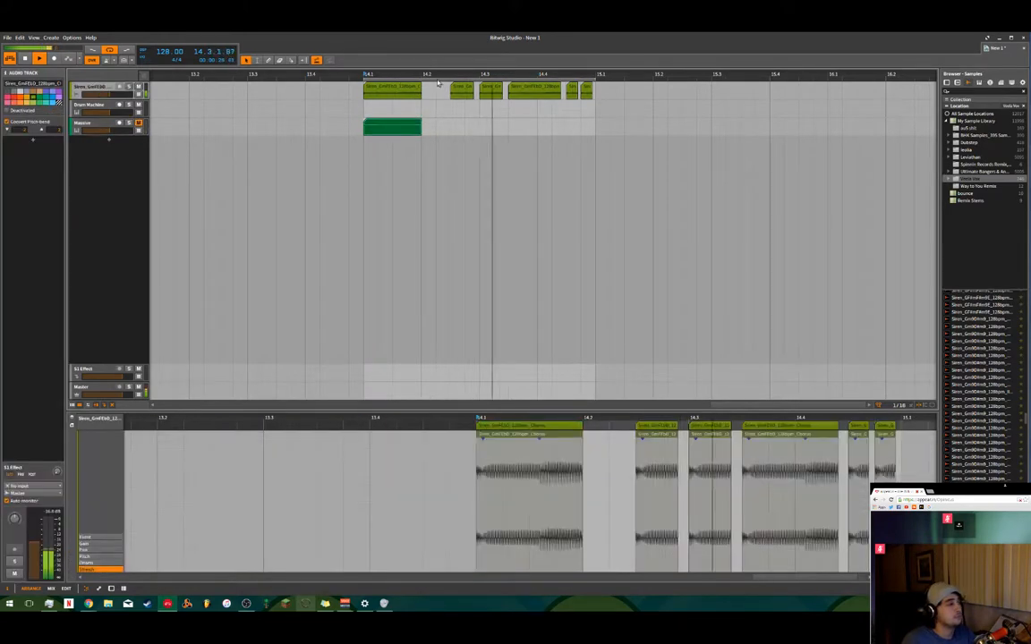
# - Examine the vocal slice at 14.2.3 and the audio event inside it in the detail editor
pyautogui.click(461, 95)
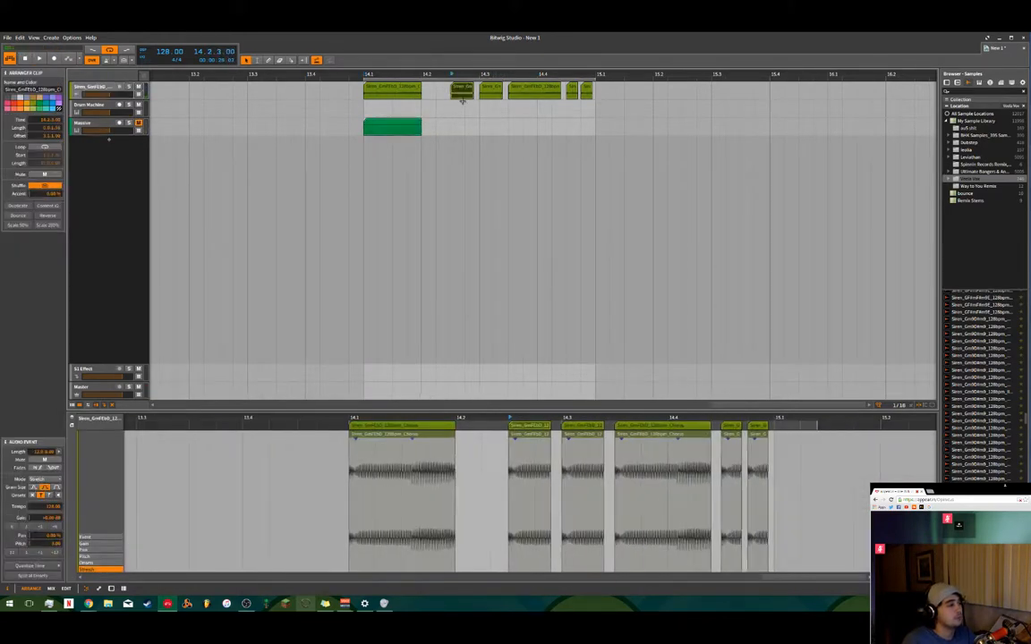
pyautogui.click(535, 436)
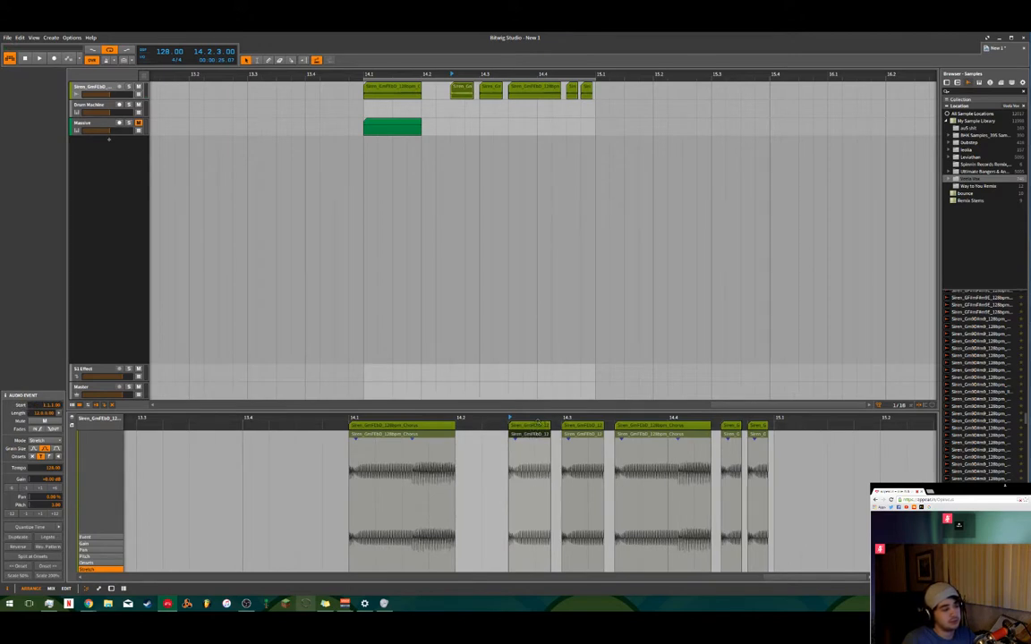
pyautogui.click(532, 427)
pyautogui.click(483, 433)
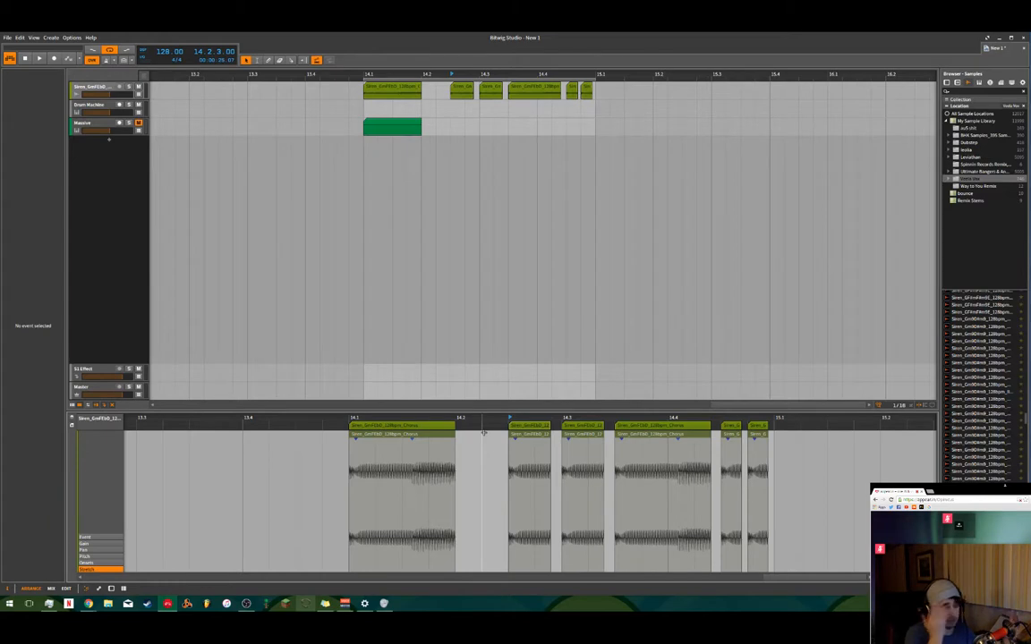
pyautogui.press('e')
pyautogui.press('e')
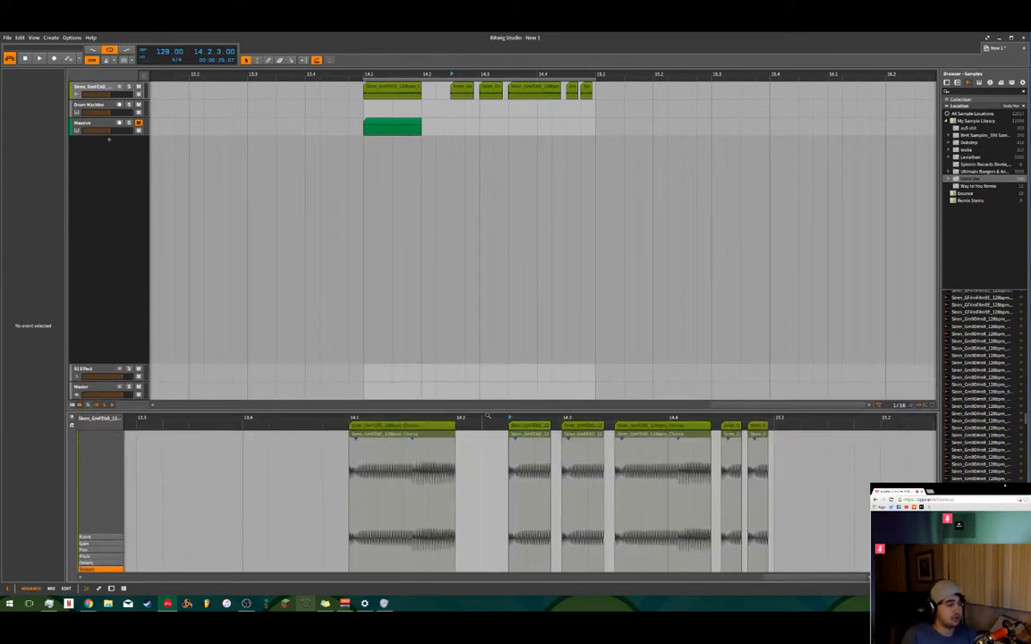
pyautogui.click(529, 436)
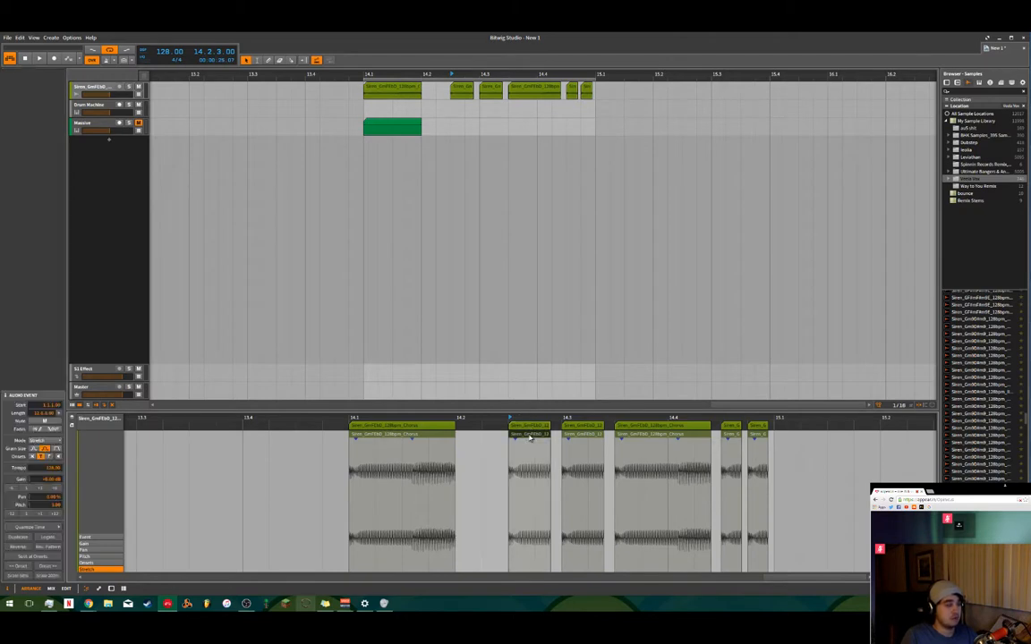
# - Look at the Massive note clip and the first vocal piece at bar 14 in the detail editor
pyautogui.scroll(-3, 470, 197)
pyautogui.click(488, 130)
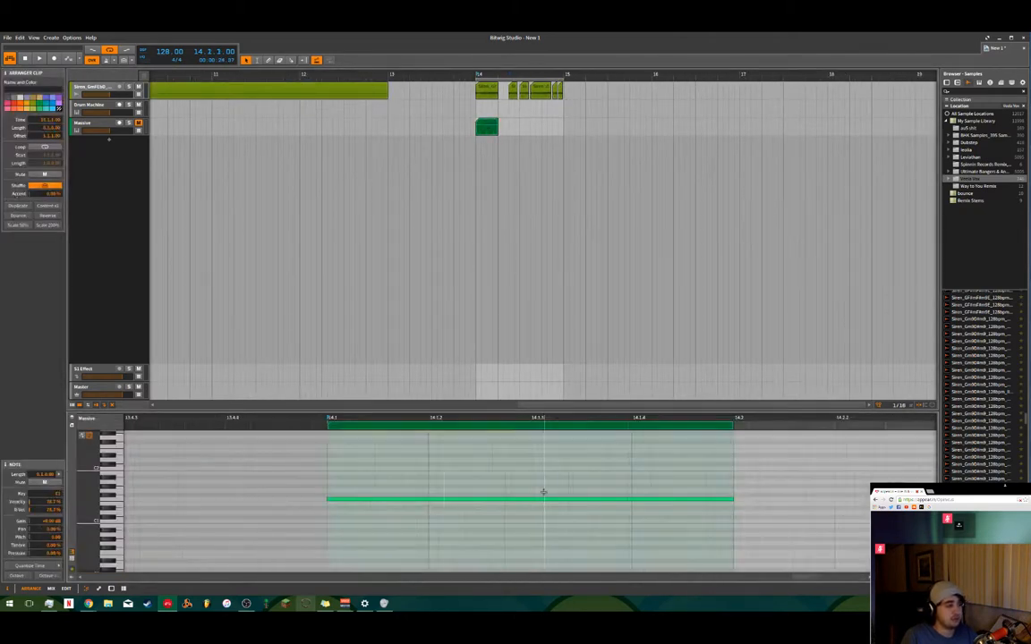
pyautogui.moveTo(538, 431)
pyautogui.mouseDown()
pyautogui.moveTo(455, 432)
pyautogui.moveTo(531, 438)
pyautogui.mouseUp()
pyautogui.click(530, 475)
pyautogui.click(492, 431)
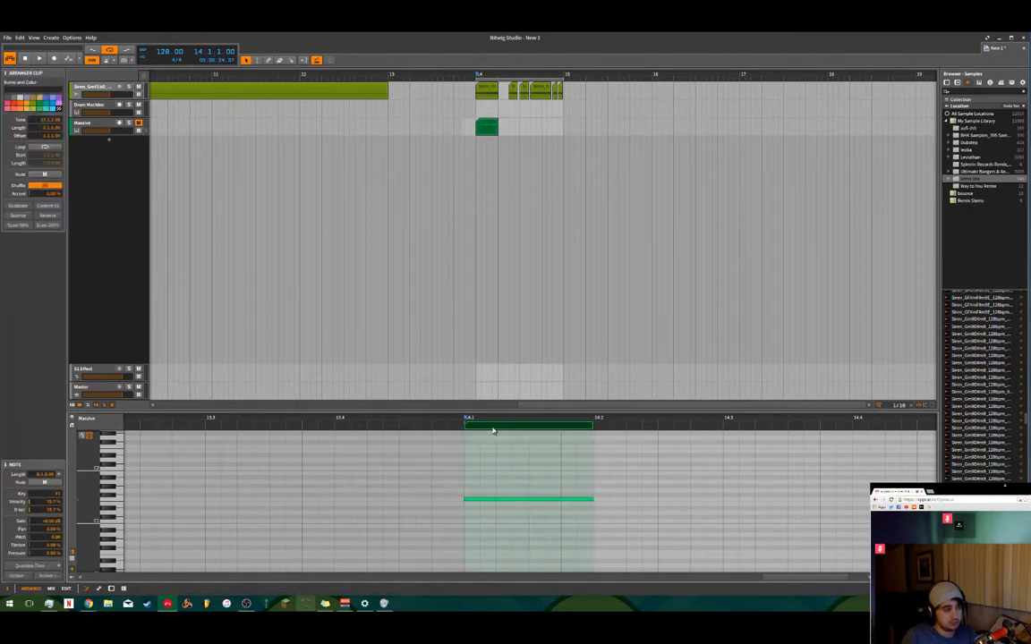
pyautogui.click(480, 91)
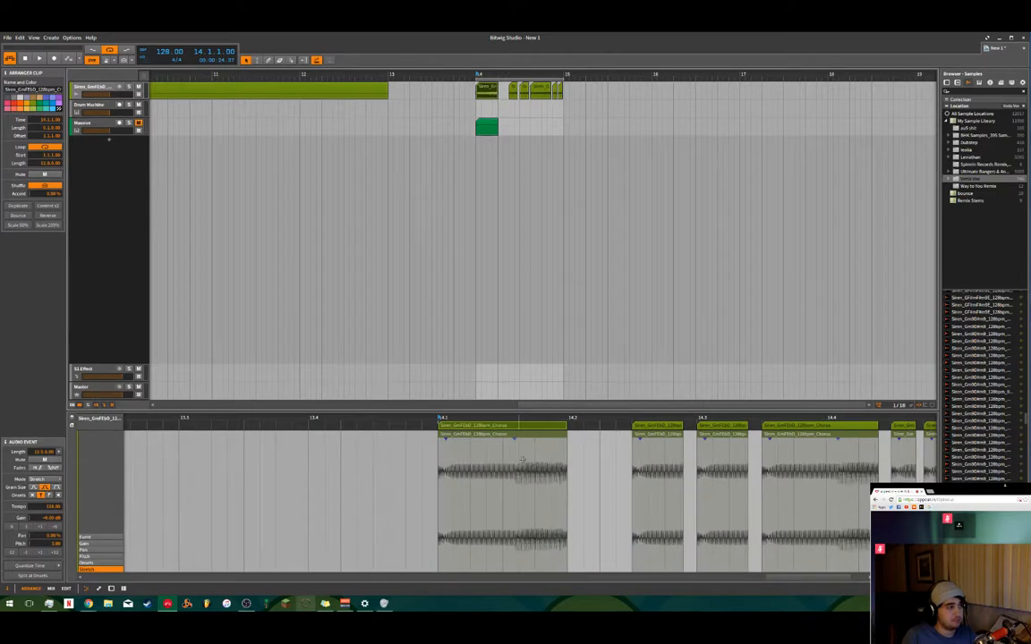
pyautogui.scroll(3, 547, 487)
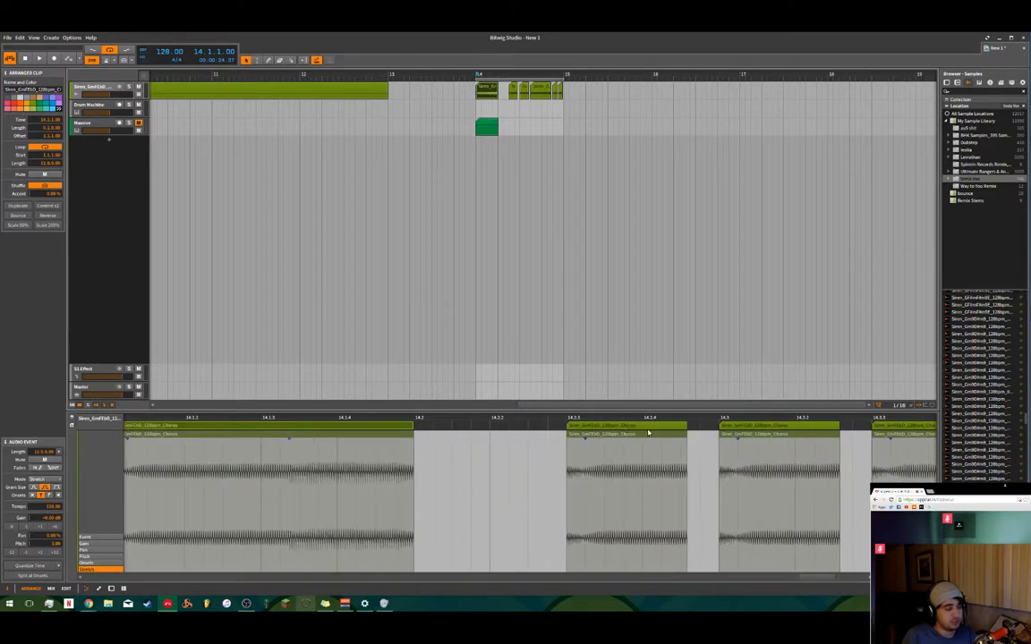
pyautogui.moveTo(618, 438)
pyautogui.mouseDown()
pyautogui.moveTo(663, 438)
pyautogui.moveTo(519, 426)
pyautogui.moveTo(678, 442)
pyautogui.moveTo(569, 440)
pyautogui.mouseUp()
pyautogui.press('space')
pyautogui.press('space')
pyautogui.hotkey('ctrl', 'z')
# - Slide the audio inside the slice at 14.2.3 to a different portion of the vocal and play it repeatedly
pyautogui.moveTo(686, 437); pyautogui.dragTo(591, 438)
pyautogui.press('space')
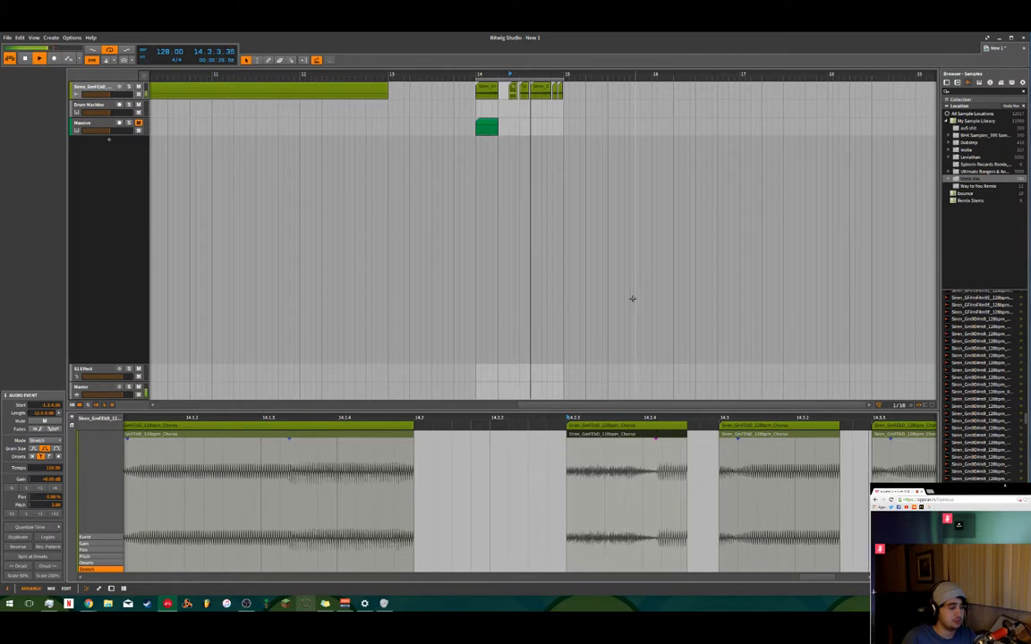
pyautogui.press('space')
pyautogui.press('space')
pyautogui.press('space')
pyautogui.press('space')
pyautogui.press('space')
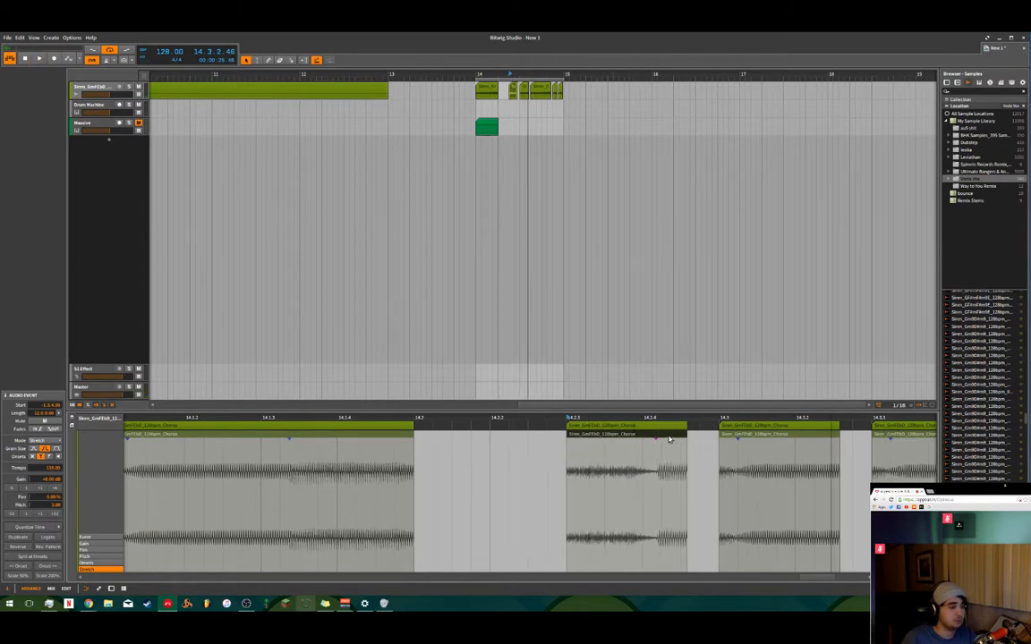
# - Reposition the audio inside the 14.2.3 slice again to a sustained portion of the vocal and replay it to compare
pyautogui.press('space')
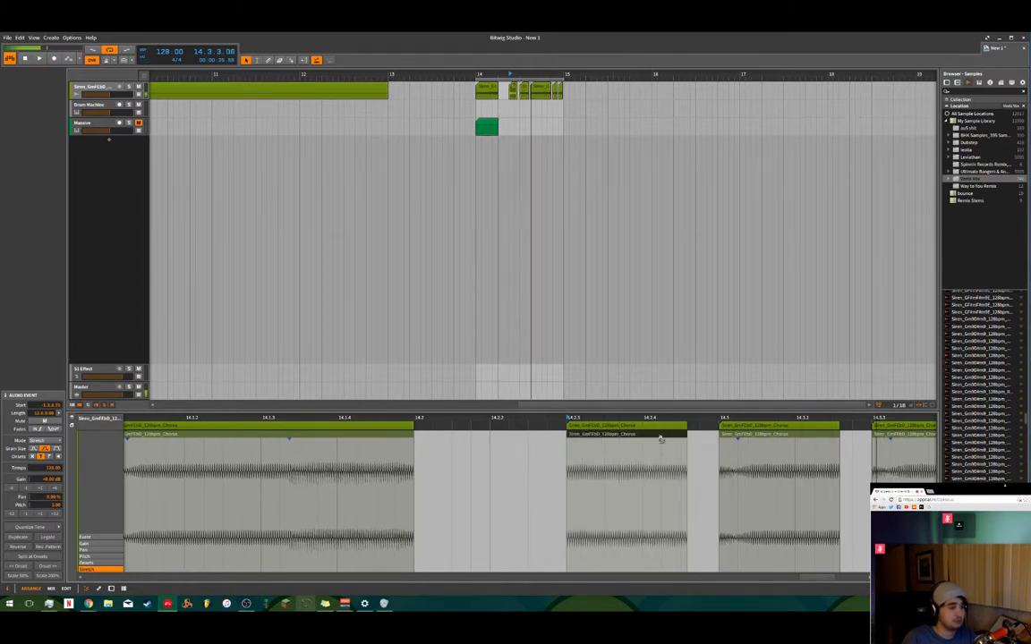
pyautogui.press('space')
pyautogui.press('space')
pyautogui.press('space')
pyautogui.press('space')
pyautogui.press('space')
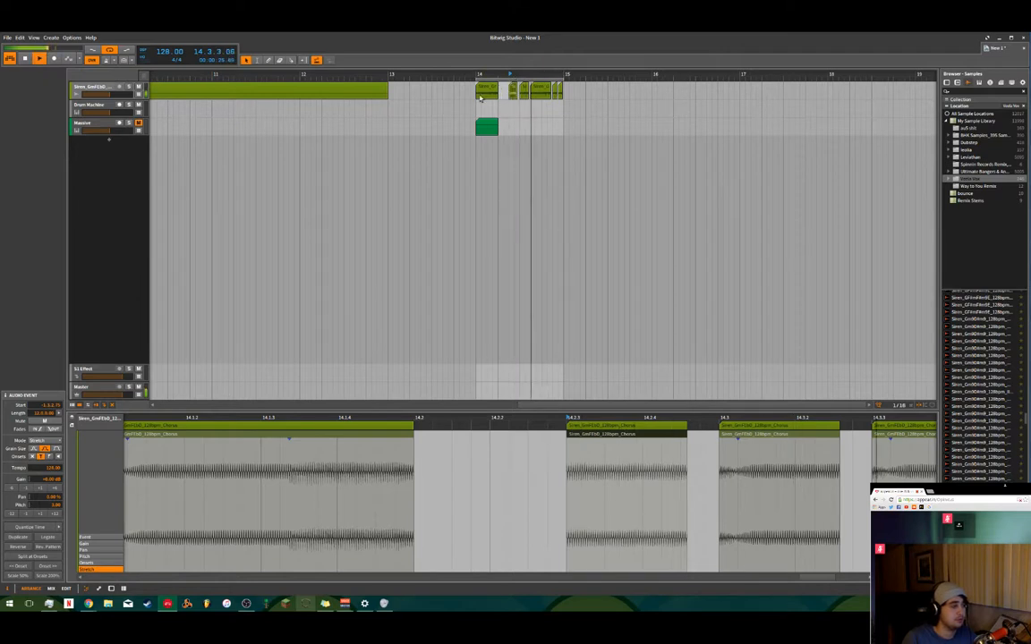
# - Slide the audio inside the vocal slice at 14.3.1 to a different portion of the vocal and play the part
pyautogui.click(481, 105)
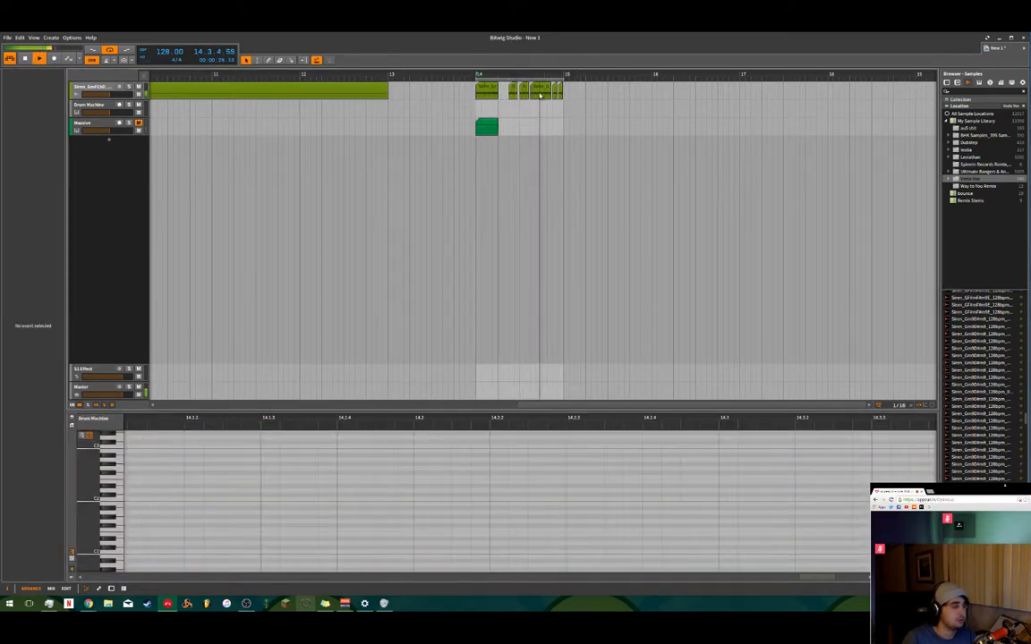
pyautogui.click(523, 93)
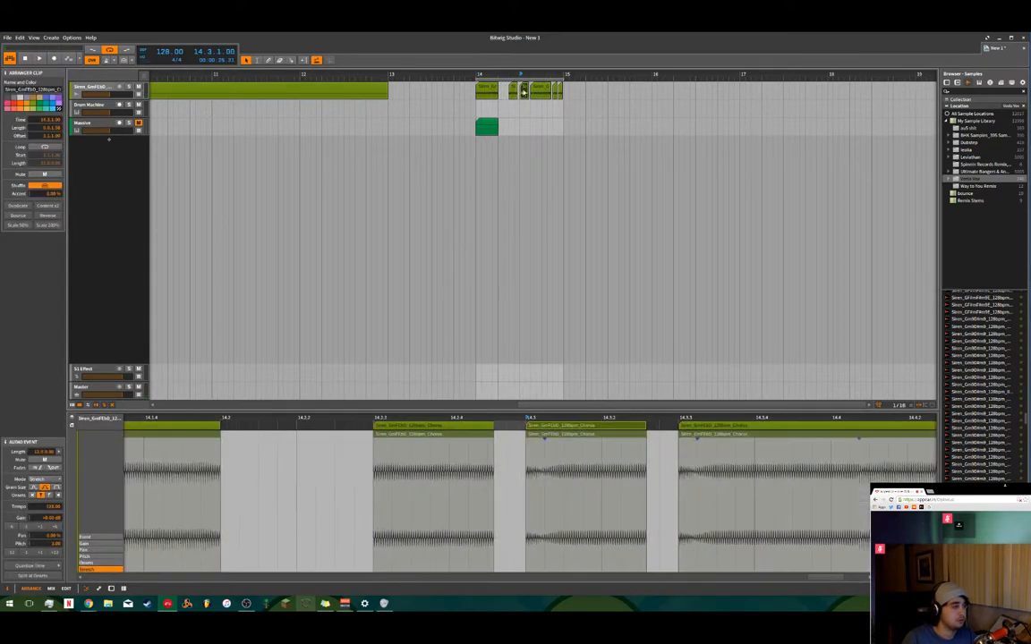
pyautogui.click(573, 434)
pyautogui.press('space')
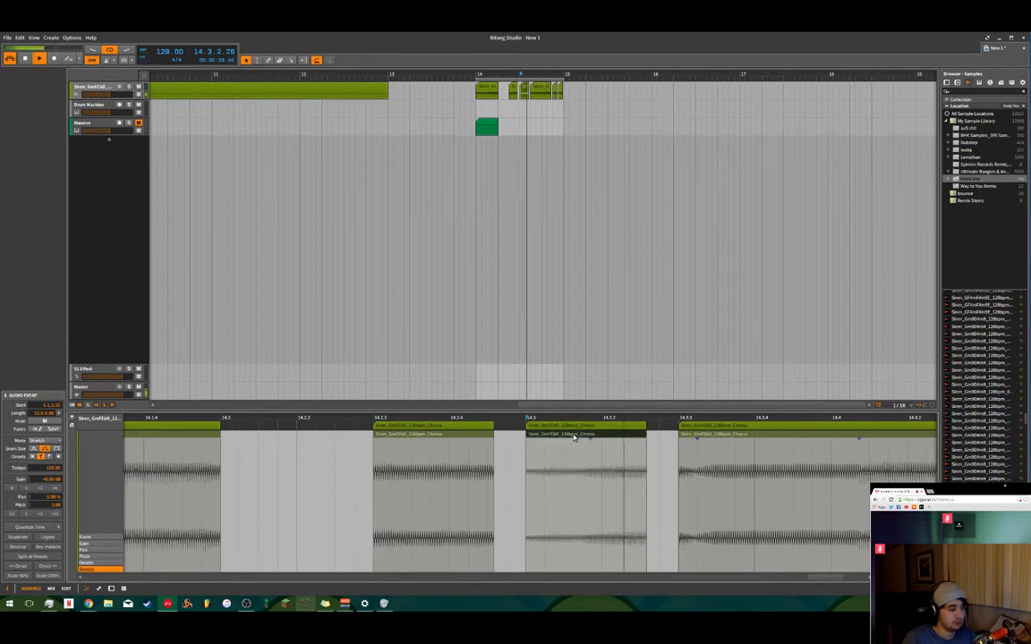
pyautogui.click(490, 153)
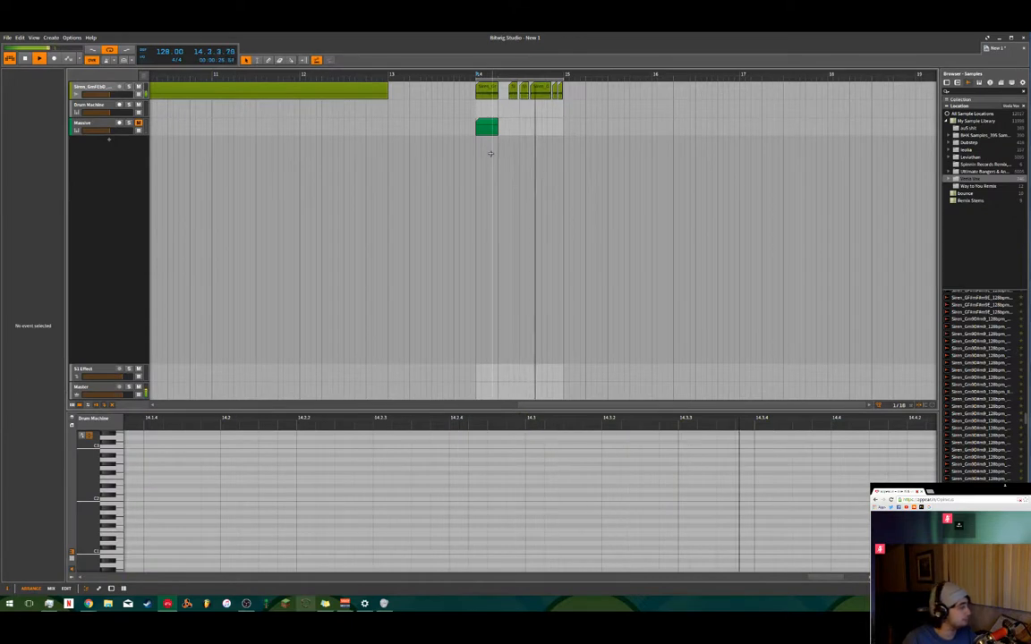
pyautogui.press('space')
# - Readjust the audio position inside the 14.3.1 slice and replay bar 14 from its start to compare
pyautogui.click(524, 88)
pyautogui.press('space')
pyautogui.press('space')
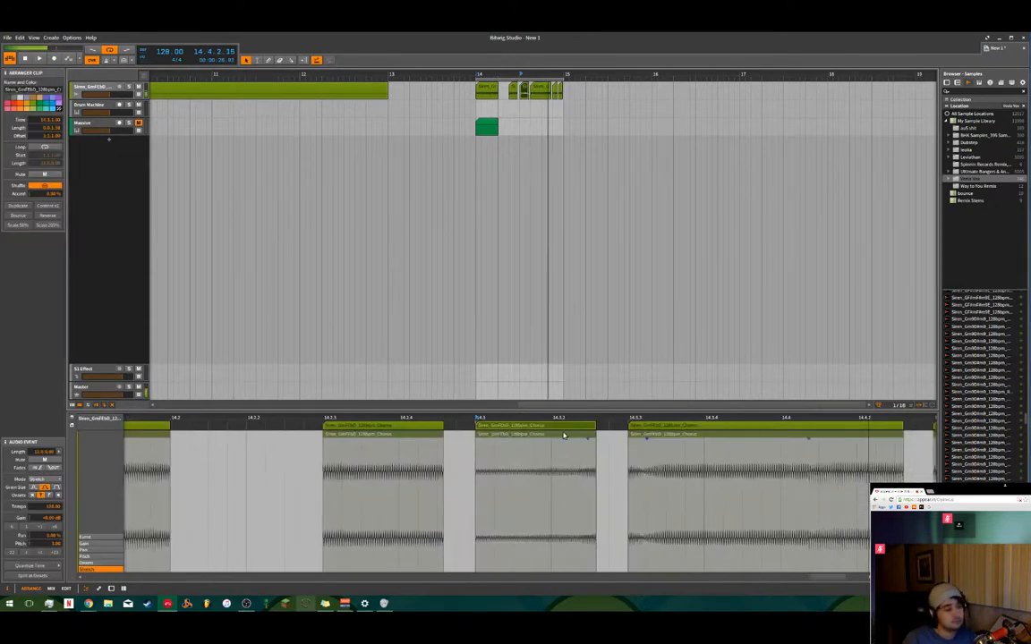
pyautogui.click(562, 435)
pyautogui.press('space')
pyautogui.click(497, 440)
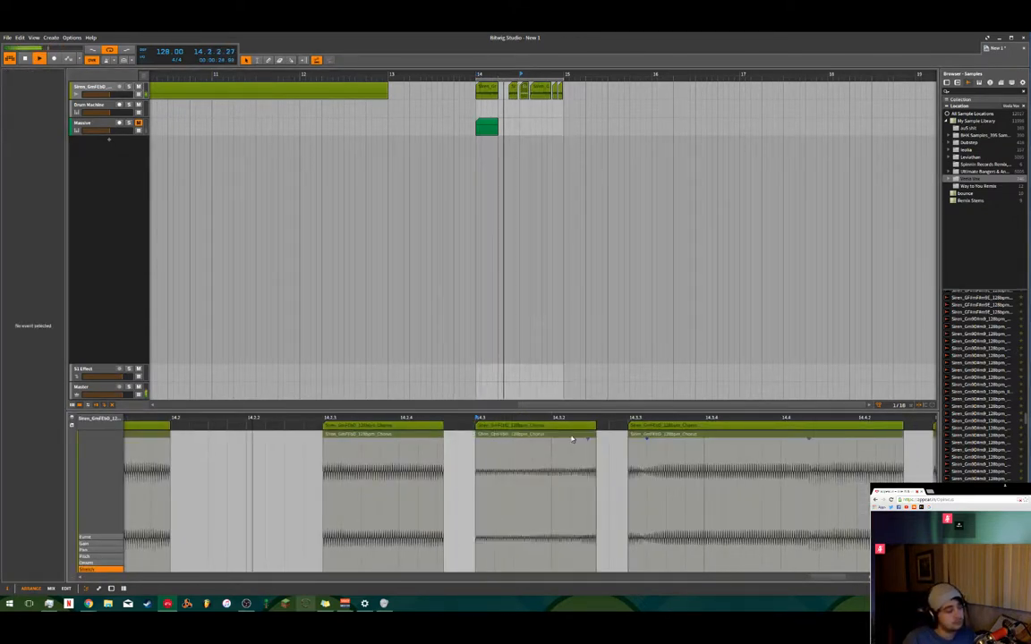
pyautogui.press('space')
pyautogui.click(578, 436)
pyautogui.moveTo(576, 438); pyautogui.dragTo(533, 438)
pyautogui.press('space')
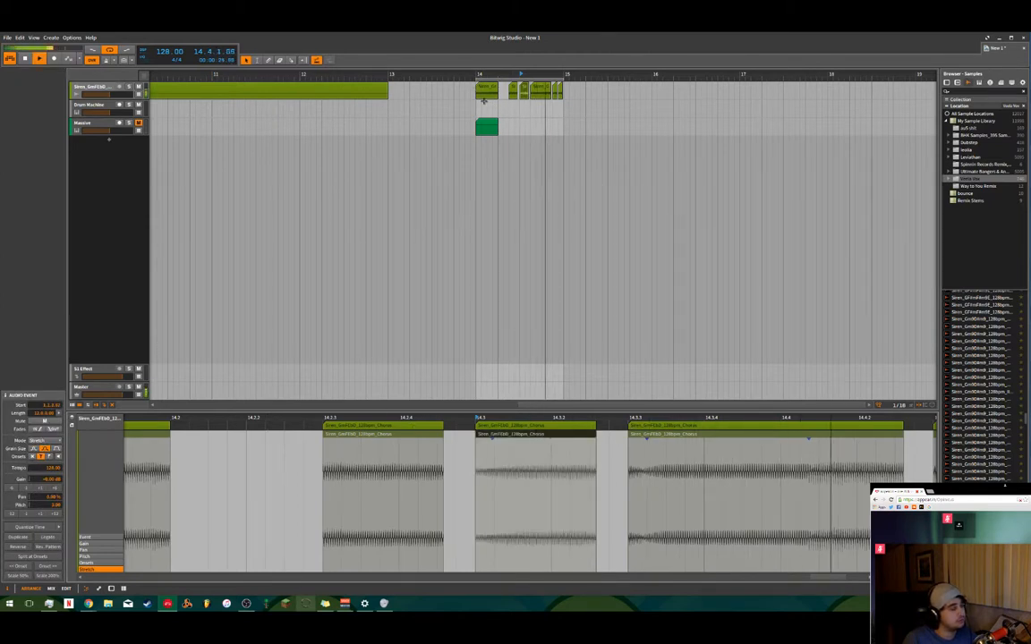
pyautogui.click(477, 100)
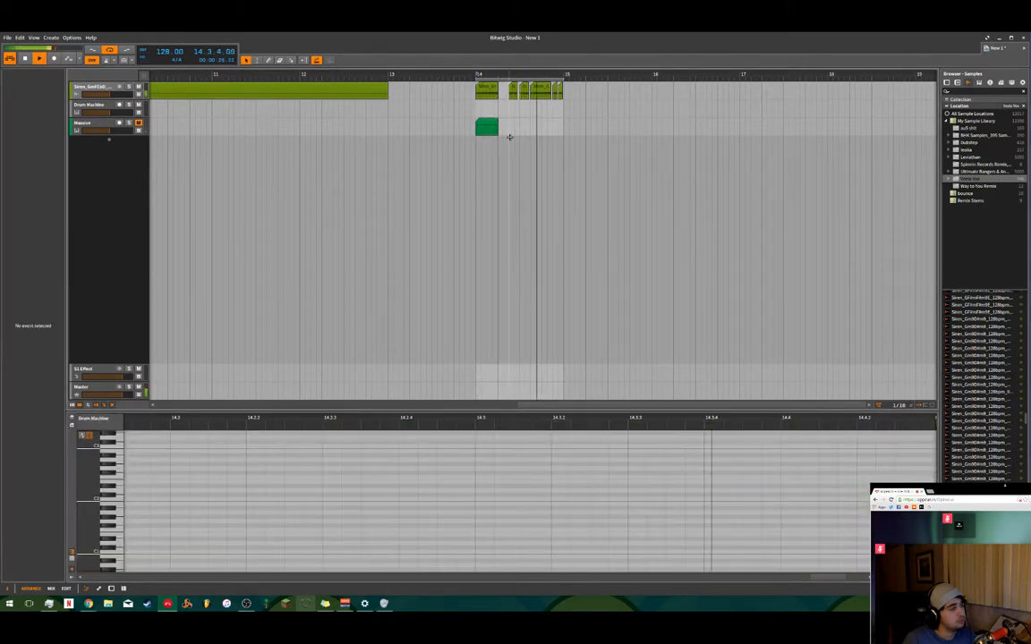
pyautogui.press('space')
# - Try shifting the audio inside the two short slices at 14.4.3 and 14.4.4, undoing the last shift
pyautogui.click(535, 91)
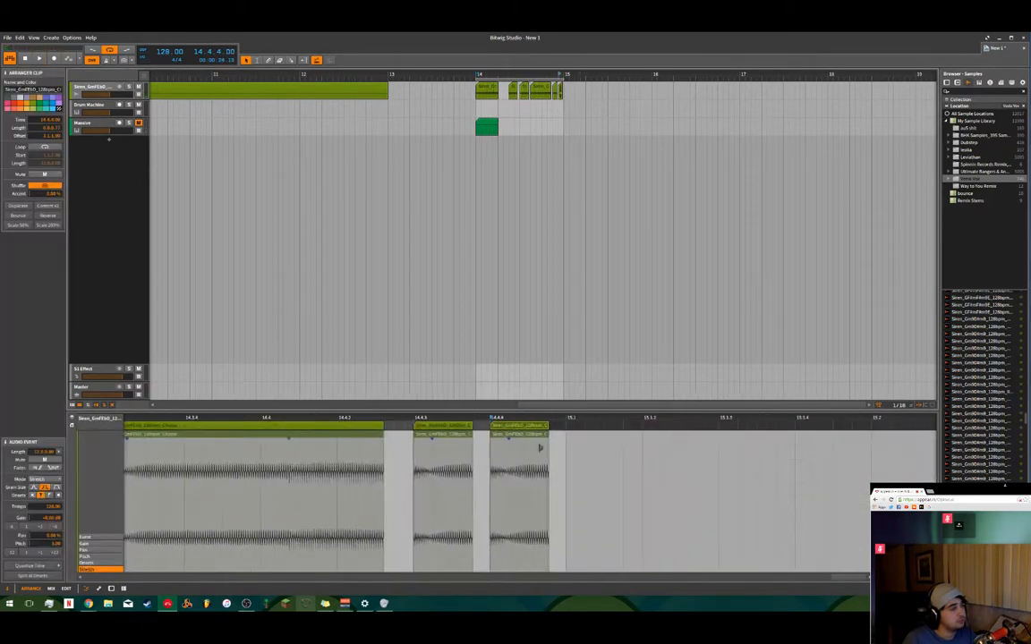
pyautogui.click(425, 436)
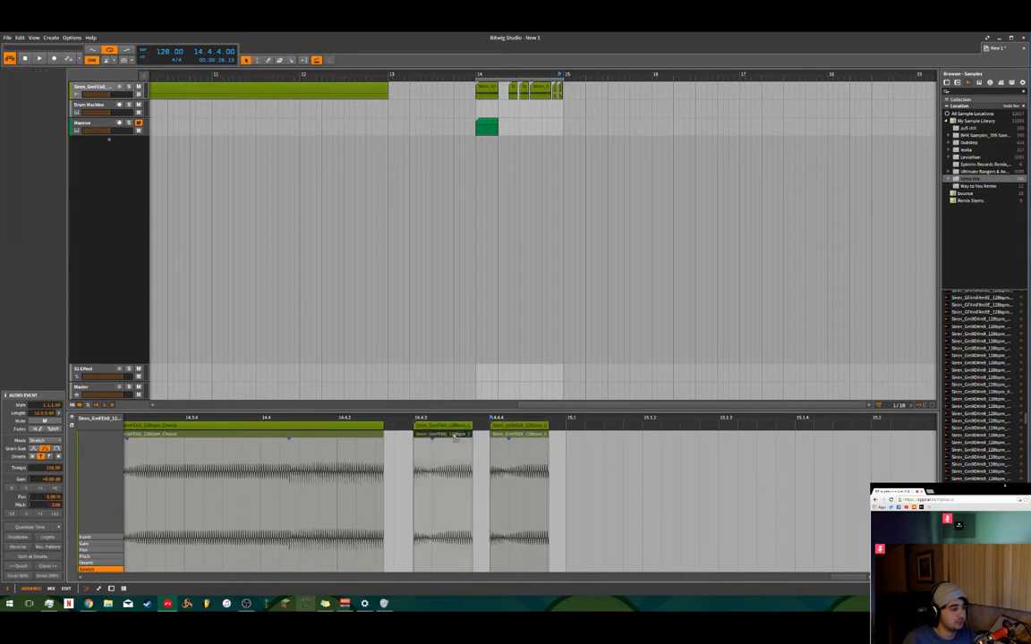
pyautogui.moveTo(425, 436); pyautogui.dragTo(467, 435)
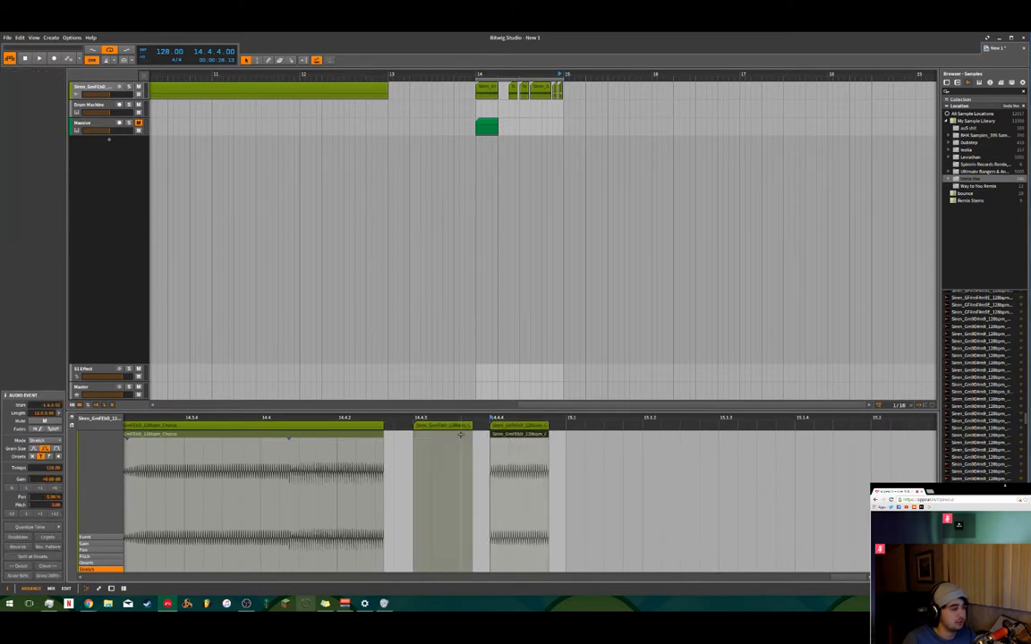
pyautogui.hotkey('ctrl', 'z')
pyautogui.scroll(2, 560, 109)
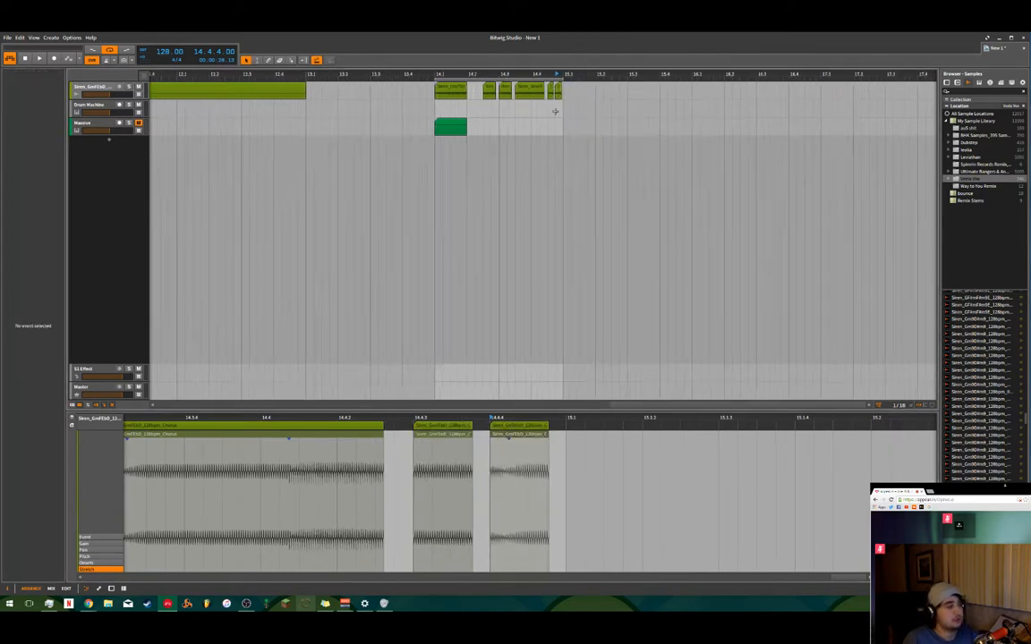
# - Move the long chorus vocal clip to bar 16 on its original track, past the bar 14 slices, and listen to it
pyautogui.moveTo(276, 89); pyautogui.dragTo(784, 203)
pyautogui.scroll(-3, 394, 211)
pyautogui.moveTo(295, 143); pyautogui.dragTo(603, 93)
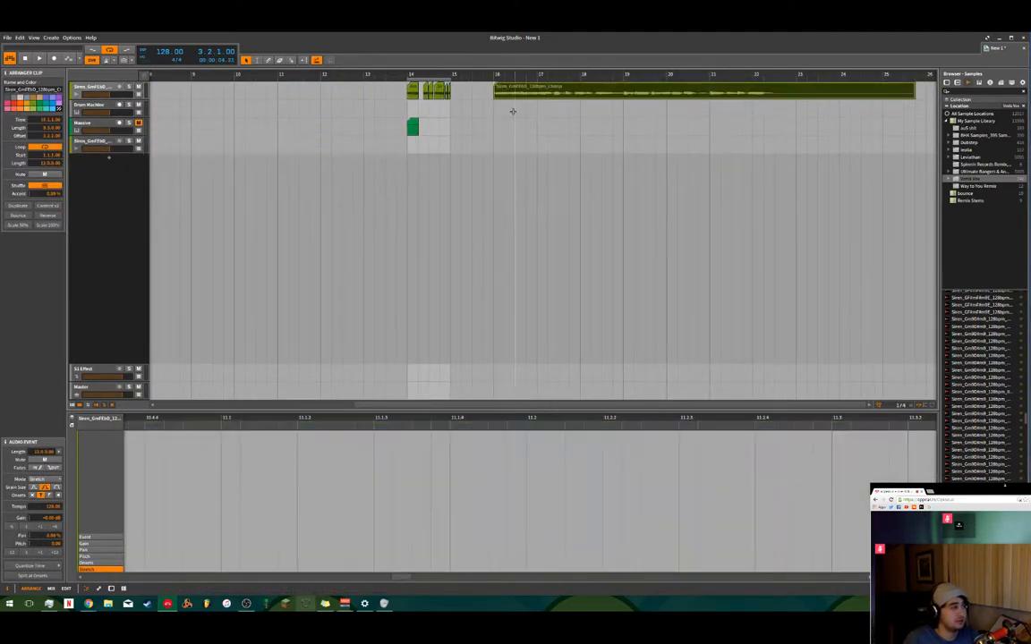
pyautogui.click(510, 109)
pyautogui.scroll(3, 507, 107)
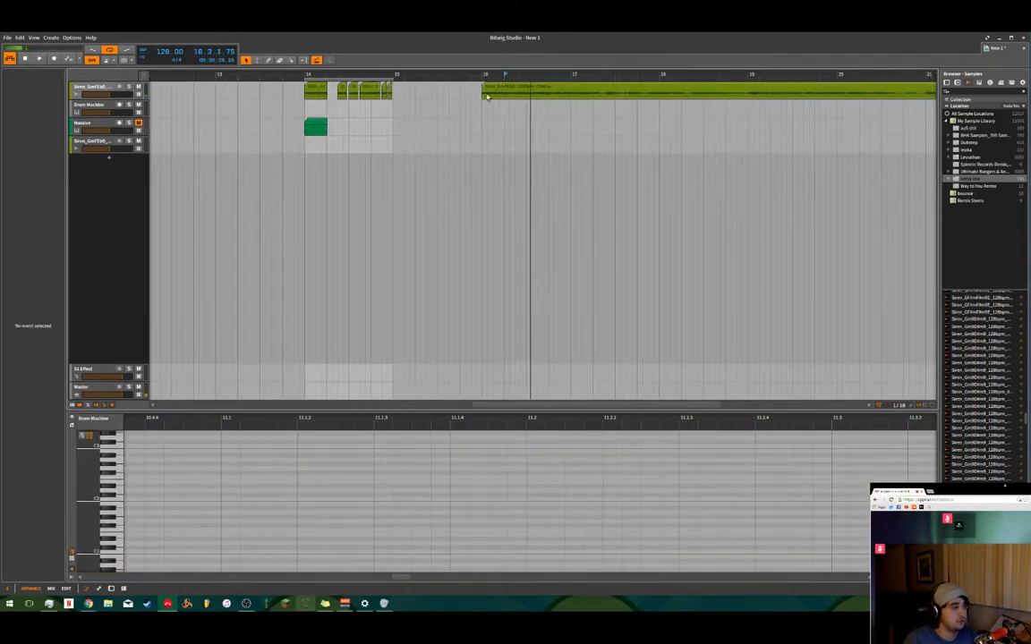
# - Trim the chorus clip's start to 16.2 and shorten its end to bar 17
pyautogui.moveTo(487, 96); pyautogui.dragTo(512, 99)
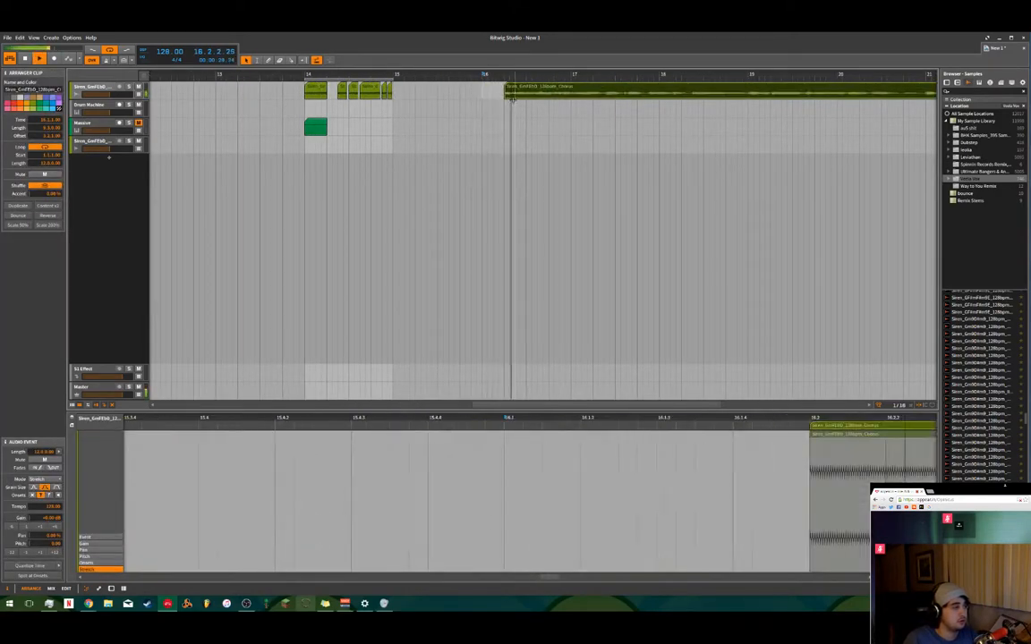
pyautogui.press('space')
pyautogui.scroll(-6, 565, 118)
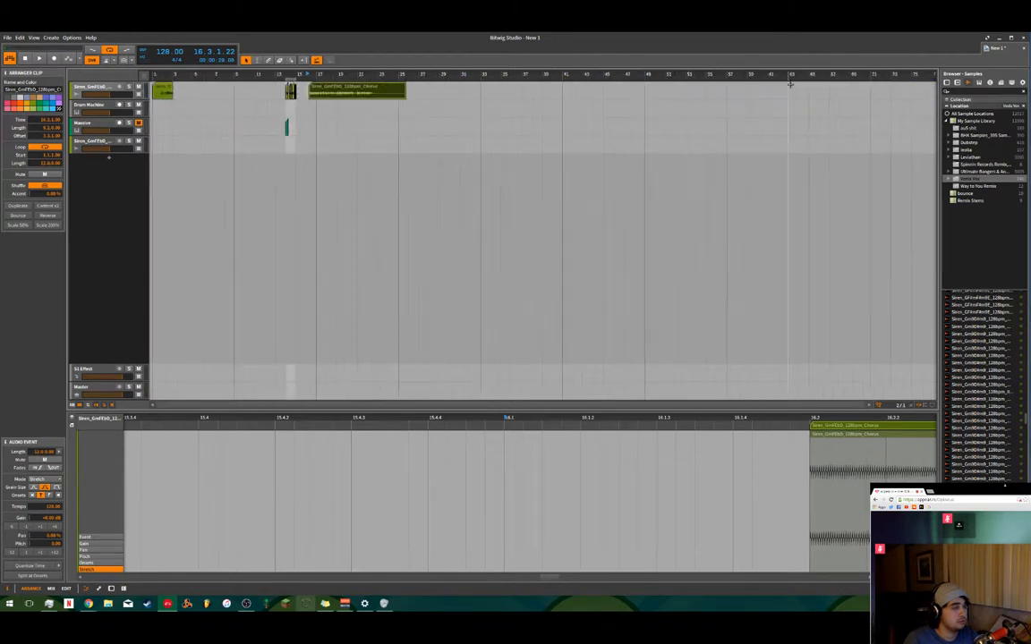
pyautogui.moveTo(409, 87); pyautogui.dragTo(339, 88)
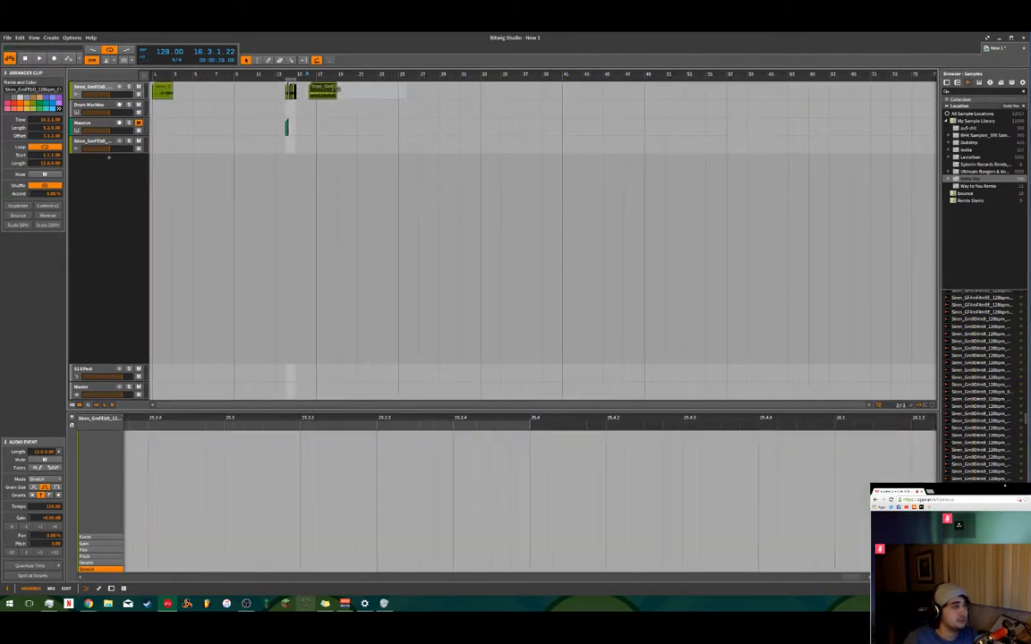
pyautogui.scroll(5, 316, 98)
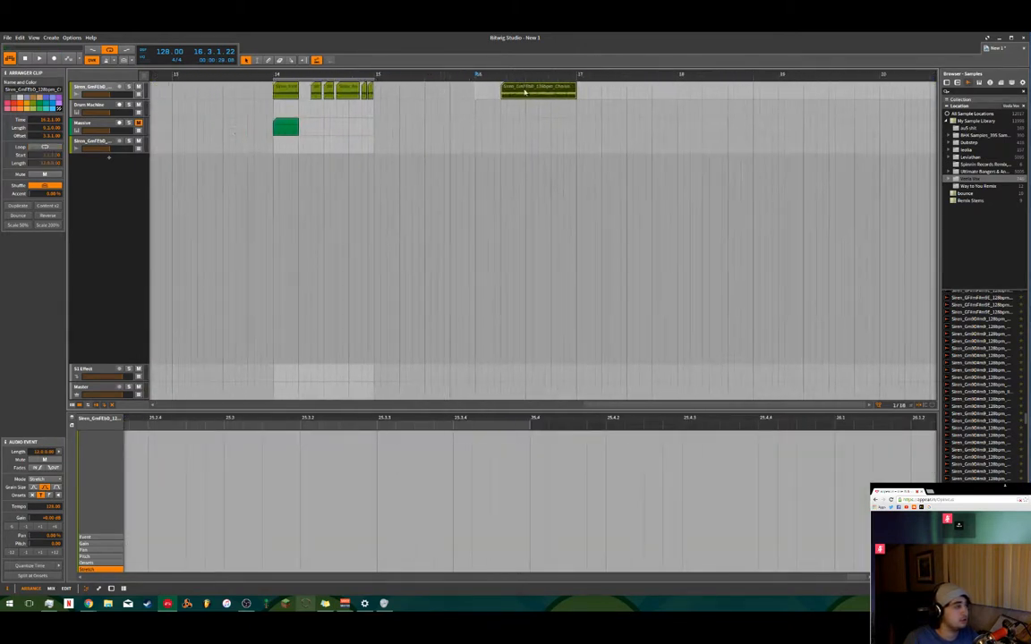
# - Move the trimmed clip to 14.4.3 over the short slices, split it at 14.4.4 and 15.1, and delete the remainder after 15.1
pyautogui.moveTo(527, 87); pyautogui.dragTo(398, 89)
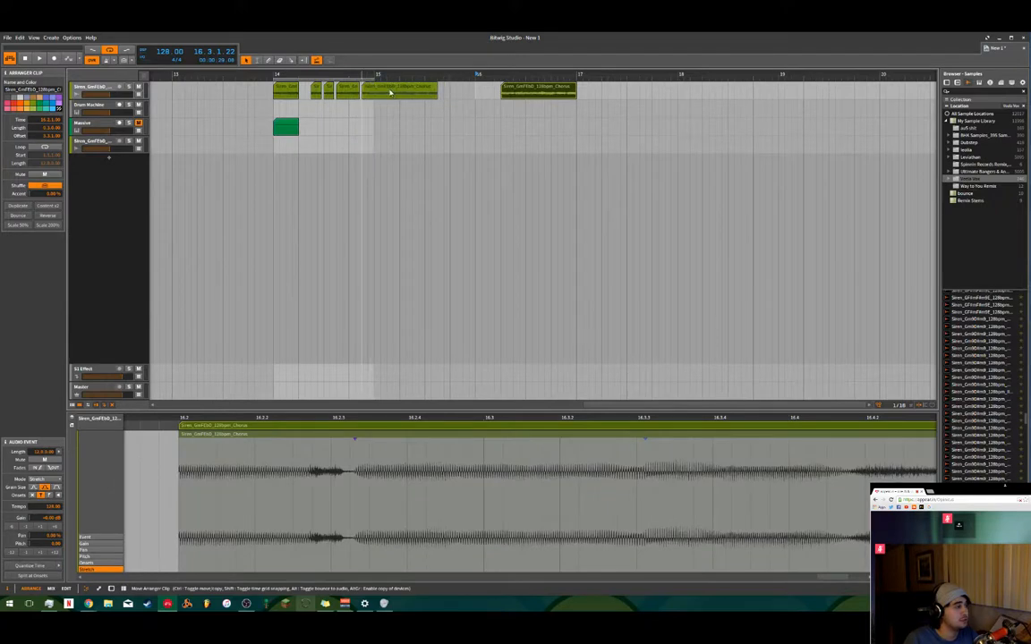
pyautogui.scroll(4, 358, 85)
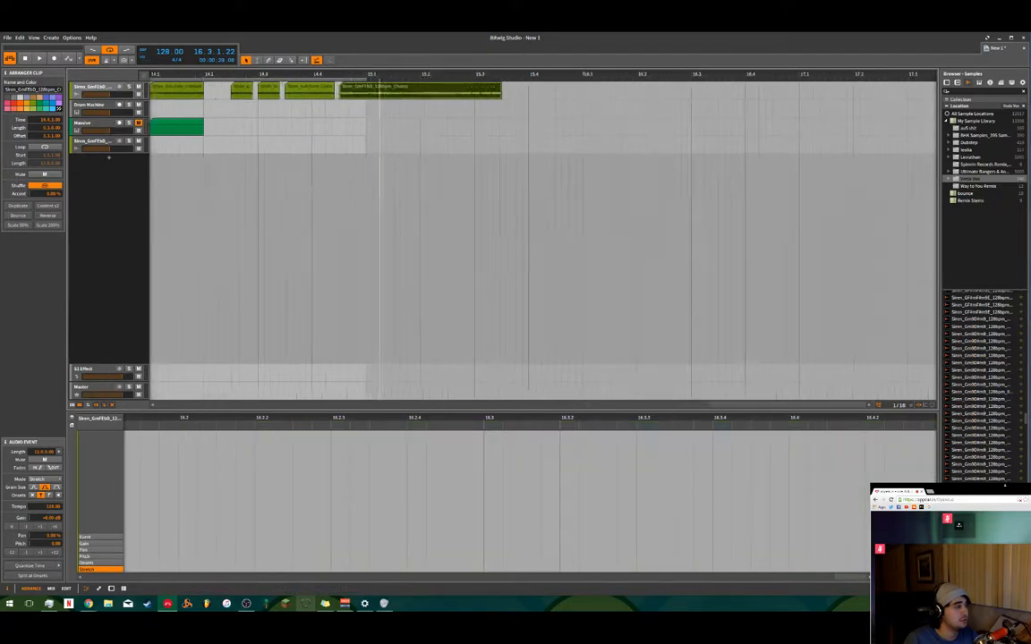
pyautogui.press('5')
pyautogui.click(368, 94)
pyautogui.press('1')
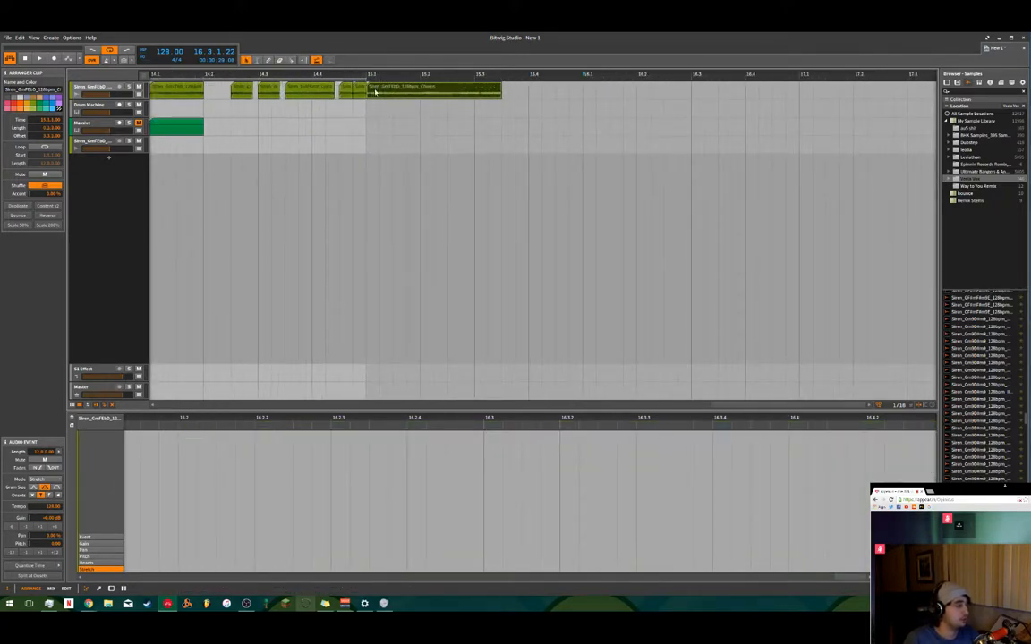
pyautogui.click(383, 92)
pyautogui.press('Delete')
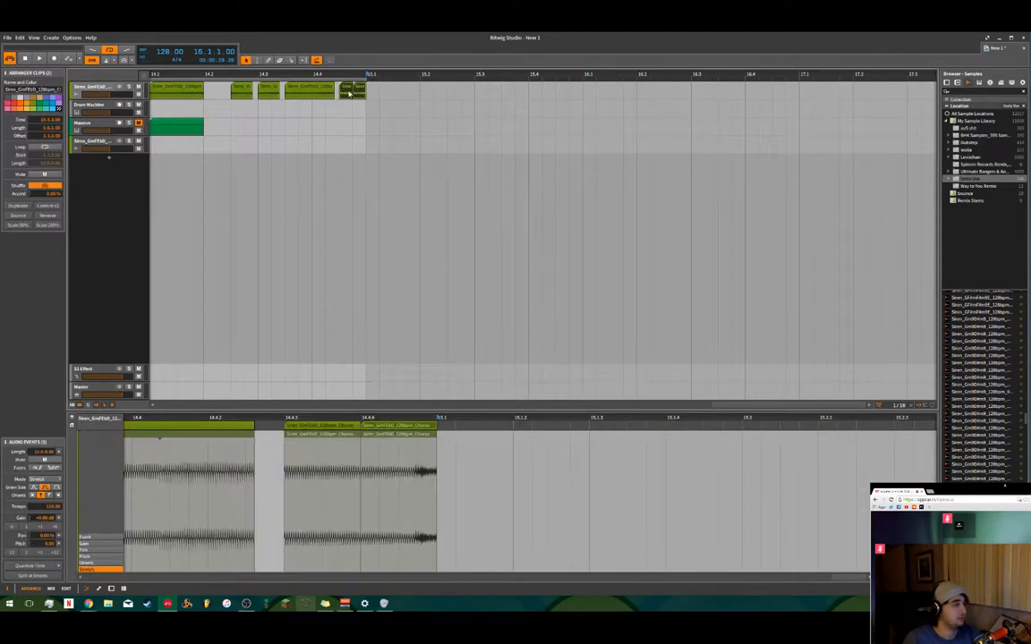
# - Shorten the two new slices at 14.4.3 and 14.4.4 to leave small gaps after them, and play bar 14
pyautogui.moveTo(365, 92); pyautogui.dragTo(410, 109)
pyautogui.press('space')
pyautogui.click(301, 108)
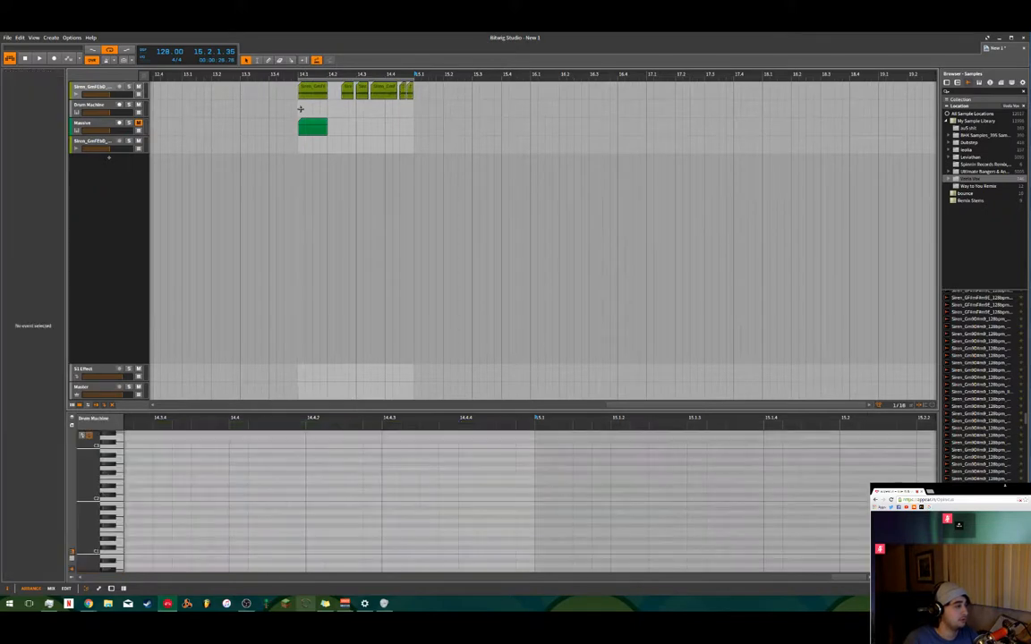
pyautogui.press('space')
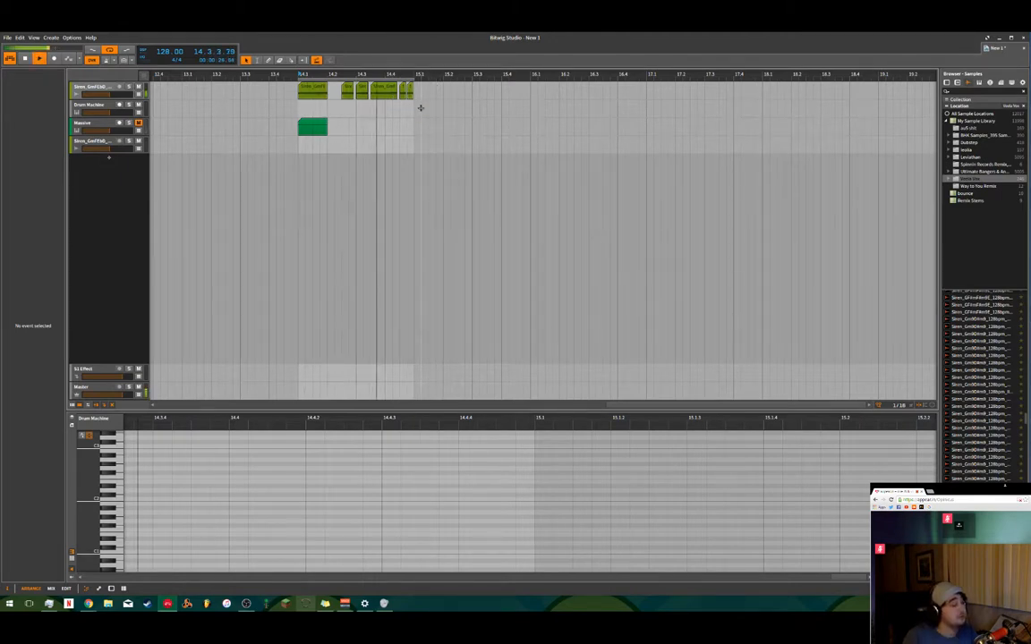
pyautogui.press('space')
# - Raise the gain of the slices at 14.4.3 and 14.4.4 in 1 dB increments, replay, and return the play position to 14.1
pyautogui.moveTo(428, 94); pyautogui.dragTo(400, 98)
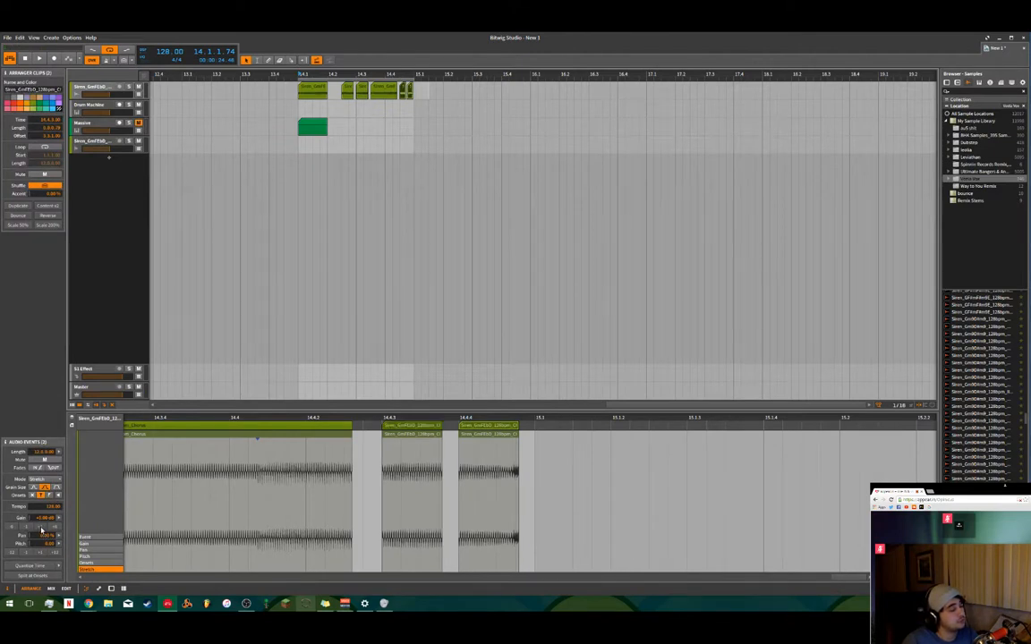
pyautogui.press('space')
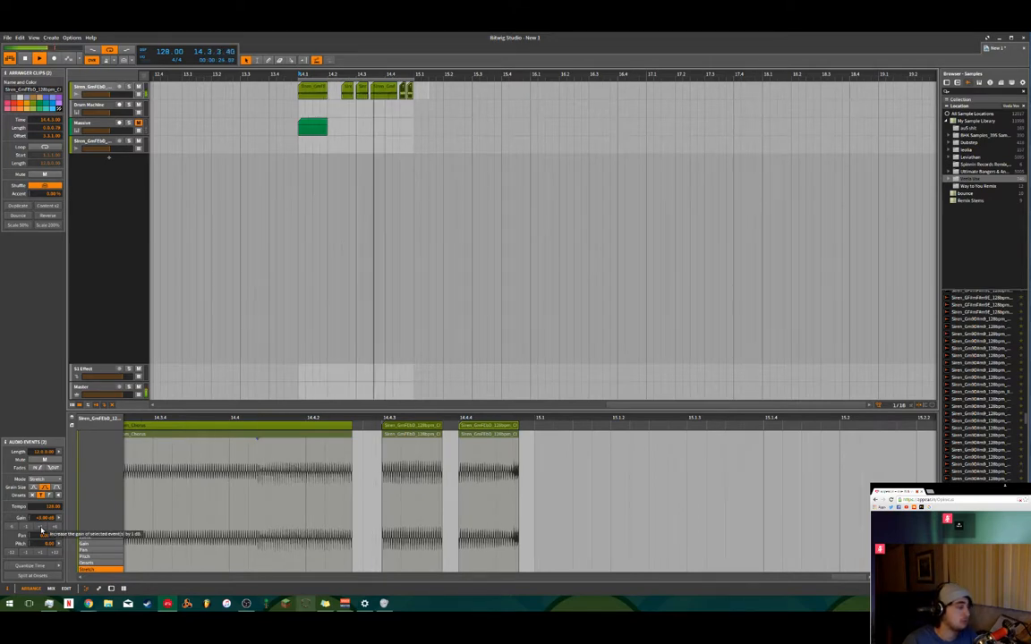
pyautogui.press('space')
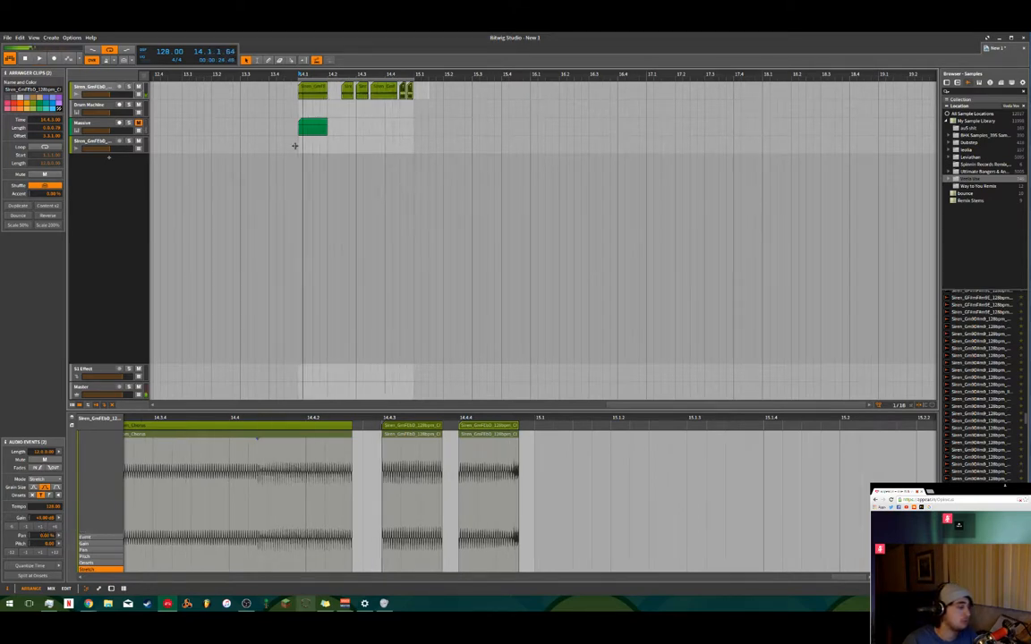
pyautogui.scroll(2, 380, 108)
pyautogui.click(377, 112)
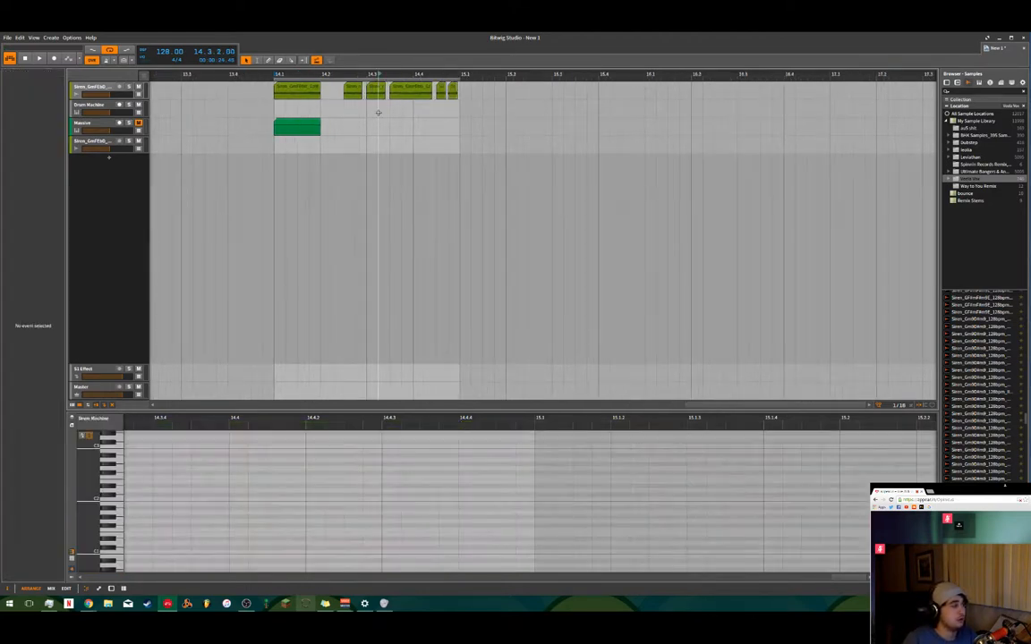
pyautogui.click(276, 104)
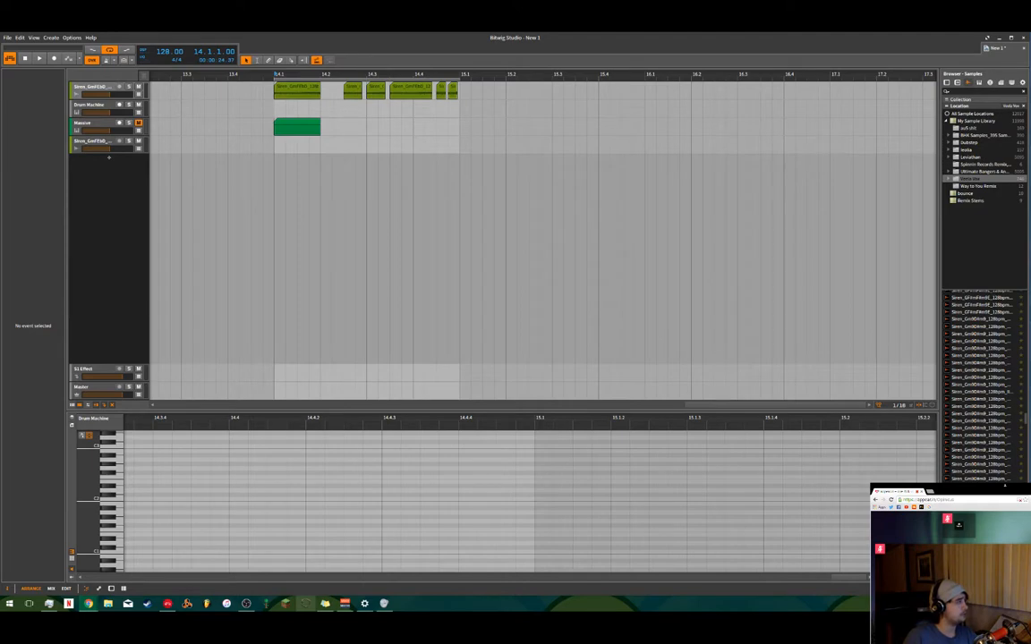
# - Switch to the Chrome window with the Antares products page and look through the Auto-Tune pitch-correction products
pyautogui.moveTo(2, 246); pyautogui.dragTo(537, 34)
pyautogui.moveTo(703, 39); pyautogui.dragTo(524, 96)
pyautogui.moveTo(505, 195)
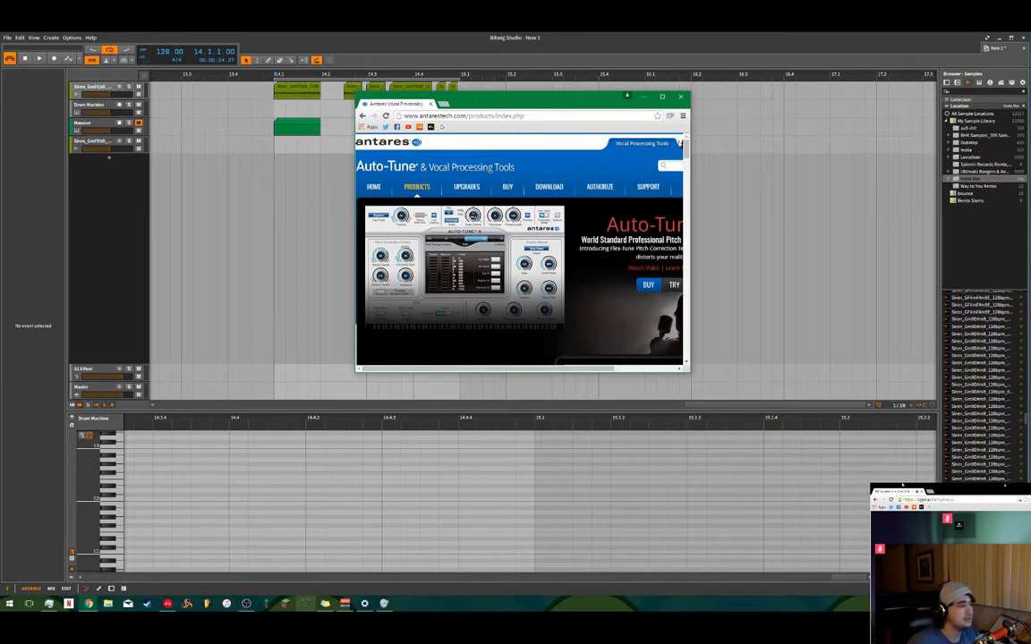
pyautogui.moveTo(689, 146)
pyautogui.mouseDown()
pyautogui.moveTo(682, 210)
pyautogui.moveTo(682, 164)
pyautogui.mouseUp()
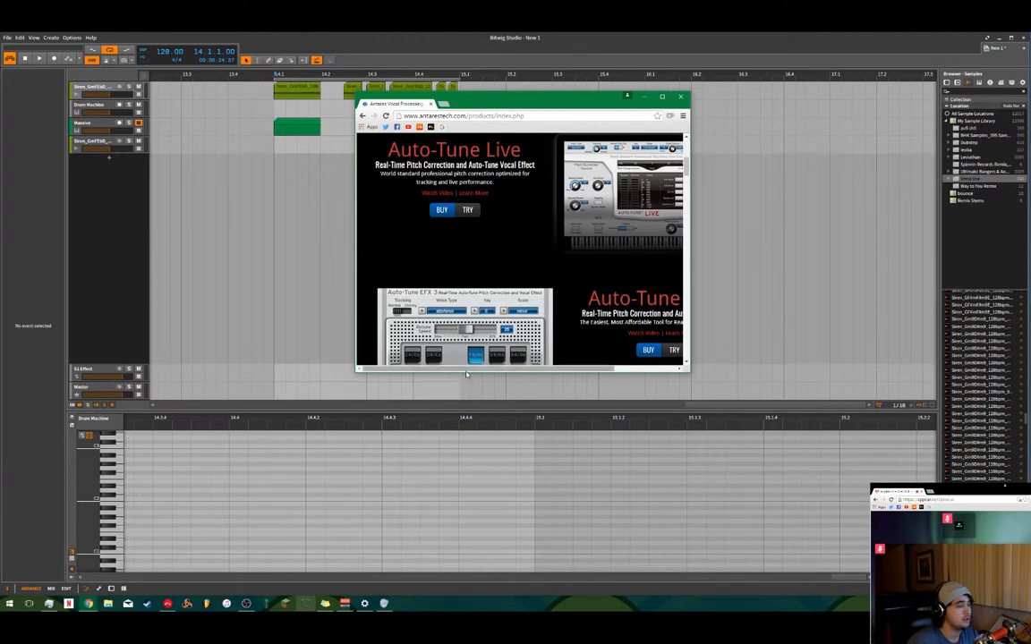
pyautogui.moveTo(472, 369); pyautogui.dragTo(553, 372)
pyautogui.moveTo(689, 174)
pyautogui.mouseDown()
pyautogui.moveTo(684, 195)
pyautogui.moveTo(684, 172)
pyautogui.moveTo(685, 185)
pyautogui.mouseUp()
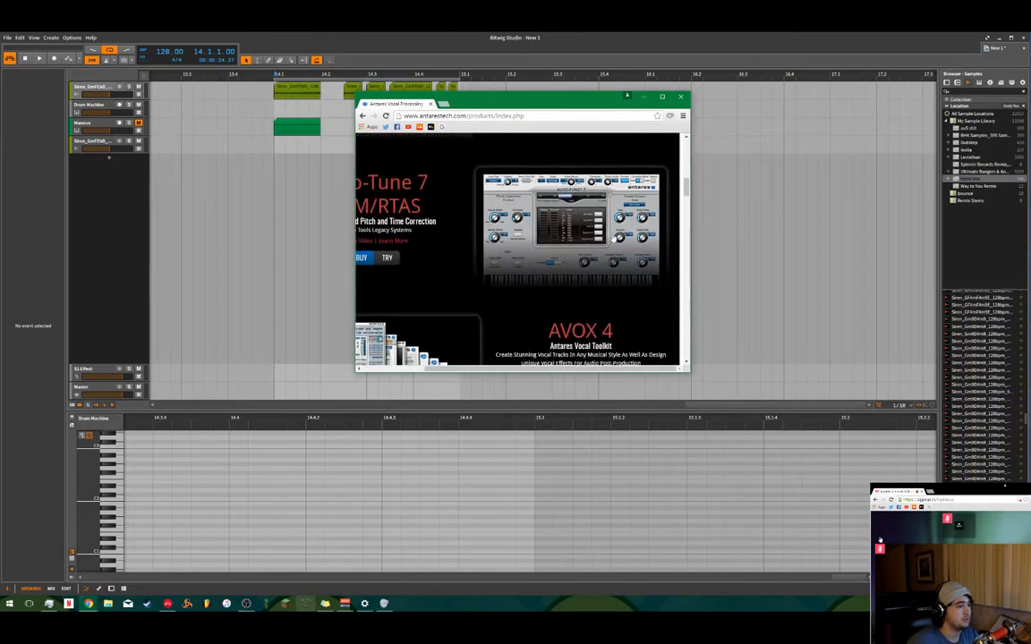
pyautogui.moveTo(688, 184); pyautogui.dragTo(689, 162)
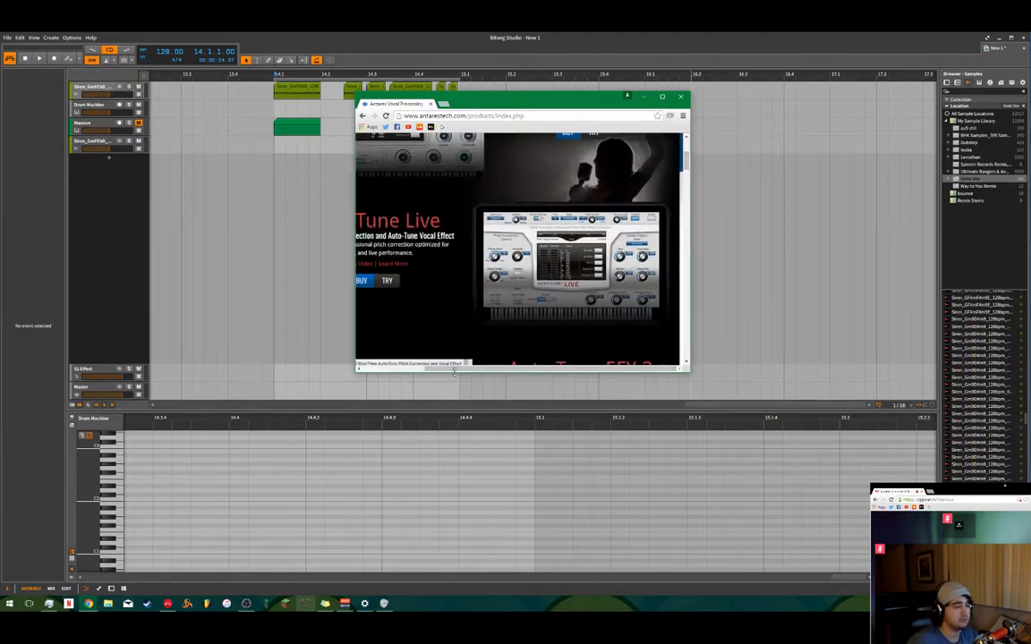
pyautogui.moveTo(456, 369); pyautogui.dragTo(415, 358)
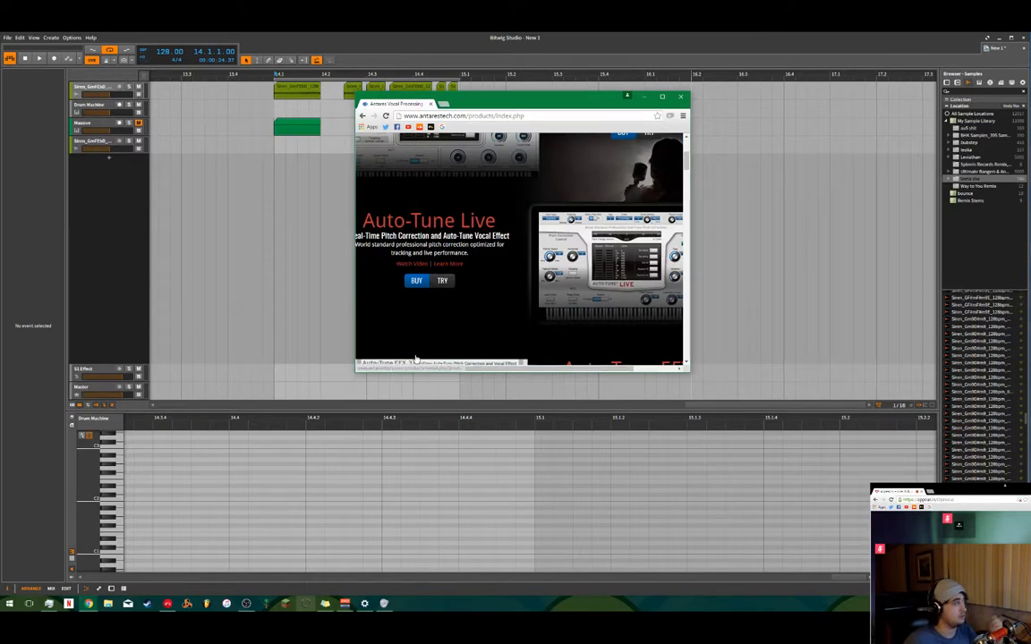
pyautogui.moveTo(487, 98); pyautogui.dragTo(684, 123)
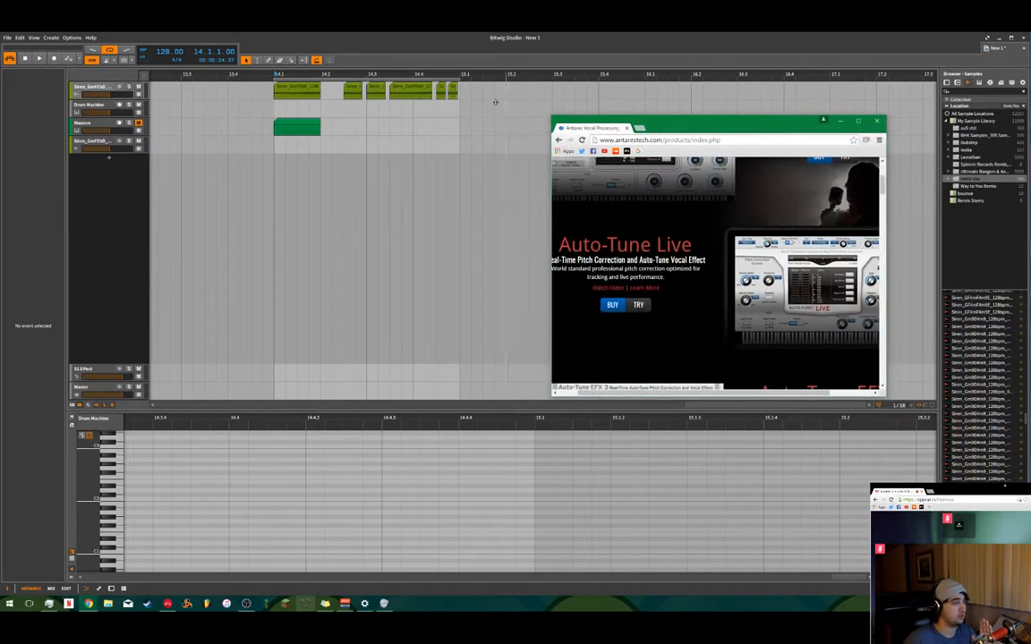
# - Switch back to Bitwig Studio, play the chorus vocal clip at bar 1 and extend its end to bar 9
pyautogui.click(437, 177)
pyautogui.scroll(-8, 437, 178)
pyautogui.click(208, 92)
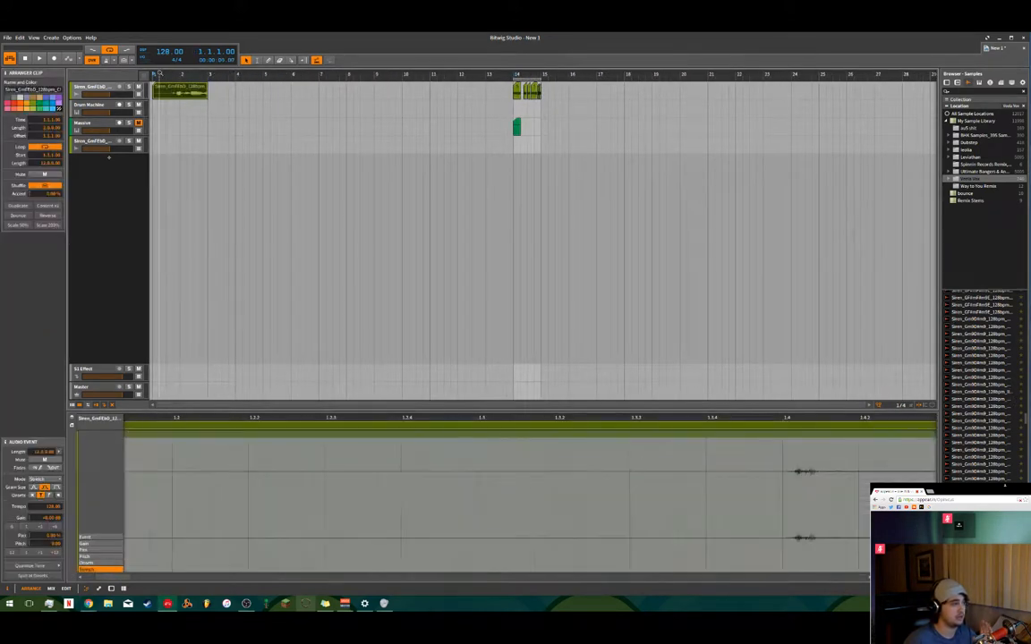
pyautogui.press('space')
pyautogui.moveTo(208, 93); pyautogui.dragTo(374, 104)
pyautogui.press('space')
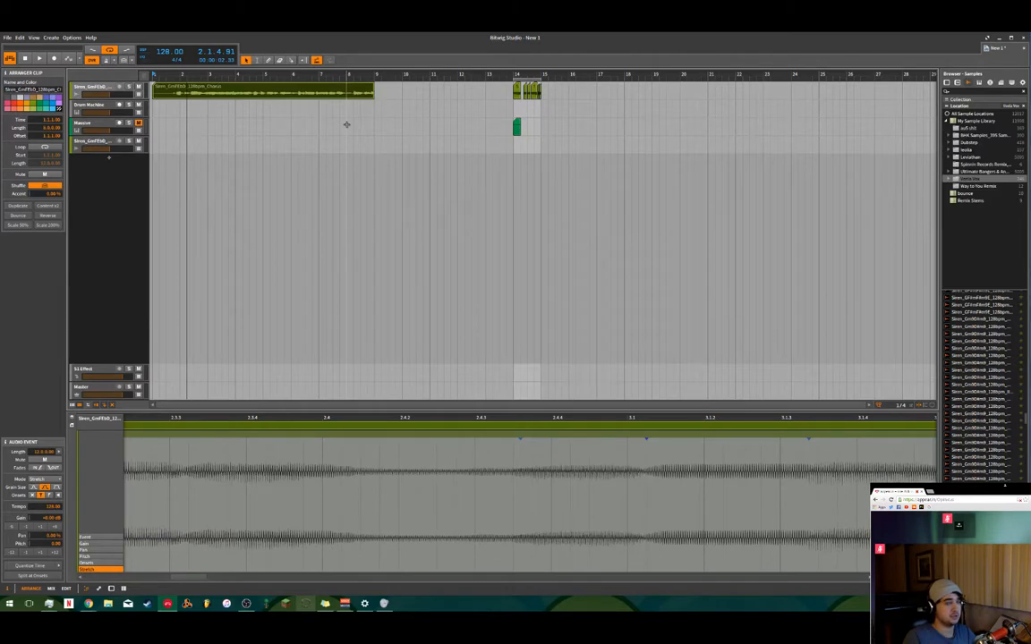
# - Examine the extended chorus clip's waveform around bar 5 and near its first vocal phrase
pyautogui.click(346, 124)
pyautogui.click(283, 95)
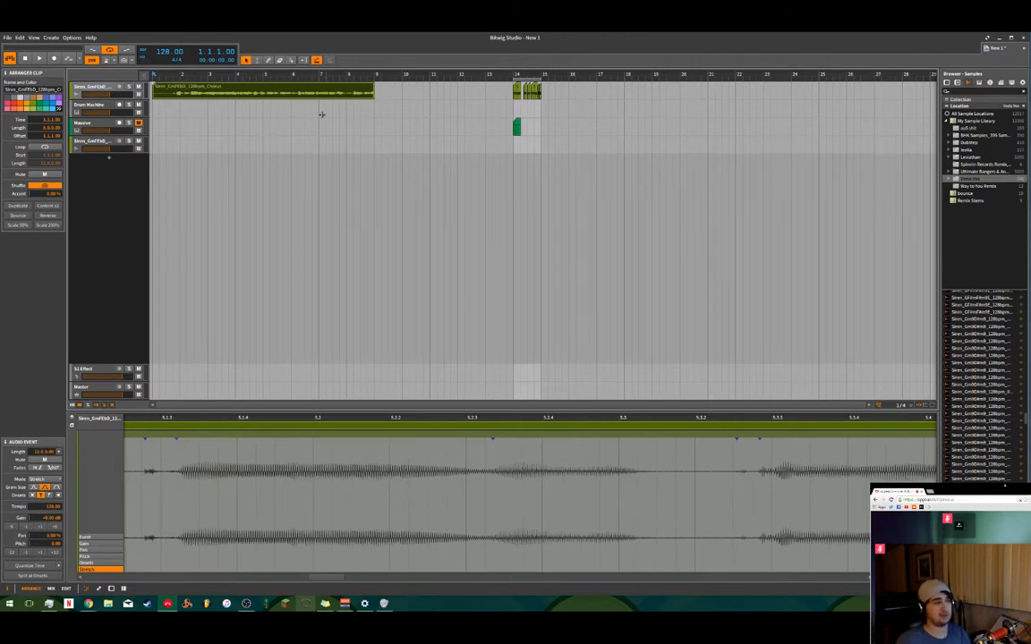
pyautogui.click(176, 99)
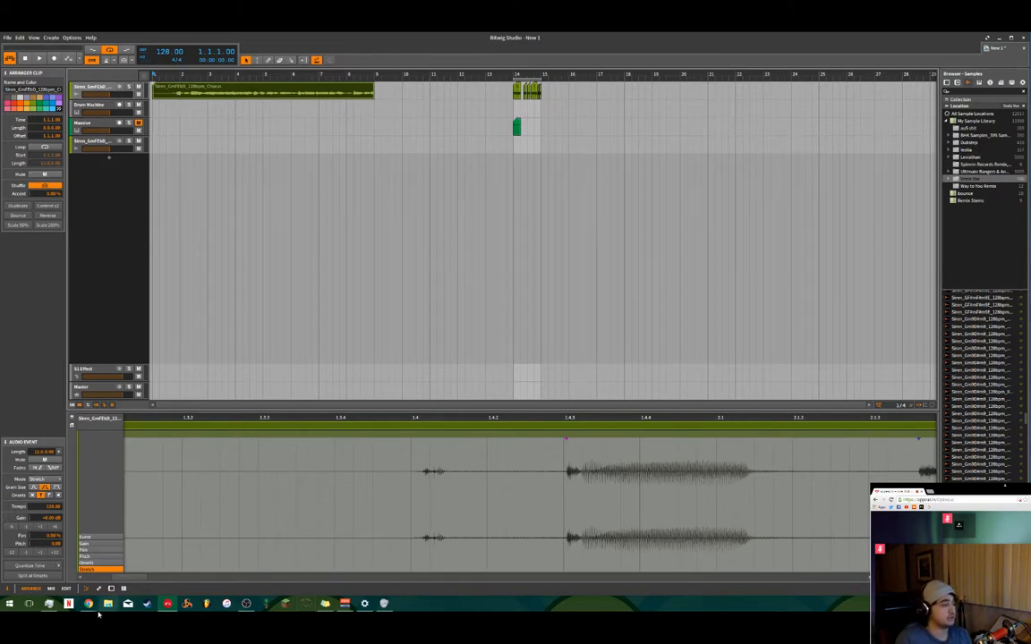
# - Switch to the Chrome window with the Antares products page to view Auto-Tune Live, and return to the Bitwig Studio arrangement
pyautogui.moveTo(83, 605)
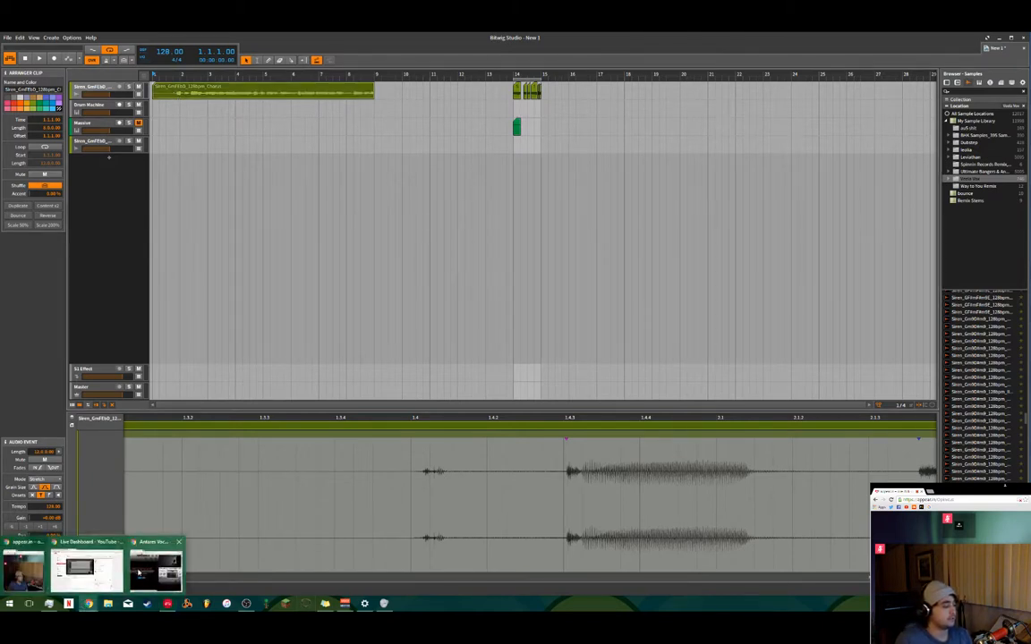
pyautogui.click(83, 566)
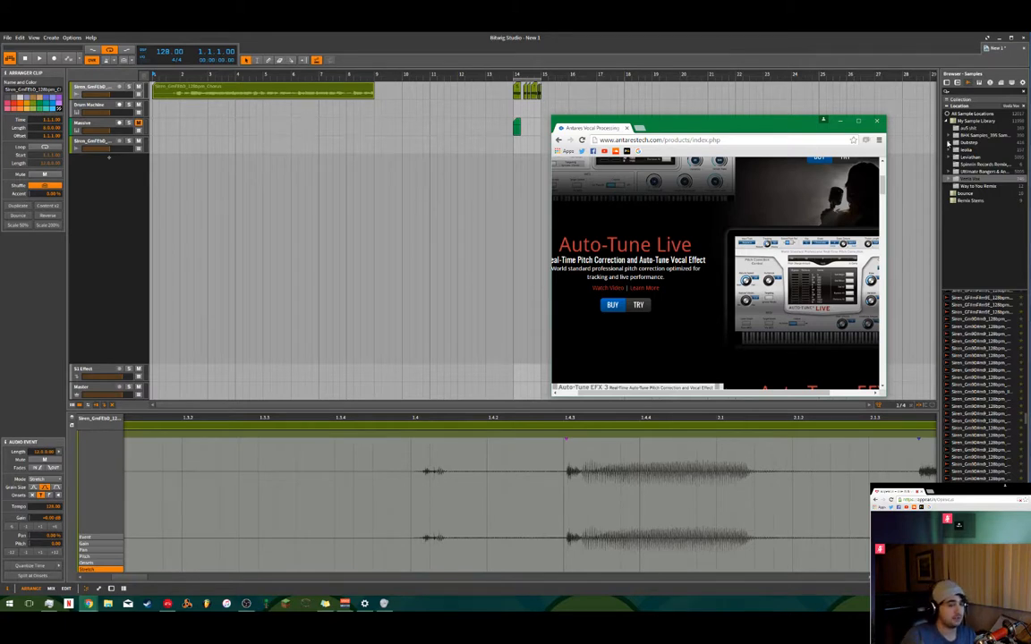
pyautogui.rightClick(425, 175)
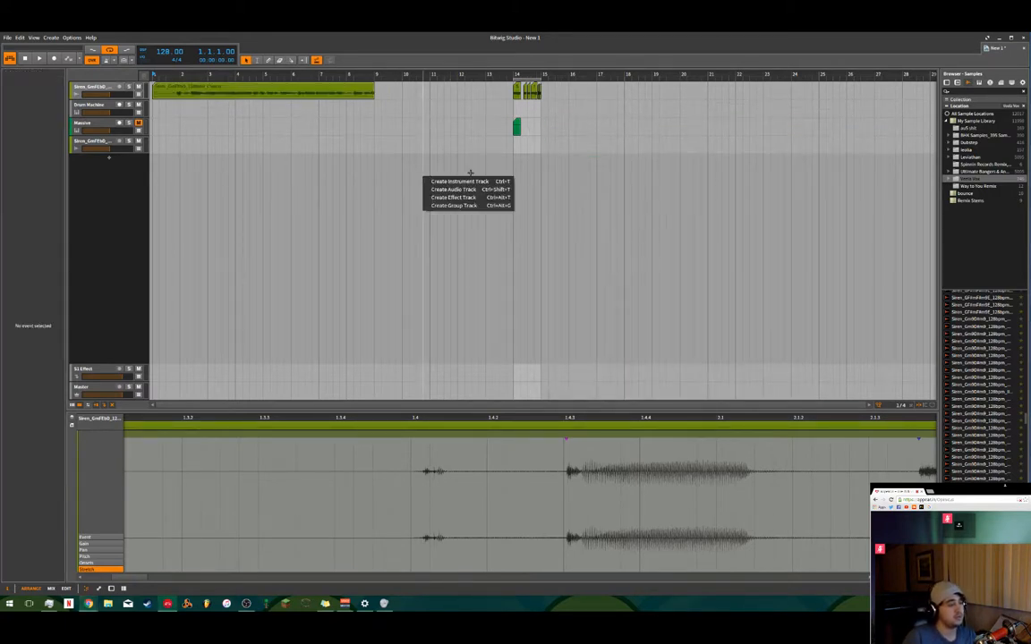
pyautogui.click(548, 218)
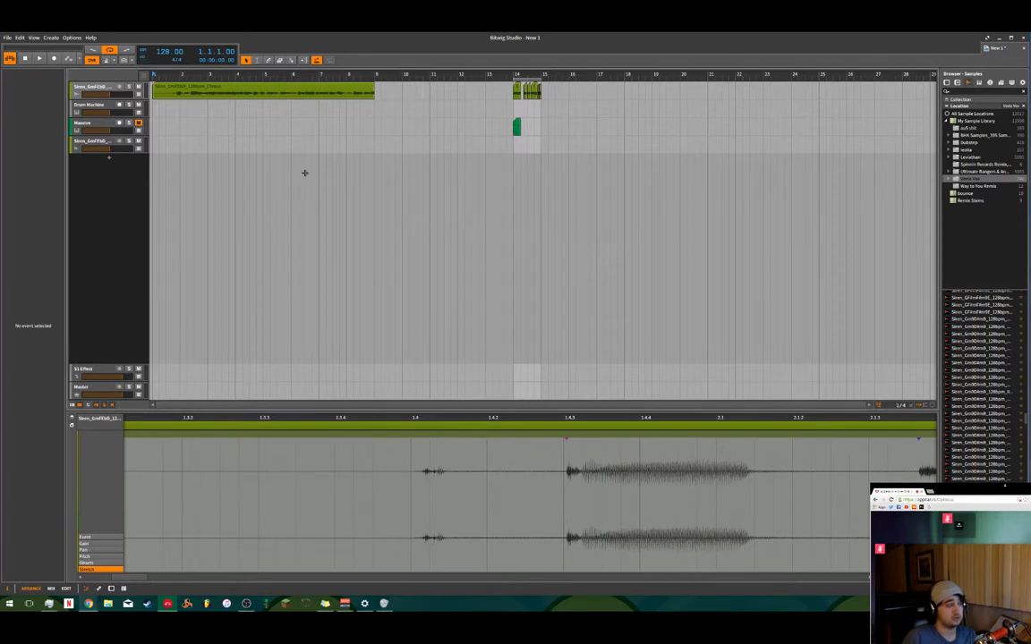
# - Show the device chains of the Drum Machine, the second vocal track and the Massive track for inspection
pyautogui.click(92, 110)
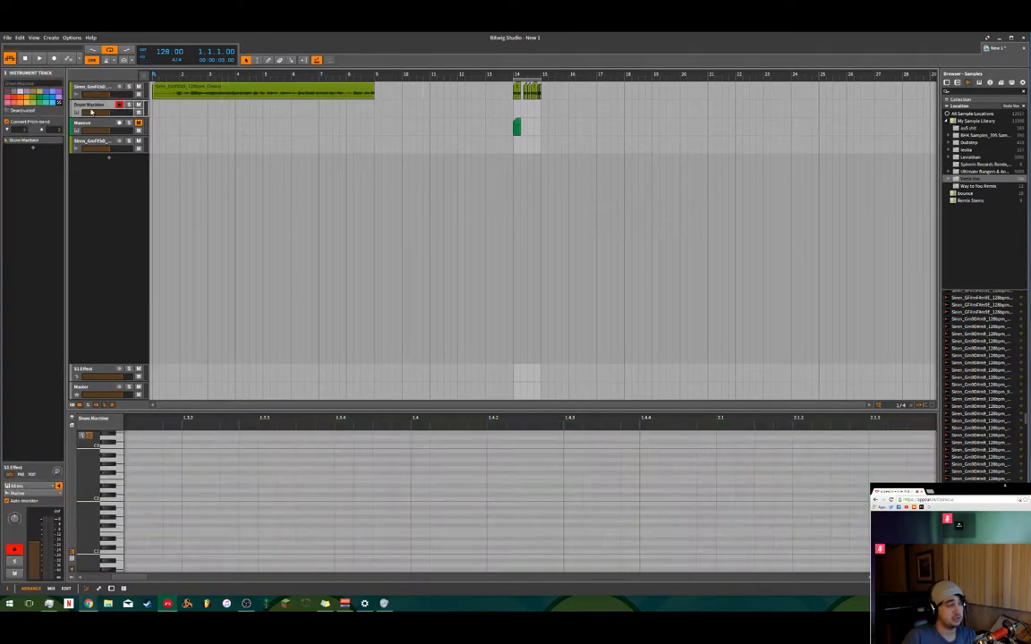
pyautogui.click(36, 131)
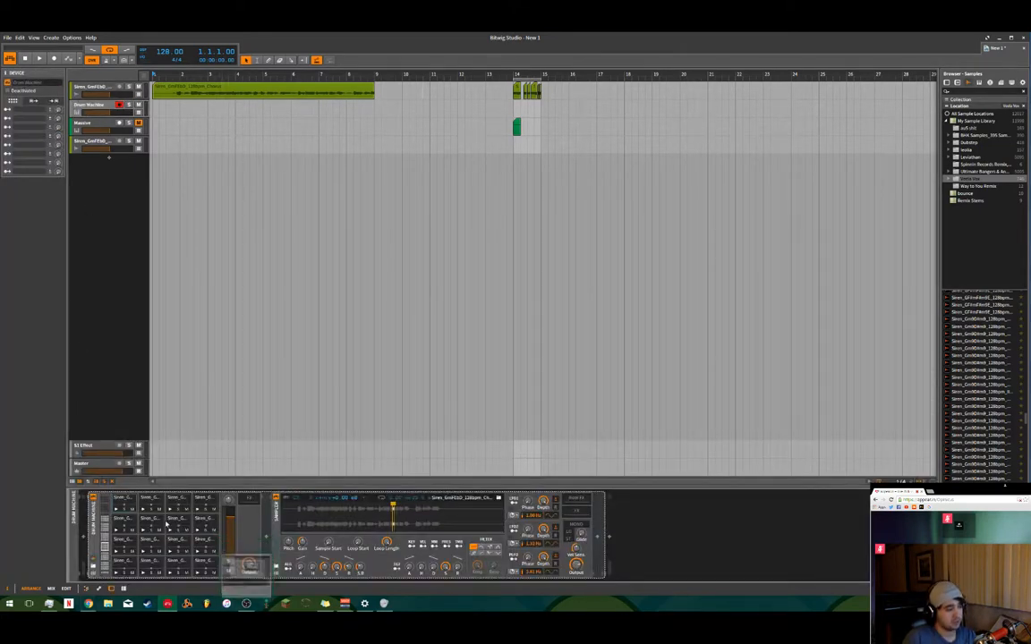
pyautogui.click(260, 91)
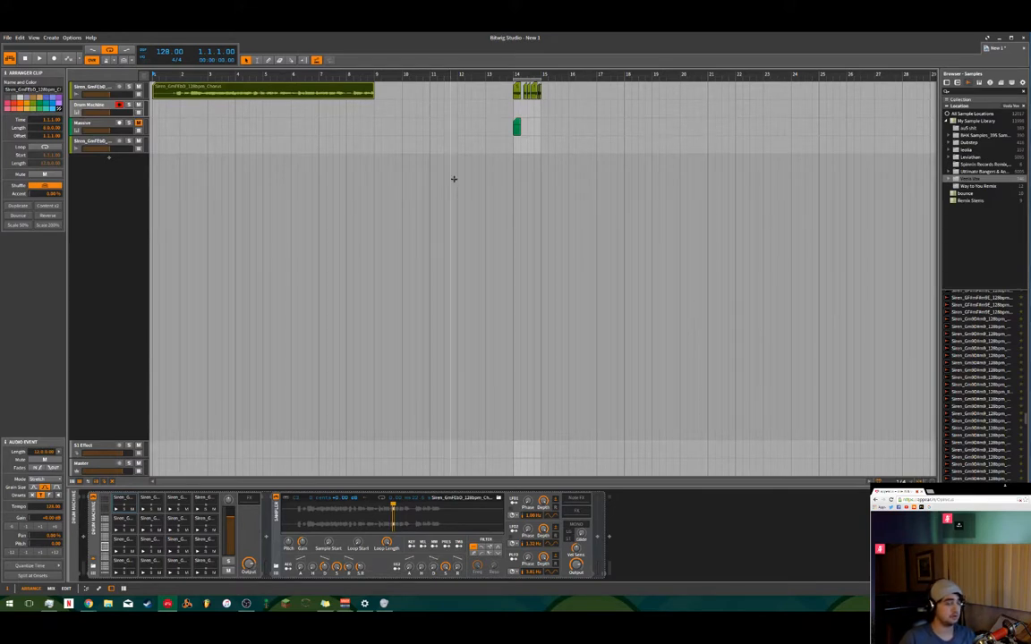
pyautogui.moveTo(606, 210); pyautogui.dragTo(126, 83)
pyautogui.click(97, 143)
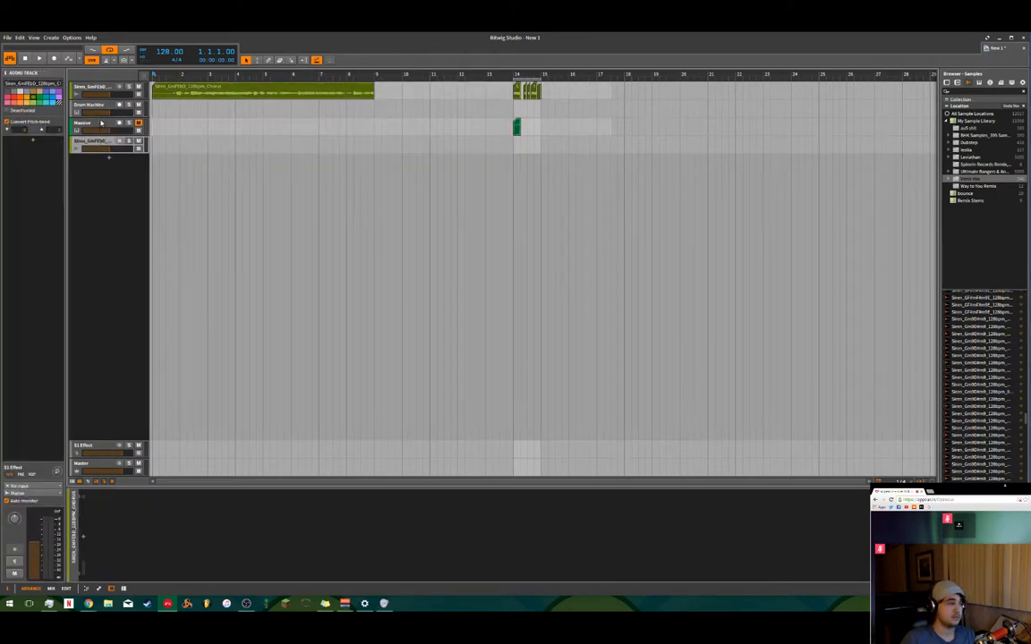
pyautogui.click(101, 122)
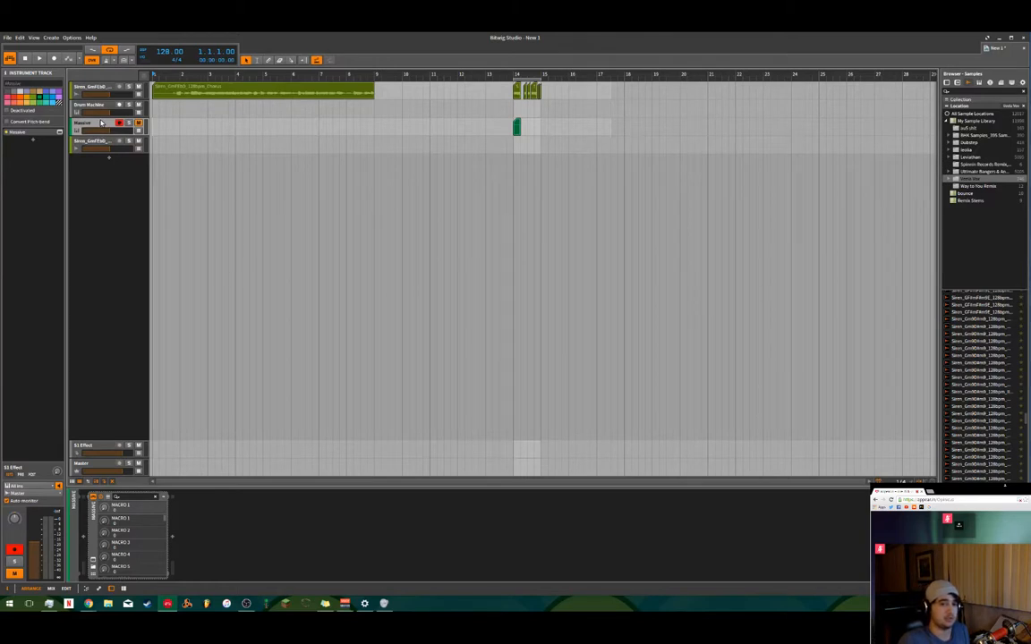
# - Bring the Antares products page in Chrome back up to view the Auto-Tune Live plug-in
pyautogui.moveTo(88, 604)
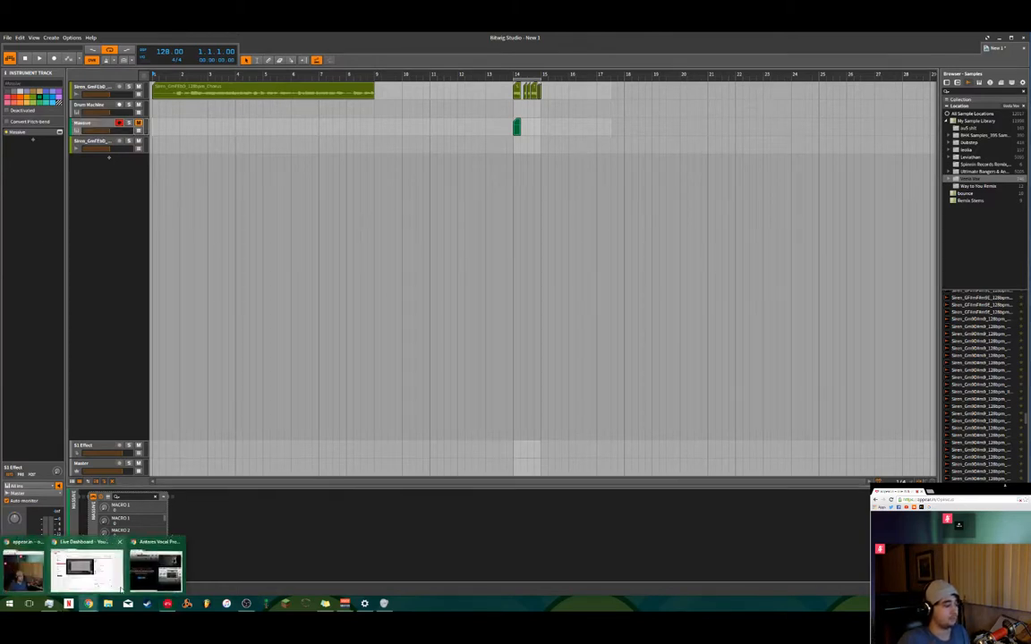
pyautogui.click(154, 566)
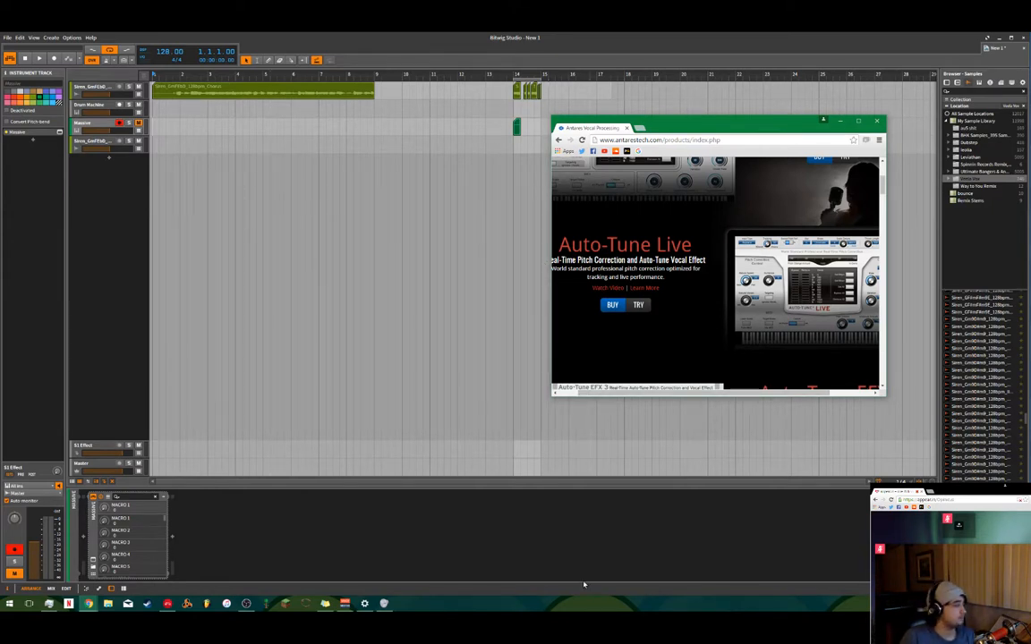
pyautogui.moveTo(358, 608)
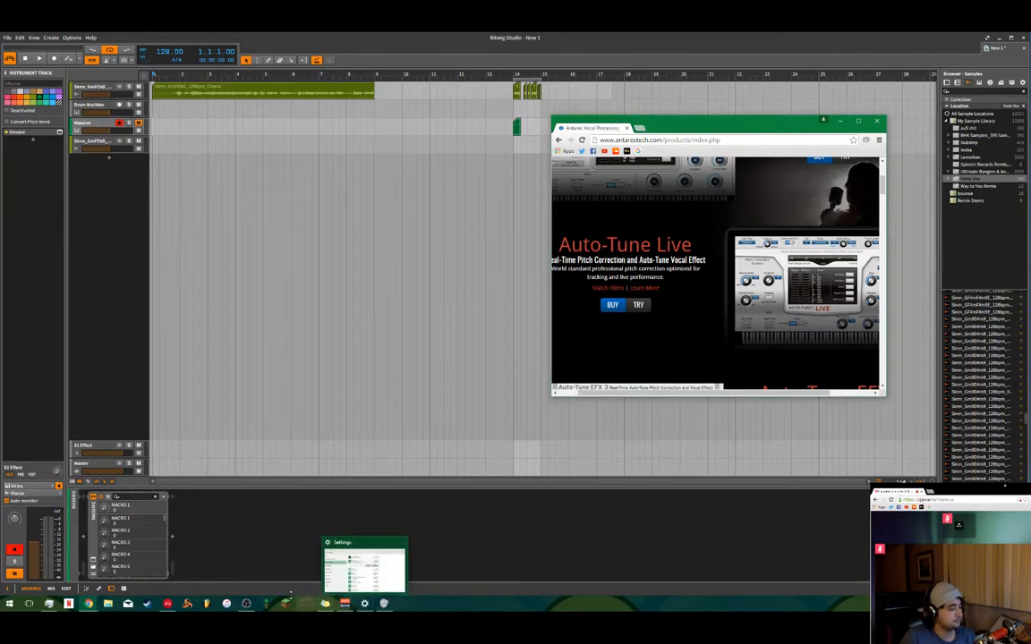